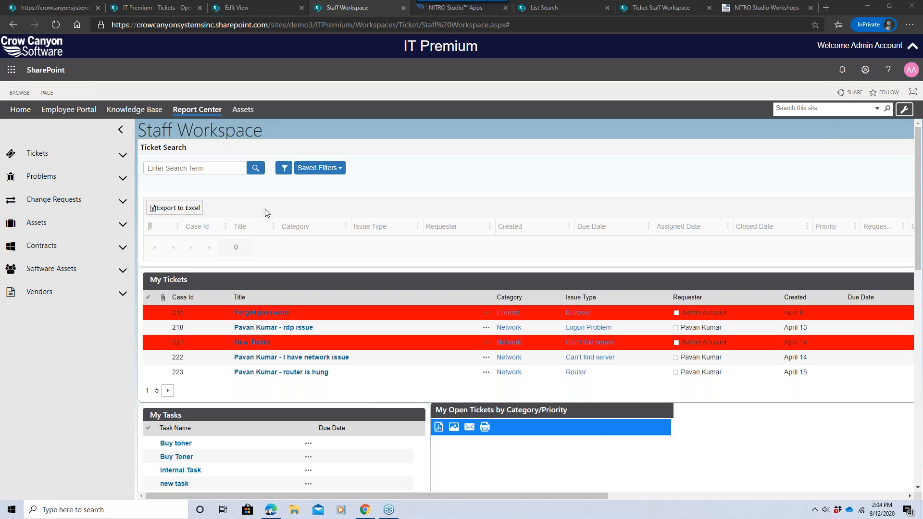
Search the tickets for "Hardware".
{"action": "left_click", "coordinate": [202, 172]}
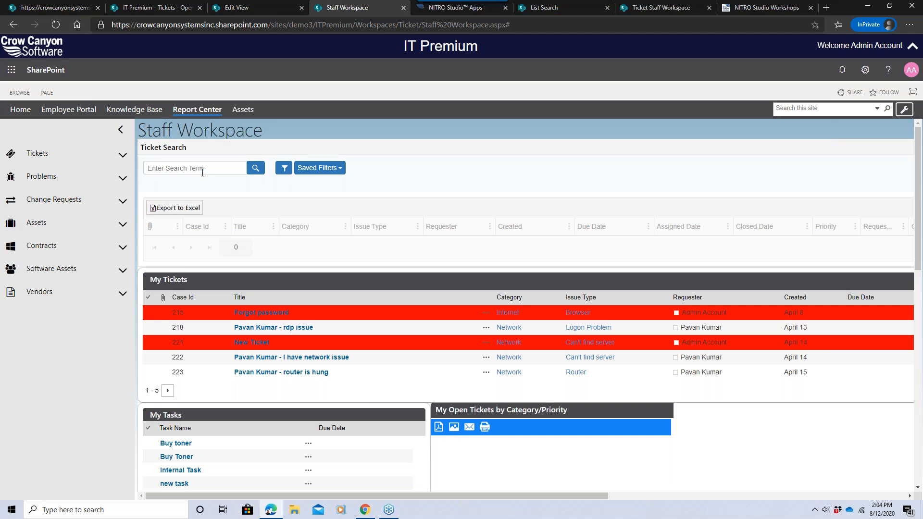
{"action": "type", "text": "Hardware"}
{"action": "key", "text": "Return"}
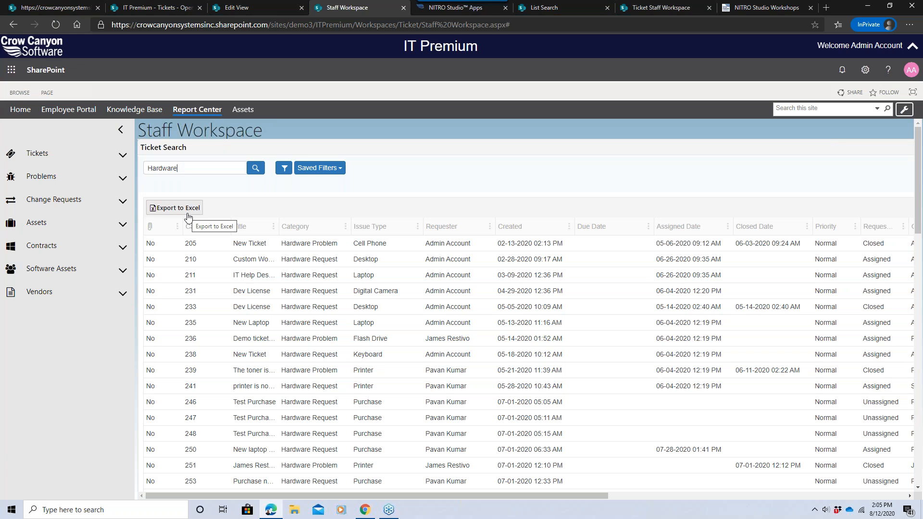
Apply the saved filter Hardware Requests to the ticket search.
{"action": "left_click", "coordinate": [320, 169]}
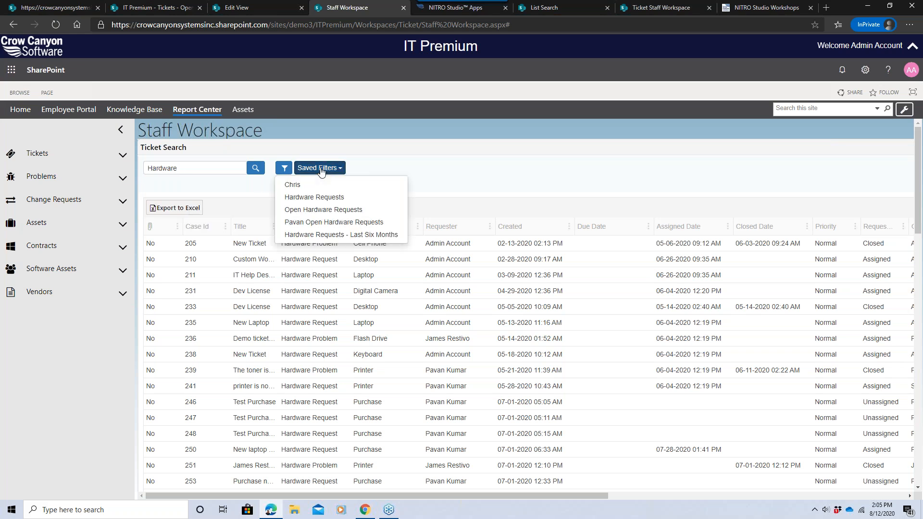
{"action": "left_click", "coordinate": [328, 197]}
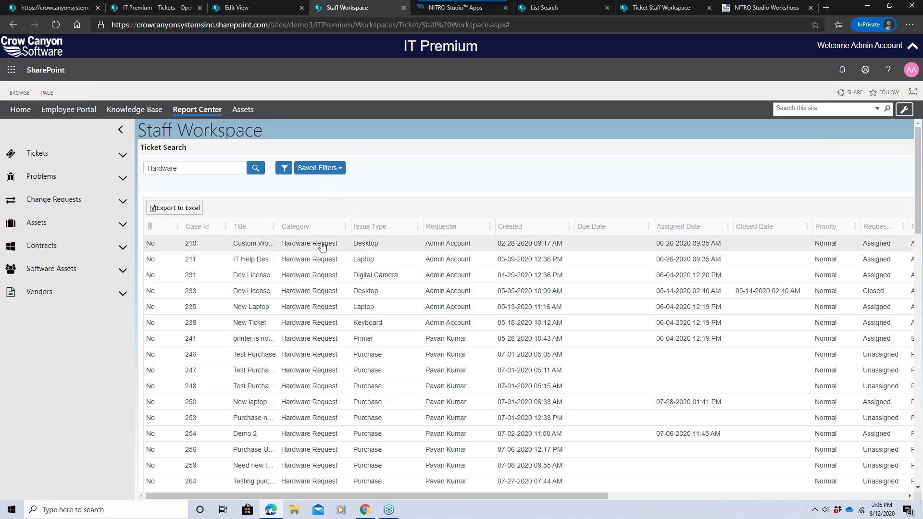
Open the advanced filter and pick Hardware Request as the Category condition's value.
{"action": "left_click", "coordinate": [284, 167]}
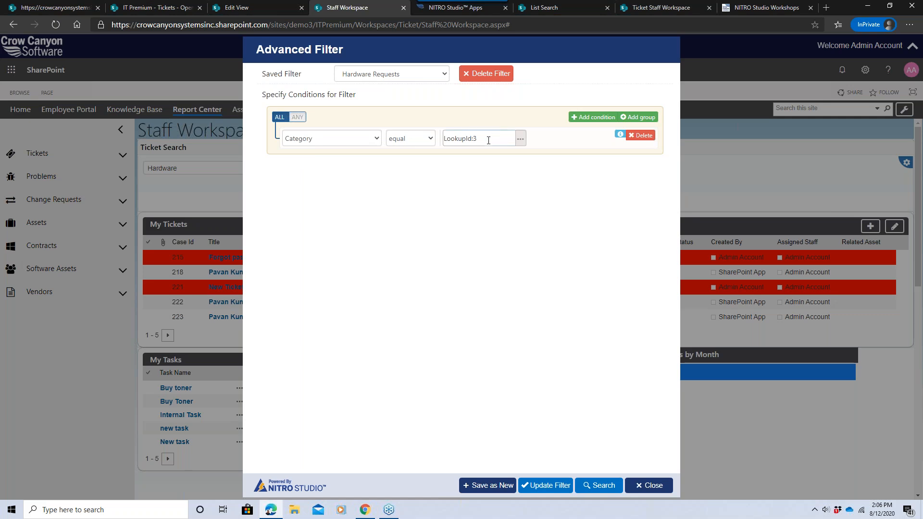
{"action": "left_click", "coordinate": [520, 138]}
{"action": "left_click", "coordinate": [467, 135]}
{"action": "left_click", "coordinate": [609, 97]}
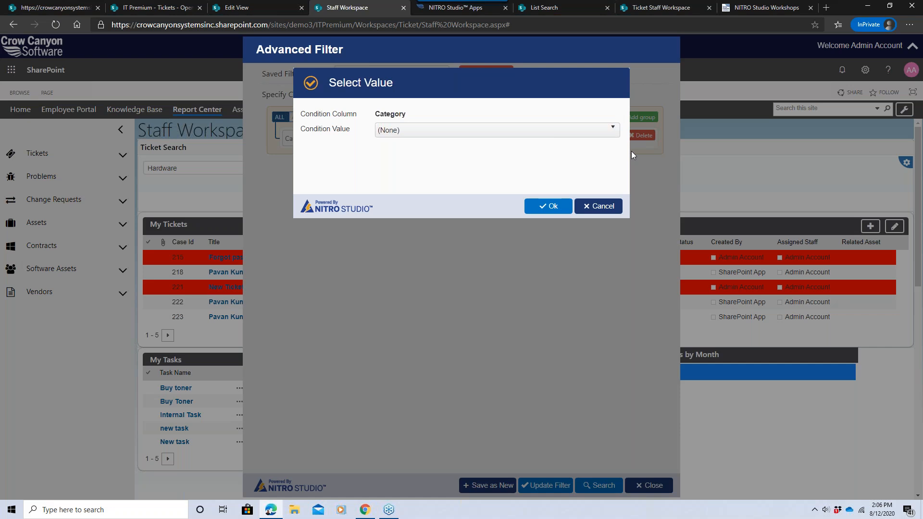
{"action": "left_click", "coordinate": [600, 206]}
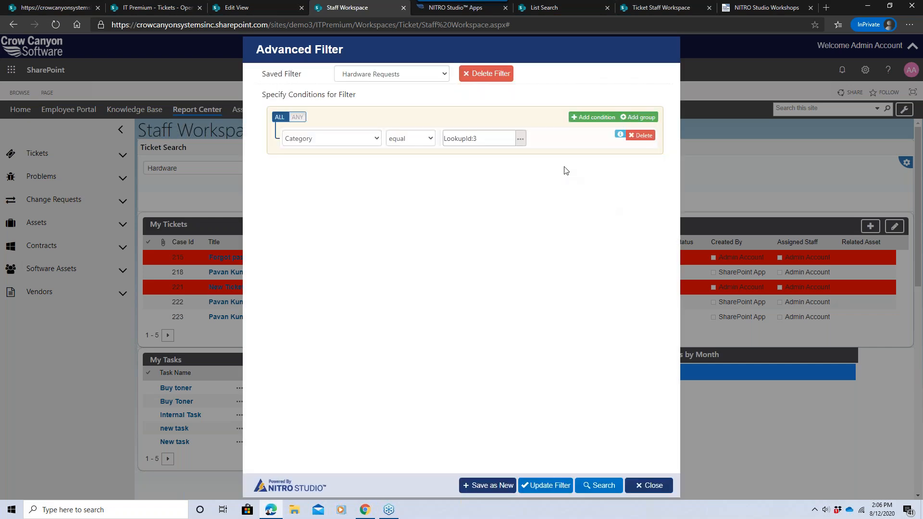
{"action": "left_click", "coordinate": [520, 141]}
{"action": "left_click", "coordinate": [460, 135]}
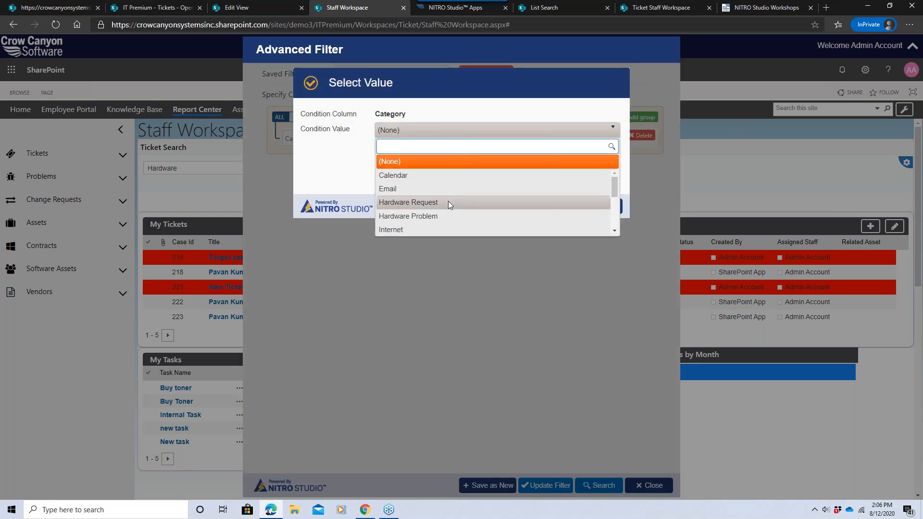
{"action": "left_click", "coordinate": [447, 202]}
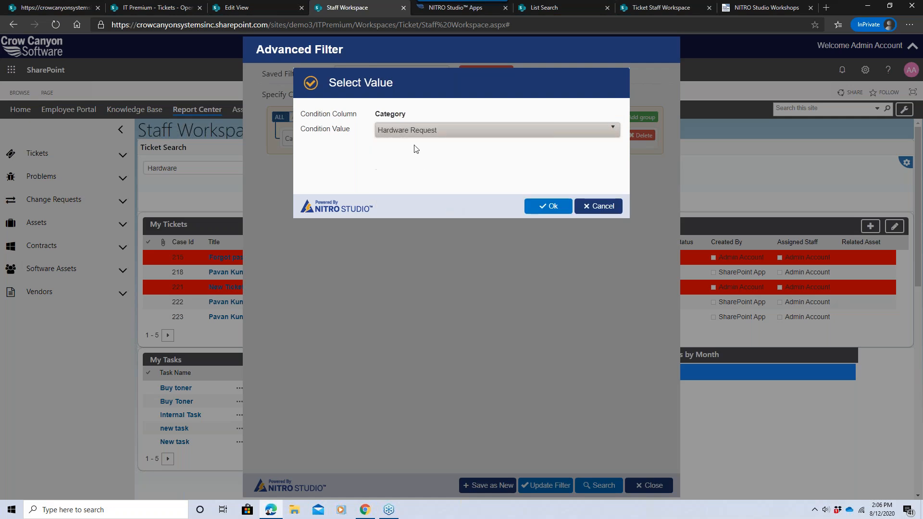
{"action": "left_click", "coordinate": [544, 208]}
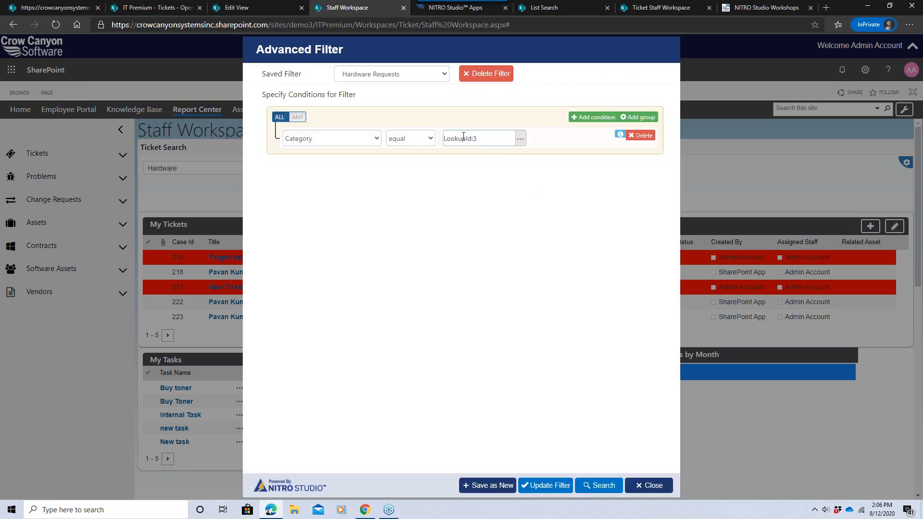
Re-pick Hardware Request for the Category condition's value and run the filtered search.
{"action": "left_click_drag", "start_coordinate": [477, 139], "coordinate": [442, 139]}
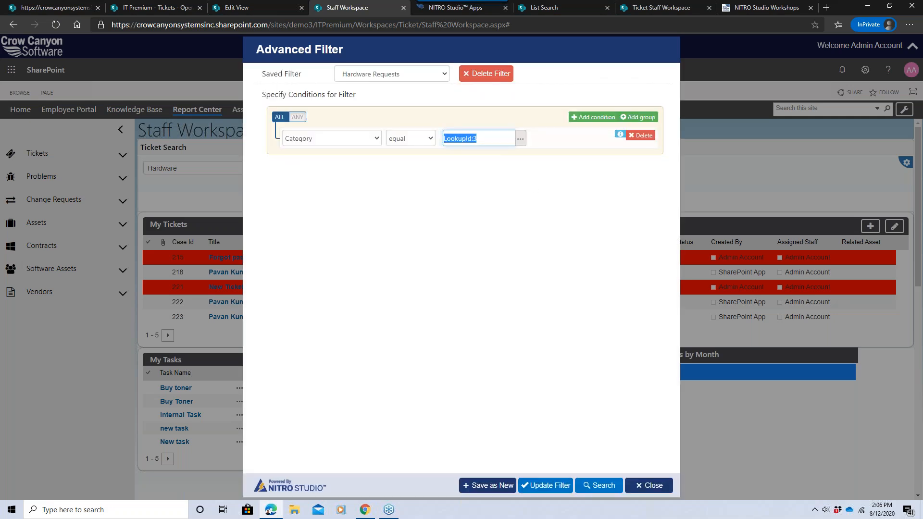
{"action": "left_click", "coordinate": [485, 158]}
{"action": "left_click", "coordinate": [520, 139]}
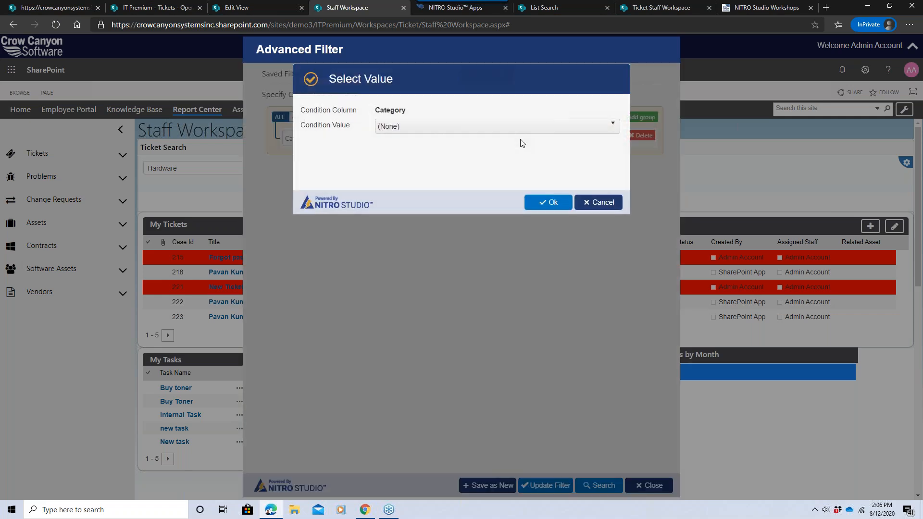
{"action": "left_click", "coordinate": [488, 131]}
{"action": "left_click", "coordinate": [422, 203]}
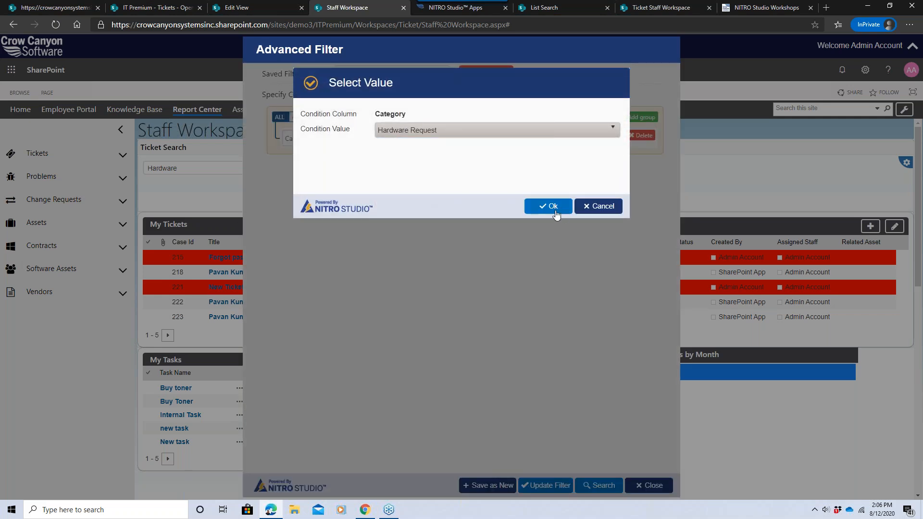
{"action": "left_click", "coordinate": [559, 212]}
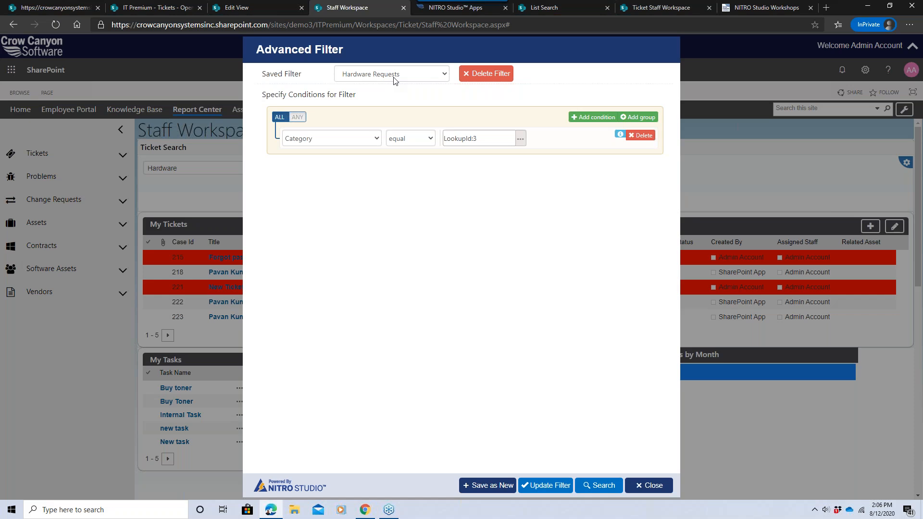
{"action": "left_click", "coordinate": [597, 487]}
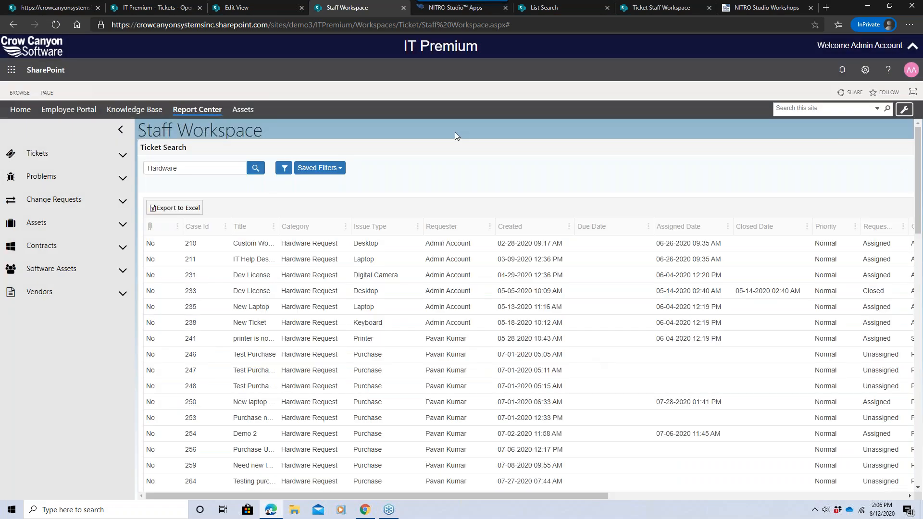
Apply the saved filter Open Hardware Requests and sort the Request Status column descending.
{"action": "left_click", "coordinate": [325, 169]}
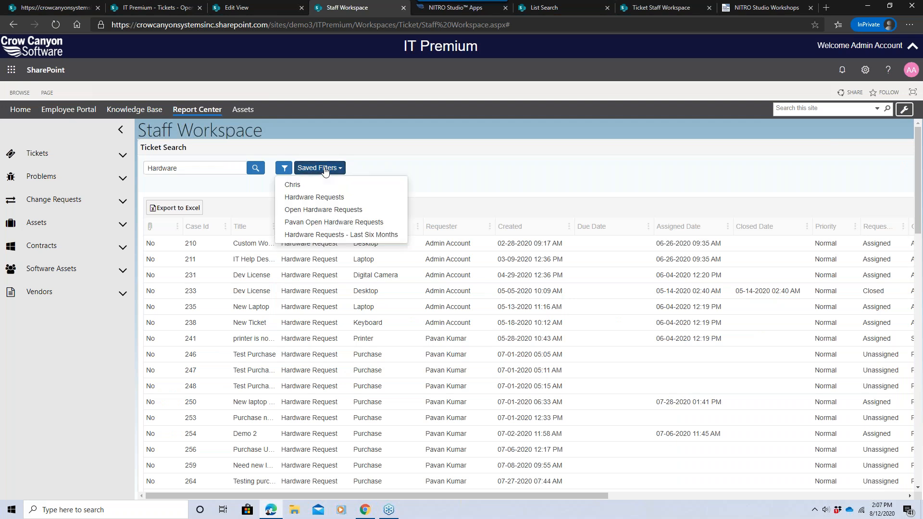
{"action": "left_click", "coordinate": [331, 210]}
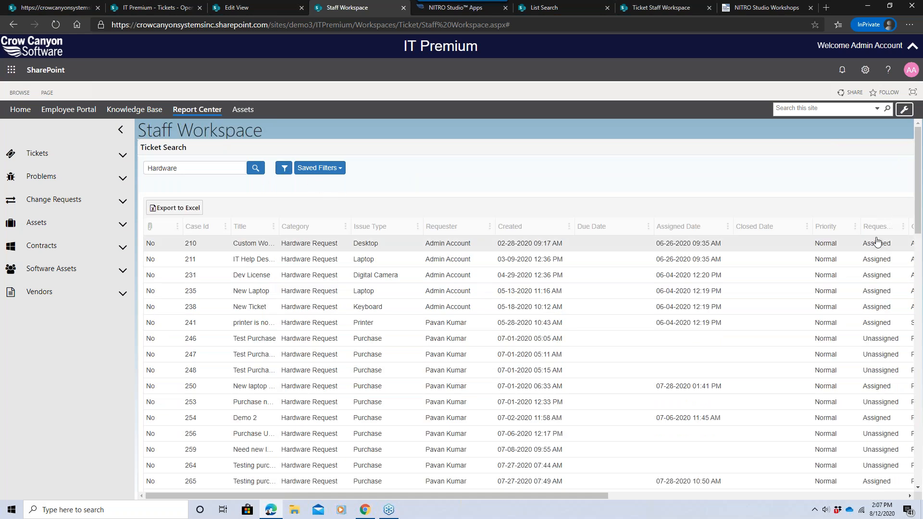
{"action": "left_click", "coordinate": [903, 229]}
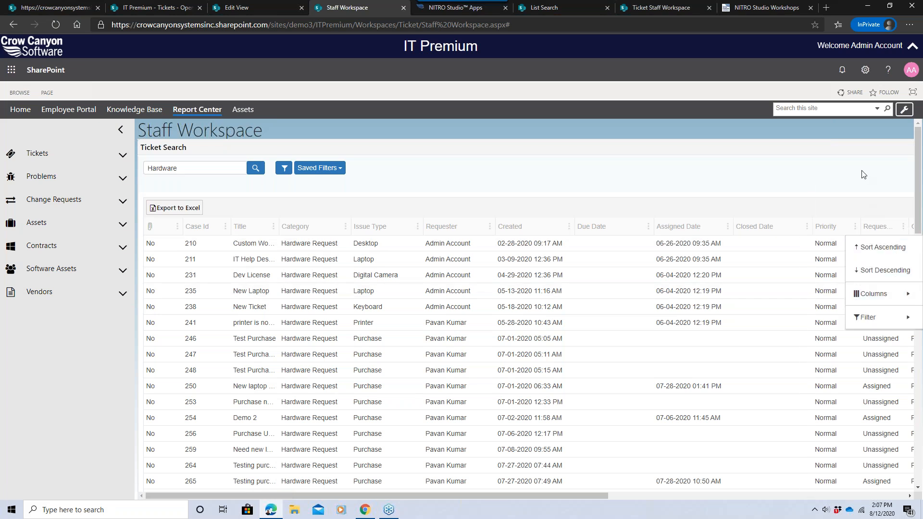
{"action": "left_click", "coordinate": [886, 262]}
Try adding a fourth condition to the Request Status group of the Open Hardware Requests advanced filter.
{"action": "left_click", "coordinate": [284, 169]}
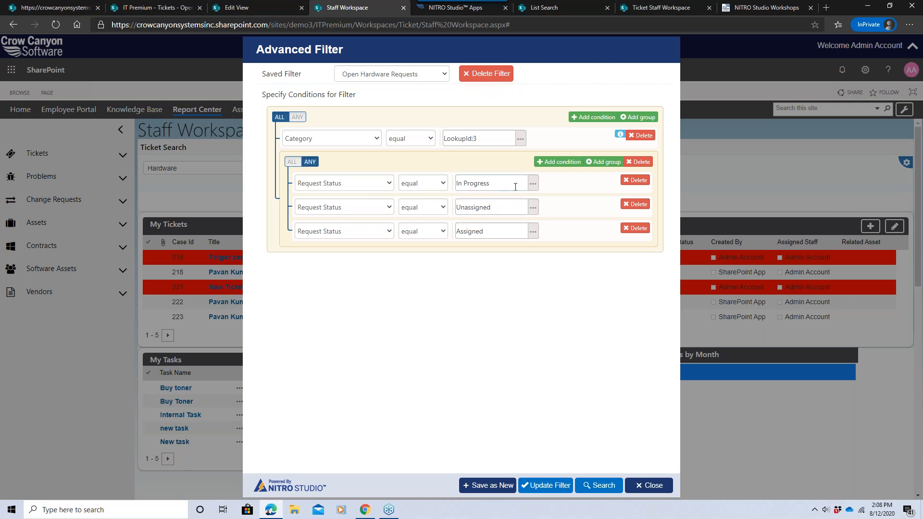
{"action": "left_click", "coordinate": [558, 162]}
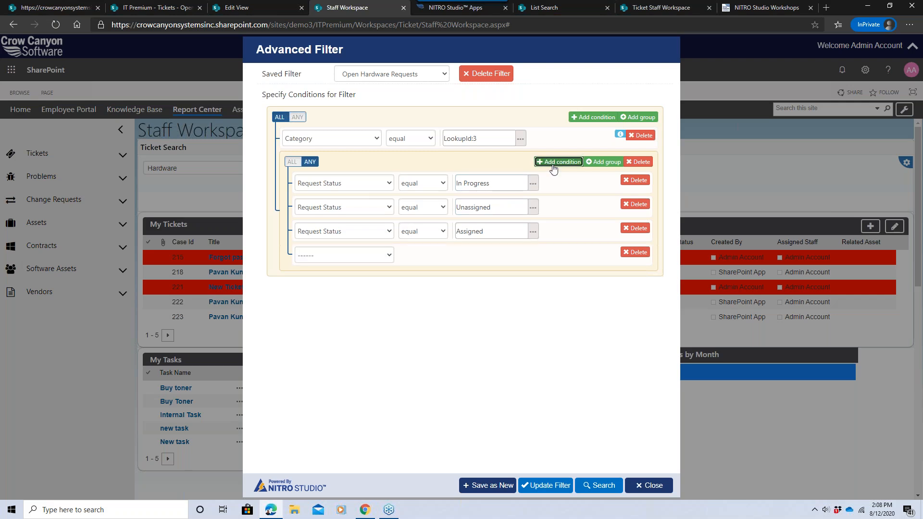
{"action": "left_click", "coordinate": [362, 256]}
{"action": "left_click_drag", "start_coordinate": [387, 283], "coordinate": [389, 301]}
{"action": "left_click", "coordinate": [634, 252]}
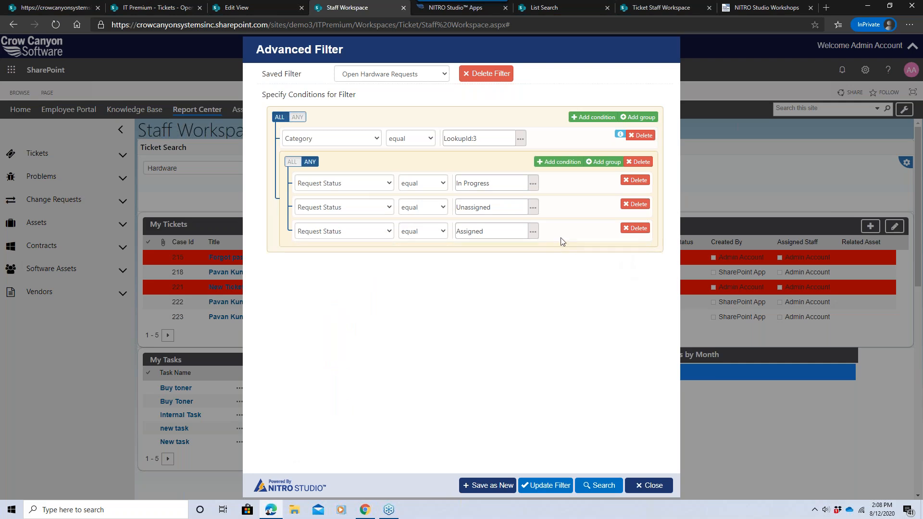
Browse the Request Status values available for the Assigned condition without changing it.
{"action": "left_click", "coordinate": [532, 232]}
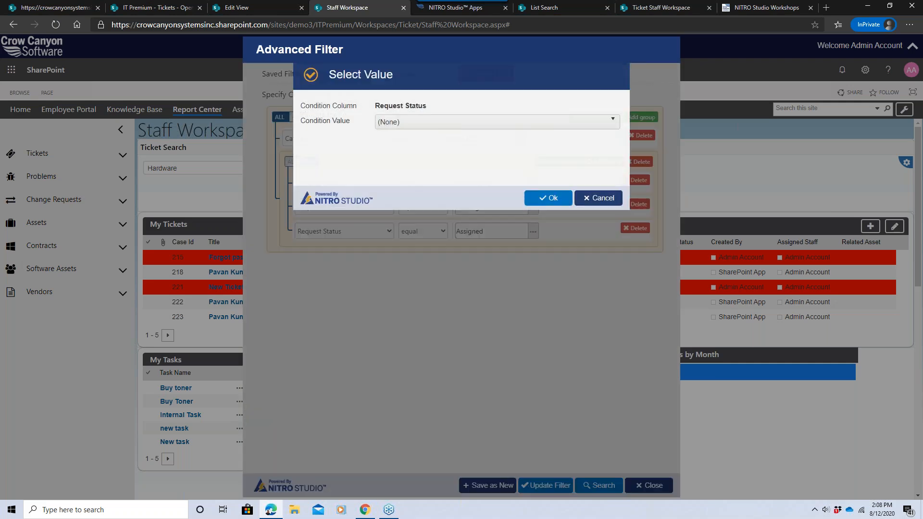
{"action": "left_click", "coordinate": [464, 133]}
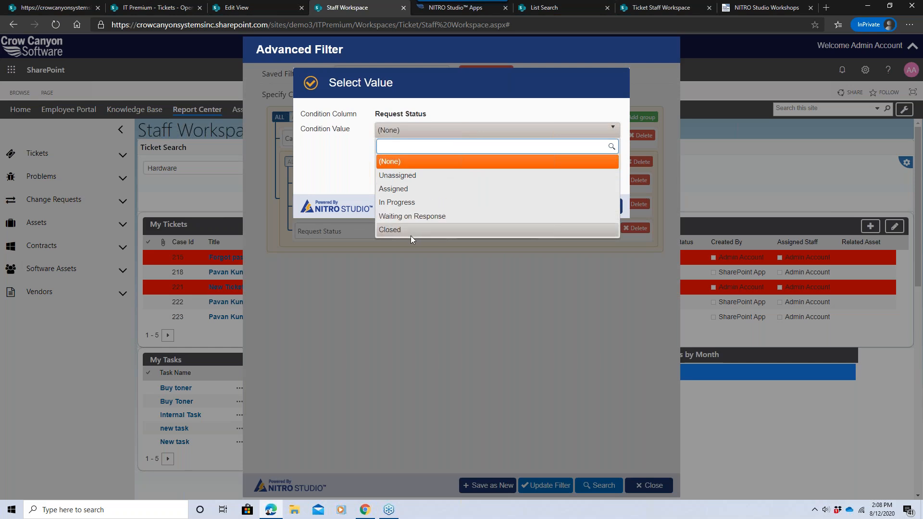
{"action": "left_click", "coordinate": [333, 187]}
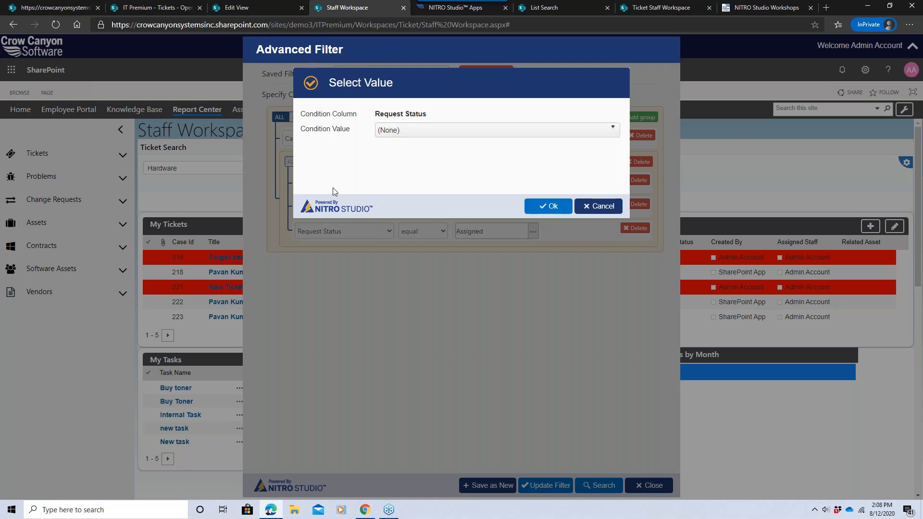
{"action": "left_click", "coordinate": [469, 131]}
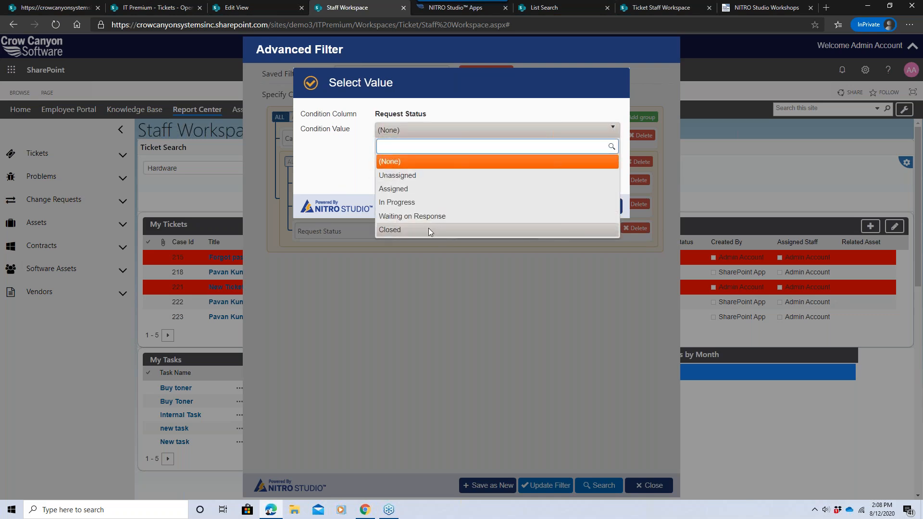
{"action": "left_click", "coordinate": [335, 173]}
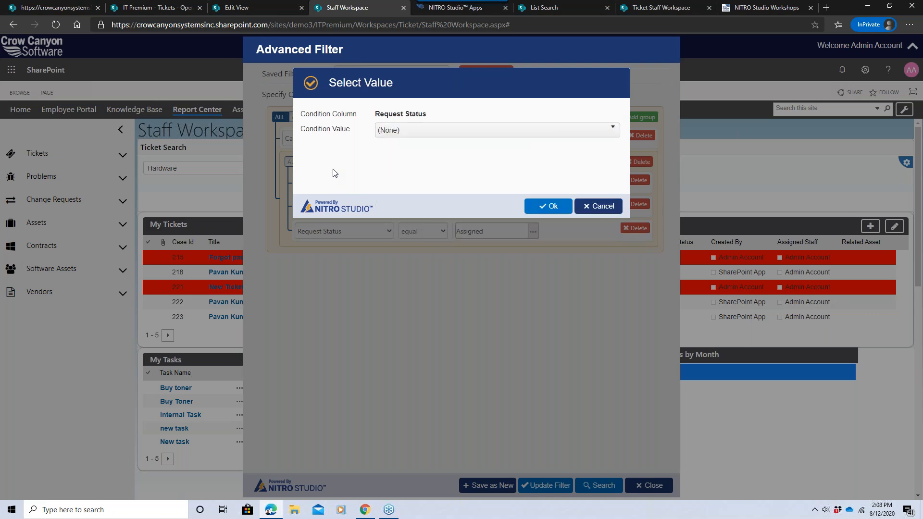
{"action": "left_click", "coordinate": [593, 206]}
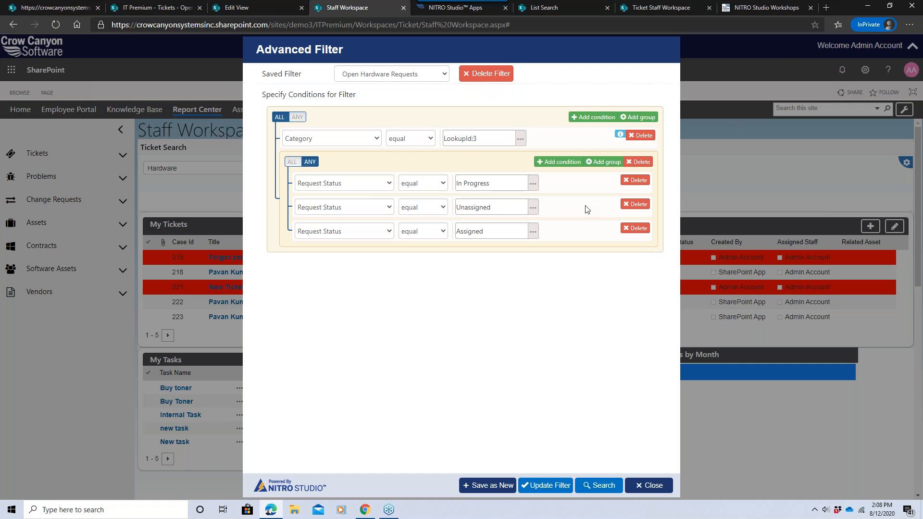
In the Edit View tab, retype the capital R in the Category filter value Hardware Request.
{"action": "left_click", "coordinate": [258, 10]}
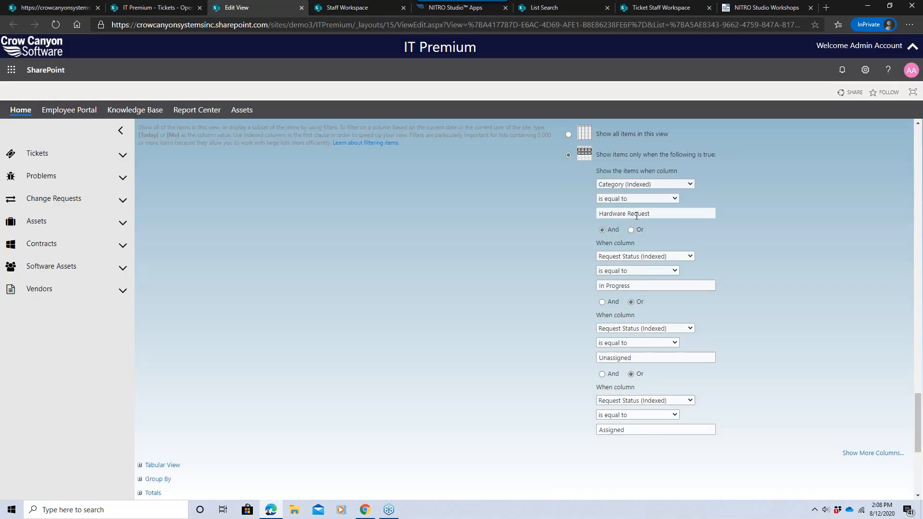
{"action": "left_click", "coordinate": [652, 214]}
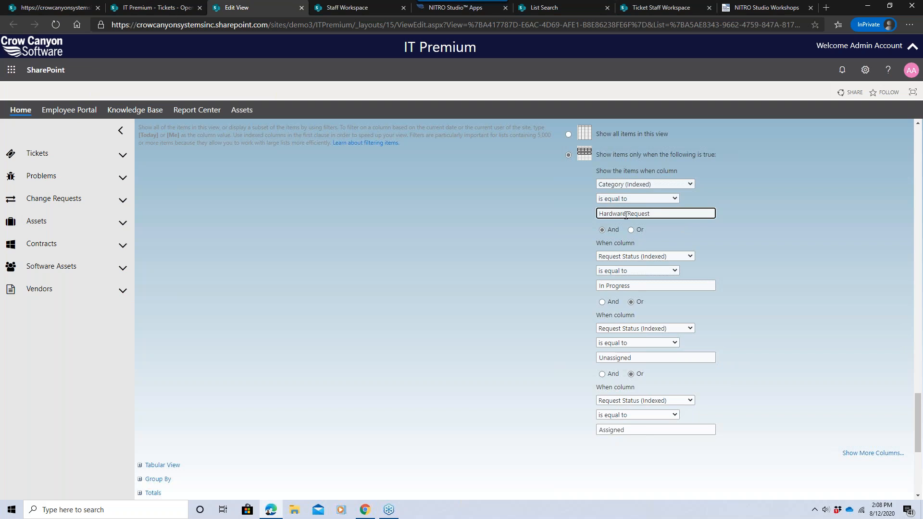
{"action": "left_click_drag", "start_coordinate": [626, 215], "coordinate": [631, 216]}
{"action": "type", "text": "r"}
{"action": "key", "text": "BackSpace"}
{"action": "type", "text": "R"}
Compare with the advanced filter in the Staff Workspace tab, then save the edited list view.
{"action": "left_click", "coordinate": [367, 10]}
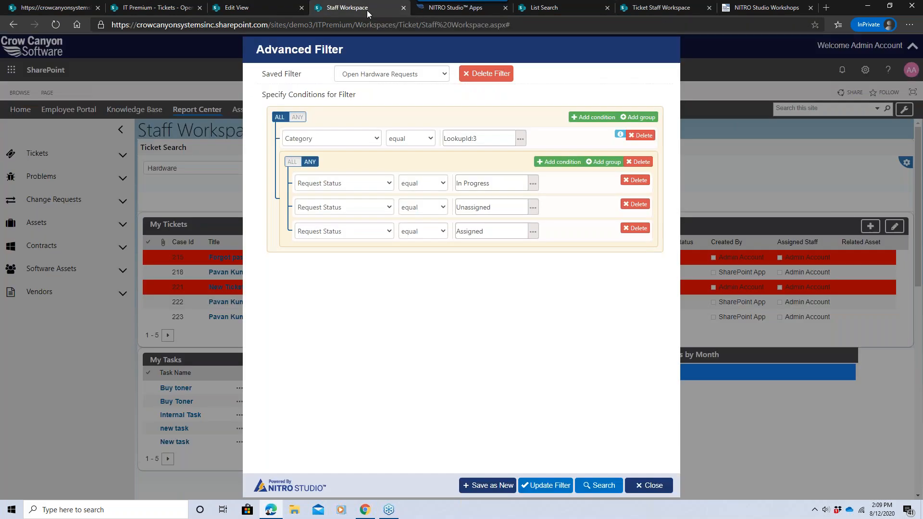
{"action": "left_click", "coordinate": [283, 120]}
{"action": "left_click", "coordinate": [236, 8]}
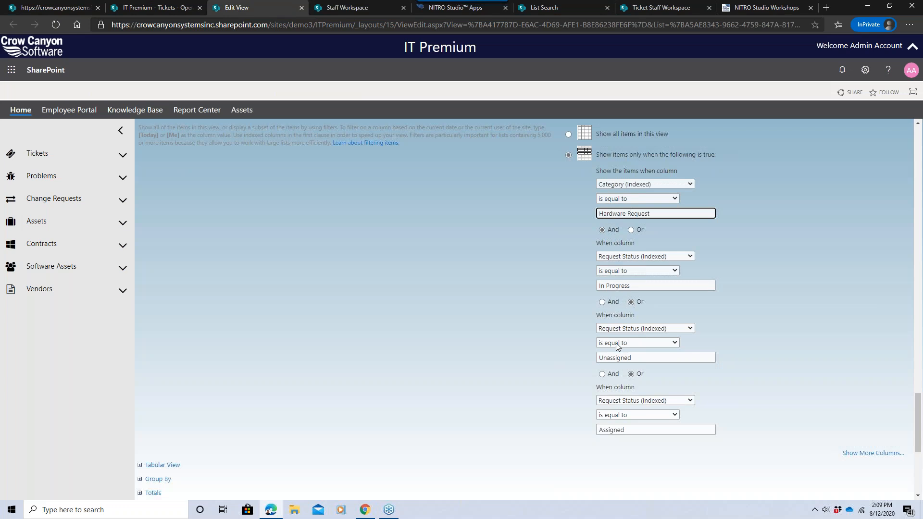
{"action": "left_click_drag", "start_coordinate": [918, 423], "coordinate": [917, 457]}
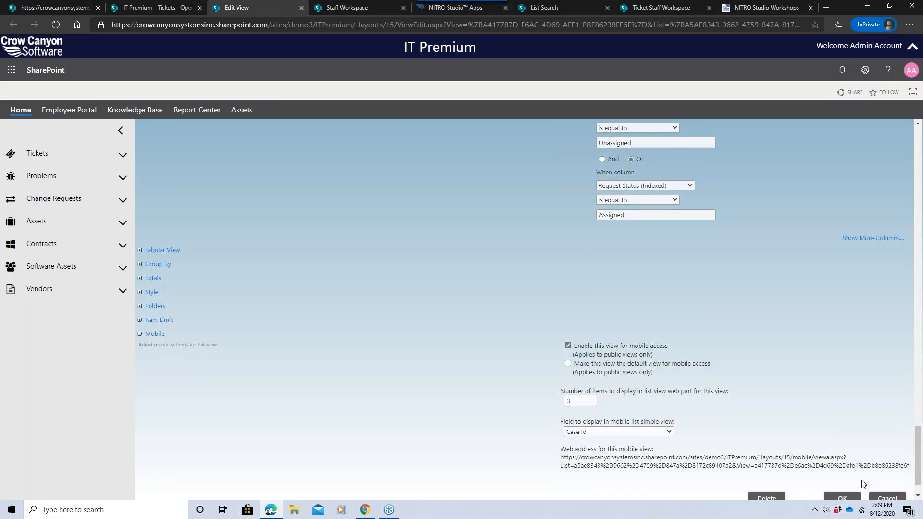
{"action": "left_click", "coordinate": [842, 498]}
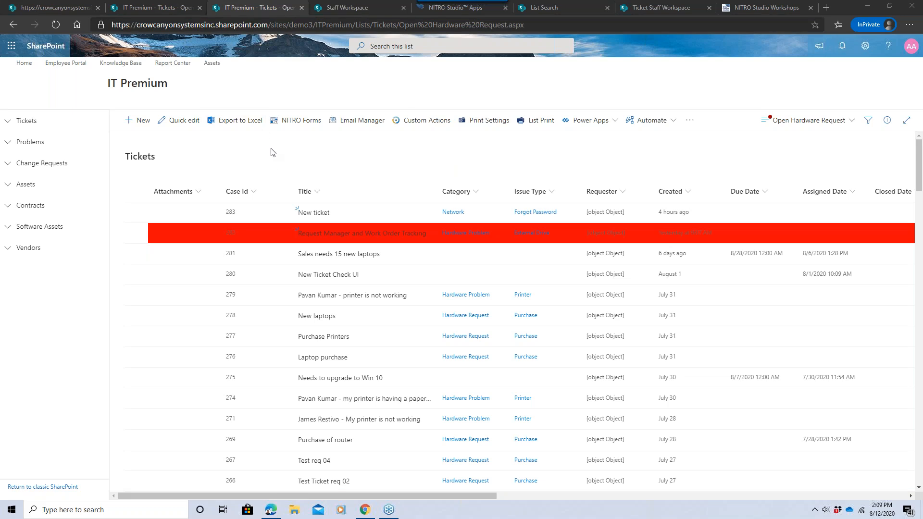
Return to the Staff Workspace advanced filter and reset the saved filter choice to --Select Filter--.
{"action": "left_click", "coordinate": [348, 3]}
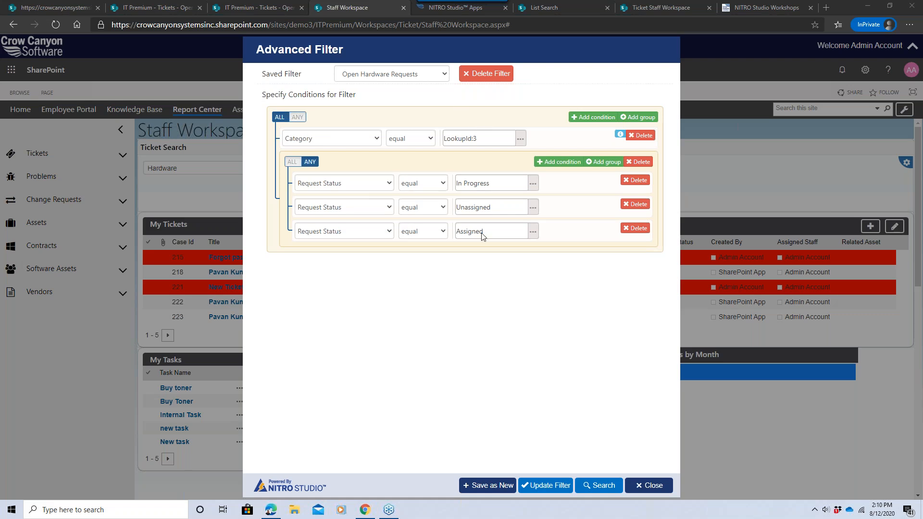
{"action": "left_click", "coordinate": [420, 77]}
{"action": "left_click", "coordinate": [395, 89]}
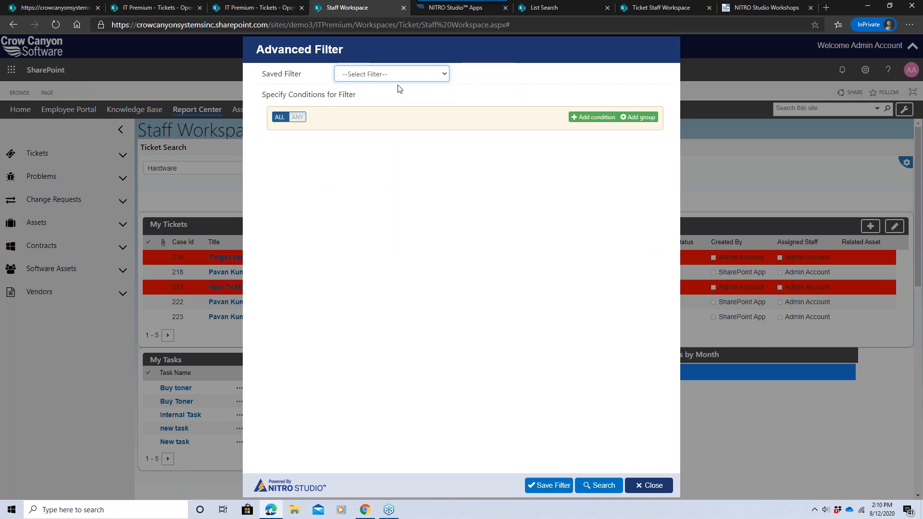
Start a new advanced filter with a condition that Category equals Hardware Problem.
{"action": "left_click", "coordinate": [391, 74]}
{"action": "left_click", "coordinate": [392, 75]}
{"action": "left_click", "coordinate": [594, 117]}
{"action": "left_click", "coordinate": [368, 139]}
{"action": "scroll", "coordinate": [379, 163], "scroll_direction": "down", "scroll_amount": 6}
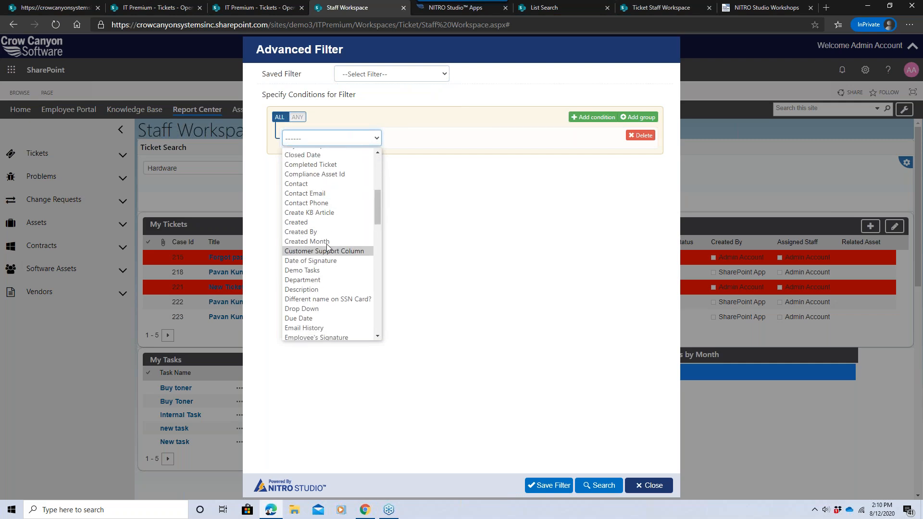
{"action": "scroll", "coordinate": [377, 196], "scroll_direction": "up", "scroll_amount": 1}
{"action": "scroll", "coordinate": [376, 193], "scroll_direction": "up", "scroll_amount": 2}
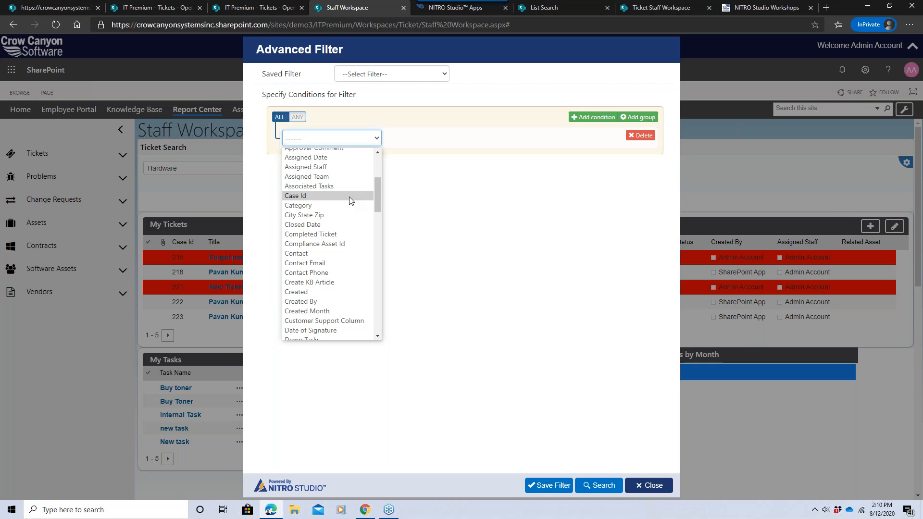
{"action": "left_click", "coordinate": [344, 202]}
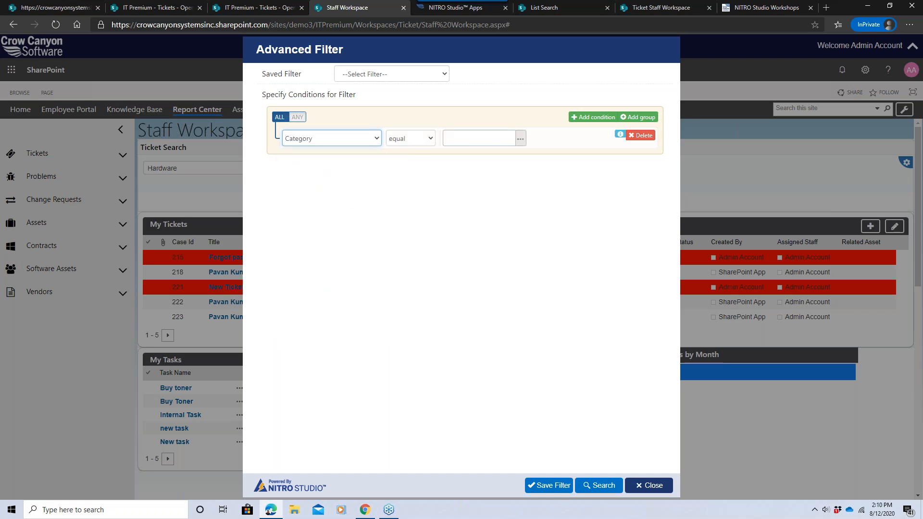
{"action": "left_click", "coordinate": [519, 138]}
{"action": "left_click", "coordinate": [485, 130]}
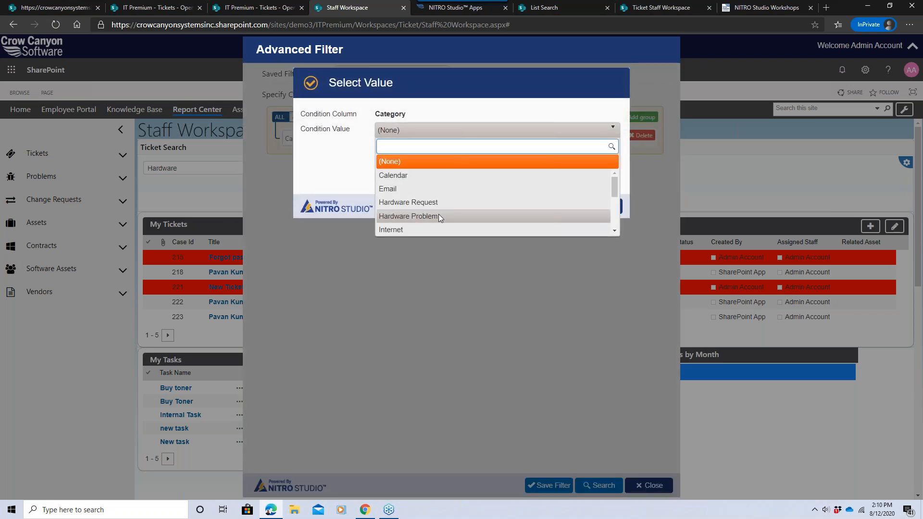
{"action": "left_click", "coordinate": [434, 215]}
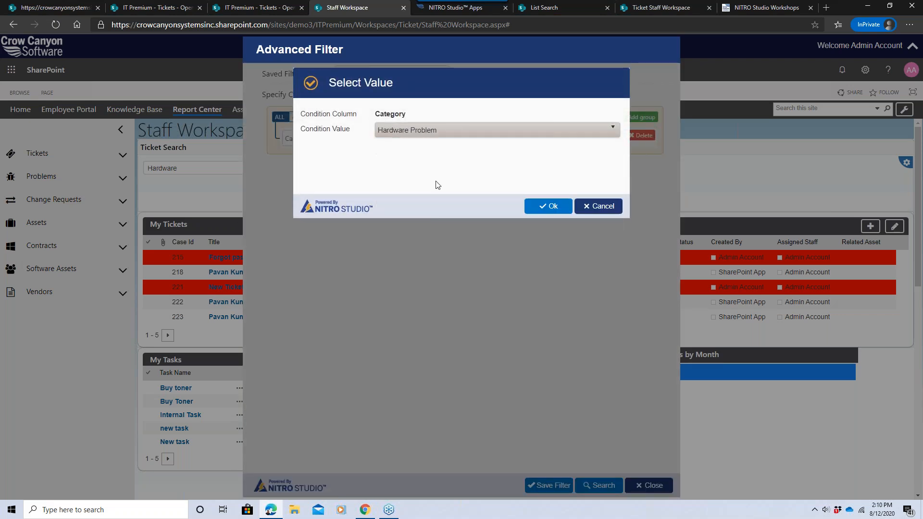
{"action": "left_click", "coordinate": [530, 205]}
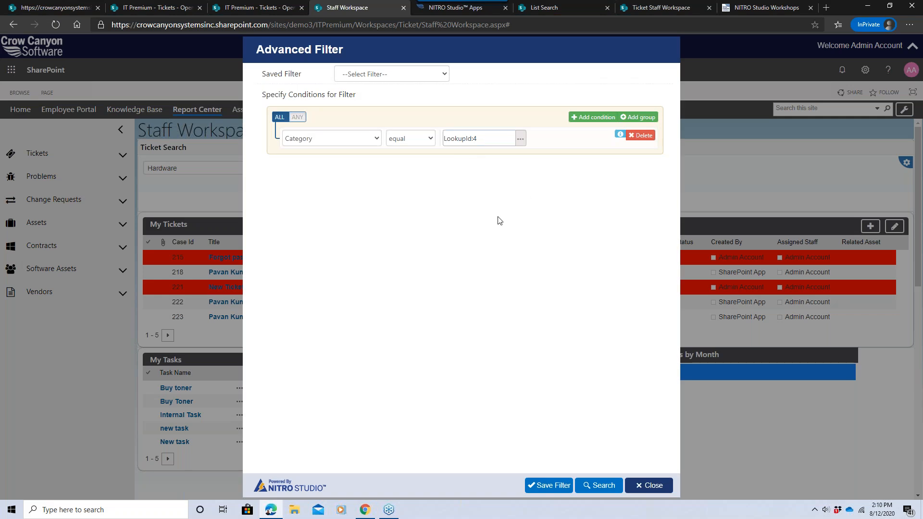
Save the advanced filter under the name Hardware Problem.
{"action": "left_click", "coordinate": [553, 486]}
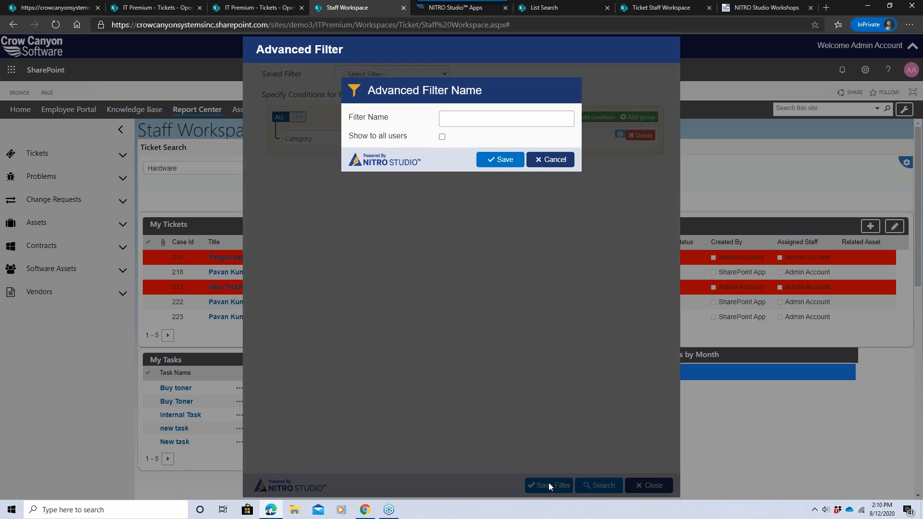
{"action": "left_click", "coordinate": [471, 119]}
{"action": "type", "text": "Hardware"}
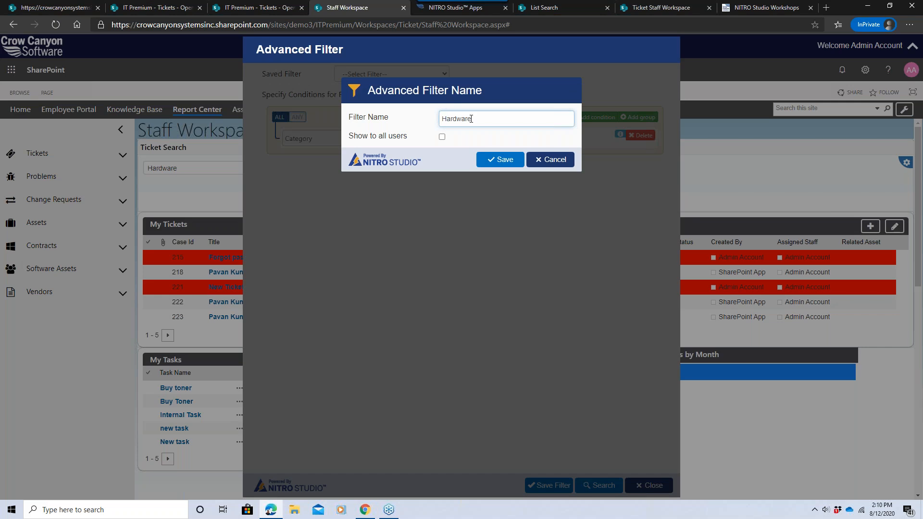
{"action": "type", "text": " Problem"}
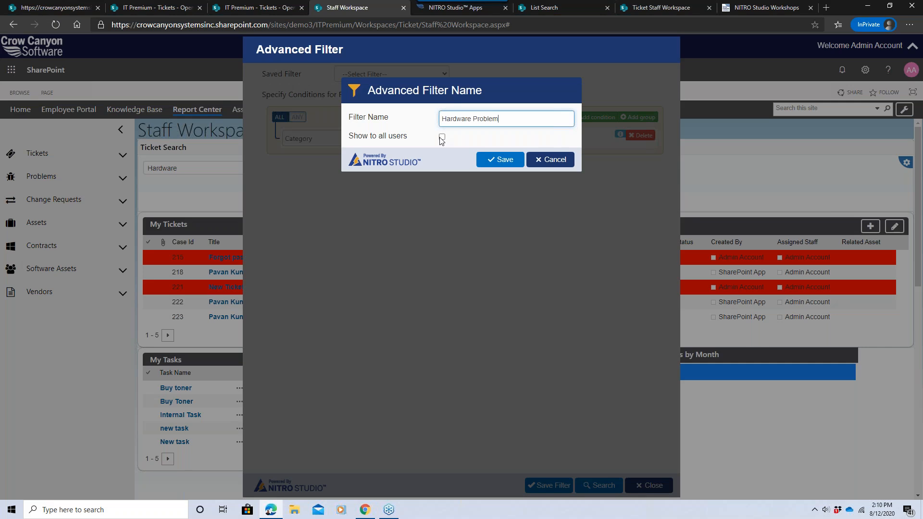
{"action": "left_click", "coordinate": [507, 159]}
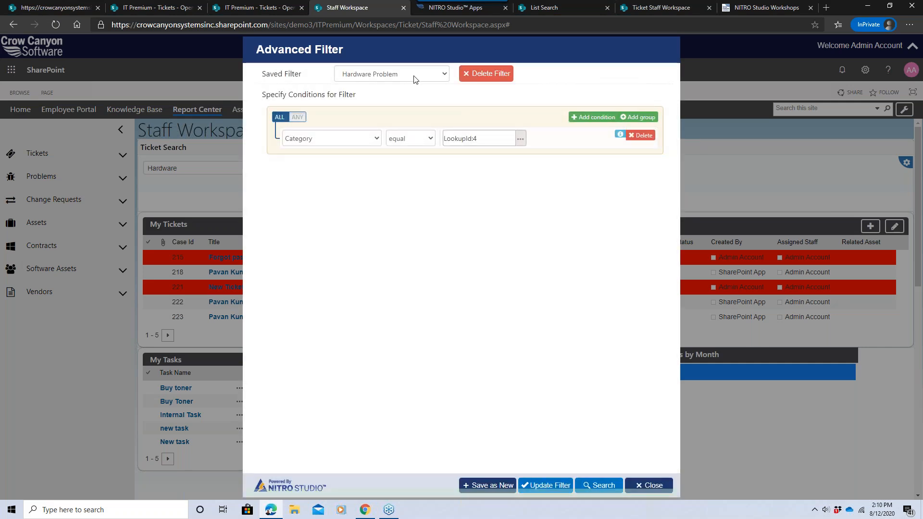
Run the ticket search with the Hardware Problem filter.
{"action": "left_click", "coordinate": [414, 75]}
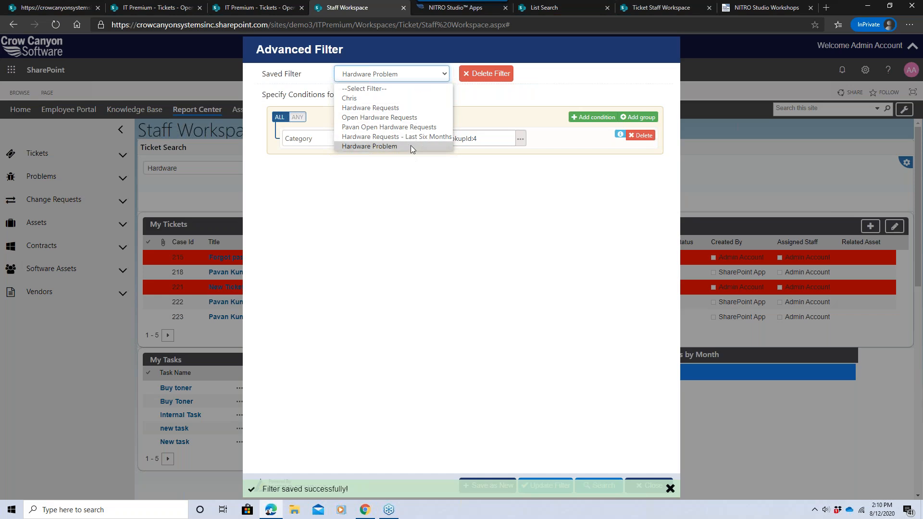
{"action": "left_click", "coordinate": [420, 169]}
{"action": "left_click", "coordinate": [596, 485]}
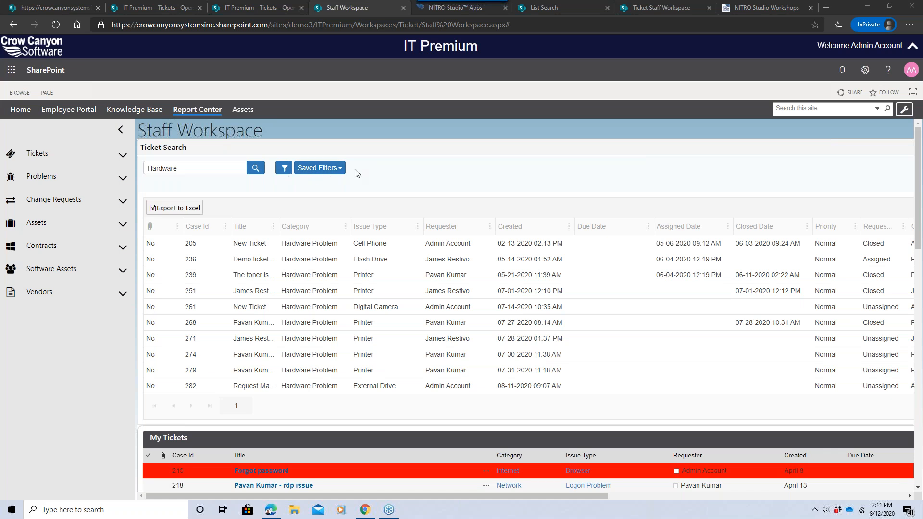
Apply the Pavan Open Hardware Requests saved filter and scroll across the result columns.
{"action": "left_click", "coordinate": [341, 170]}
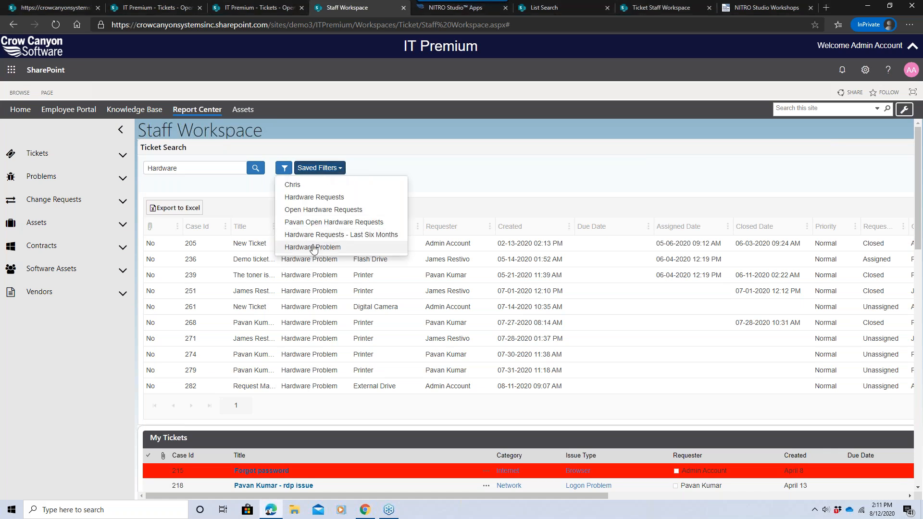
{"action": "left_click", "coordinate": [326, 223]}
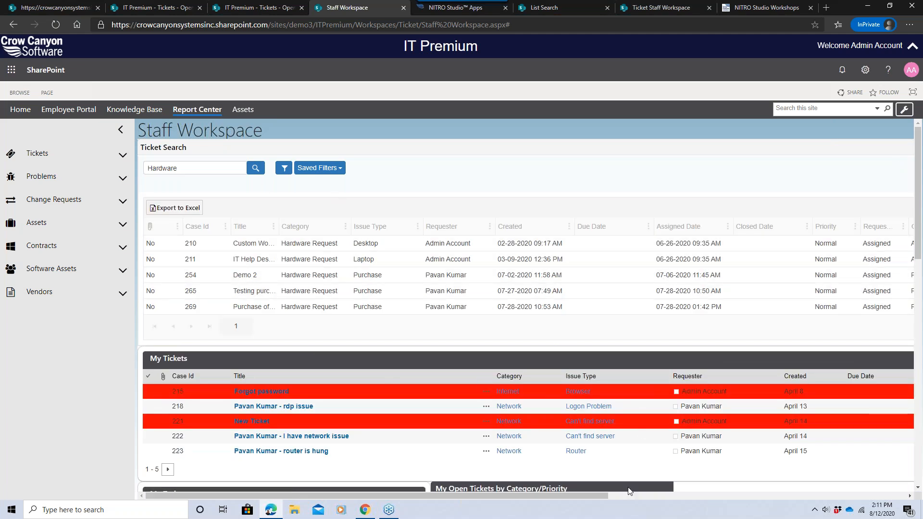
{"action": "left_click_drag", "start_coordinate": [598, 497], "coordinate": [771, 497]}
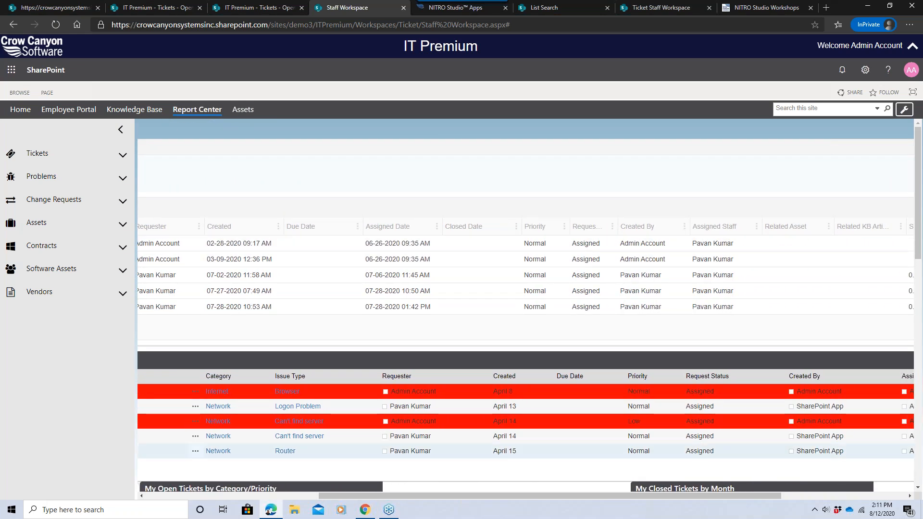
{"action": "left_click_drag", "start_coordinate": [713, 497], "coordinate": [508, 495]}
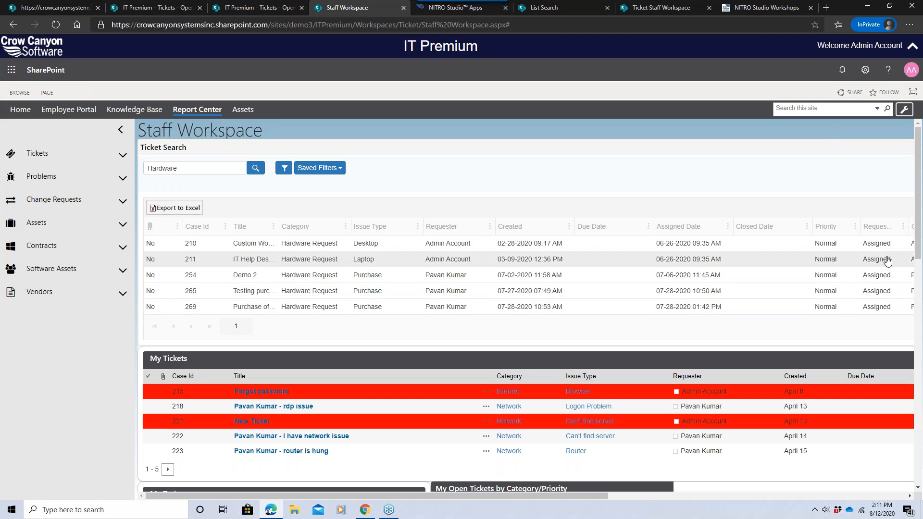
Search with the Hardware Requests - Last Six Months saved filter and export the results to Excel.
{"action": "left_click", "coordinate": [283, 168]}
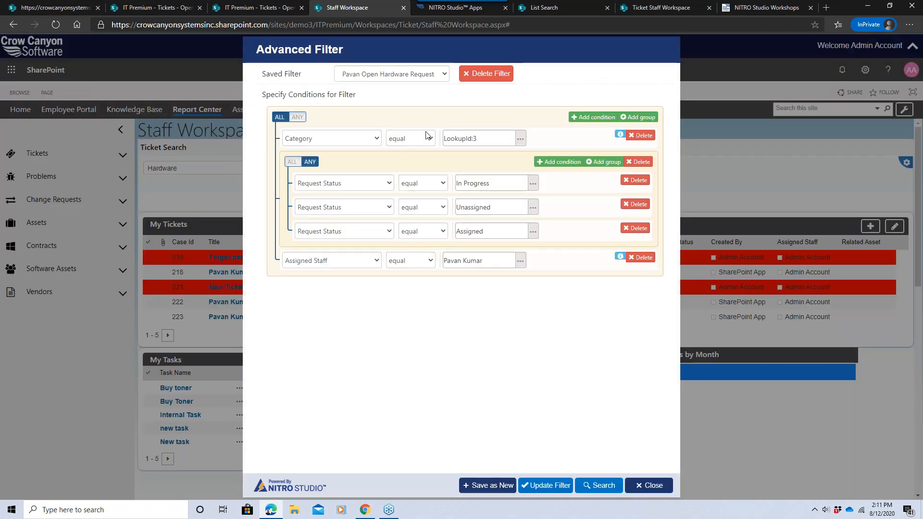
{"action": "left_click", "coordinate": [425, 77]}
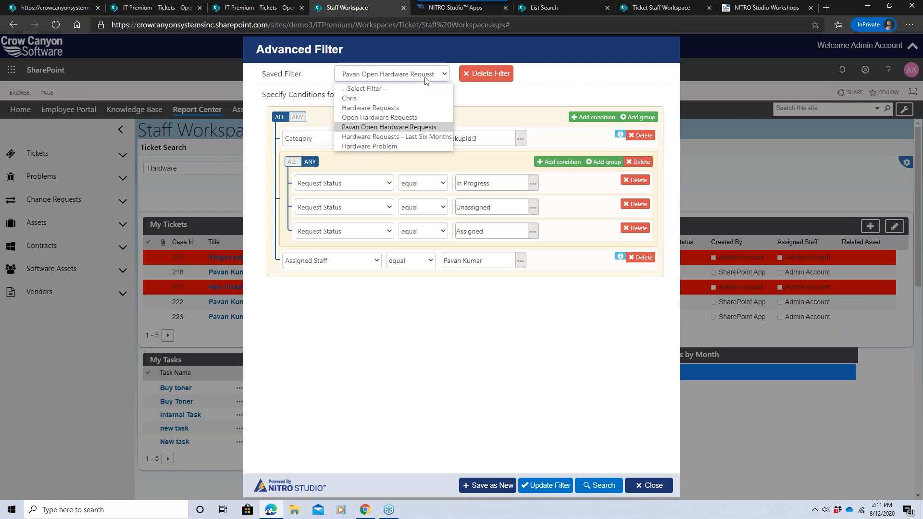
{"action": "left_click", "coordinate": [395, 137]}
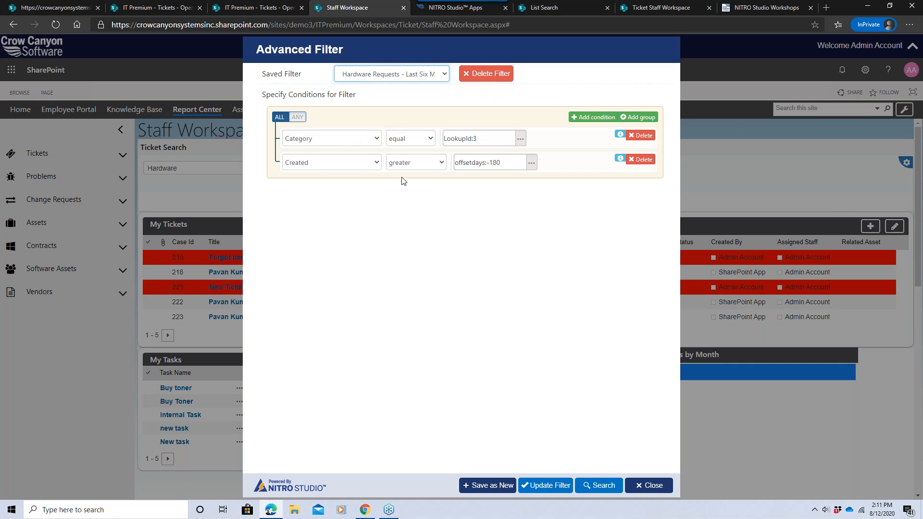
{"action": "left_click_drag", "start_coordinate": [455, 164], "coordinate": [499, 167]}
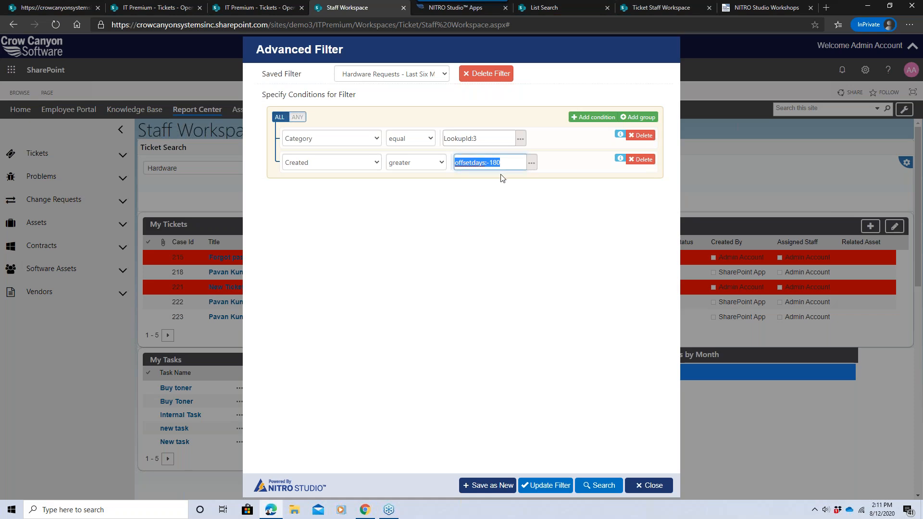
{"action": "left_click", "coordinate": [500, 191]}
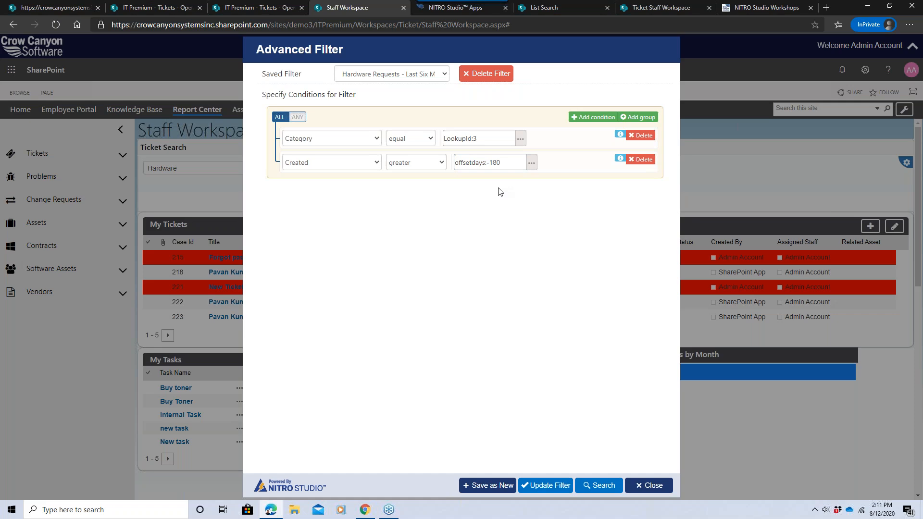
{"action": "left_click_drag", "start_coordinate": [455, 163], "coordinate": [512, 165]}
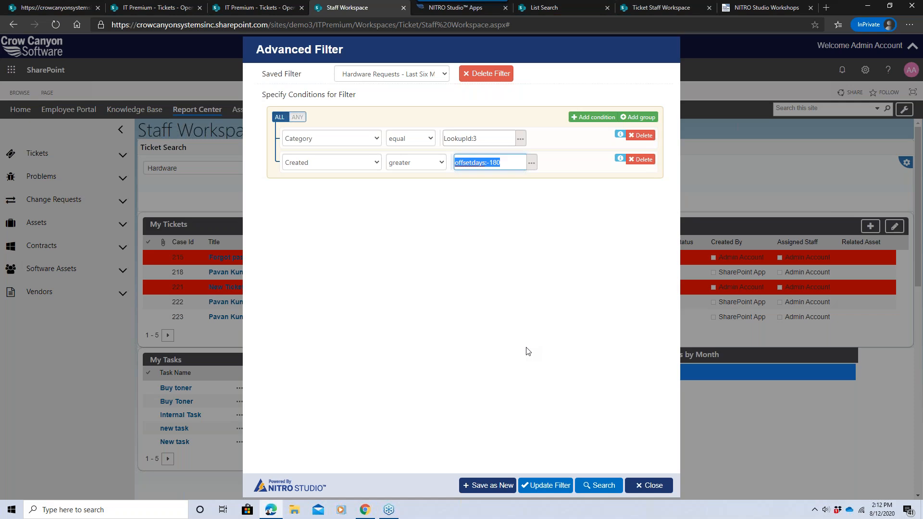
{"action": "left_click", "coordinate": [588, 488]}
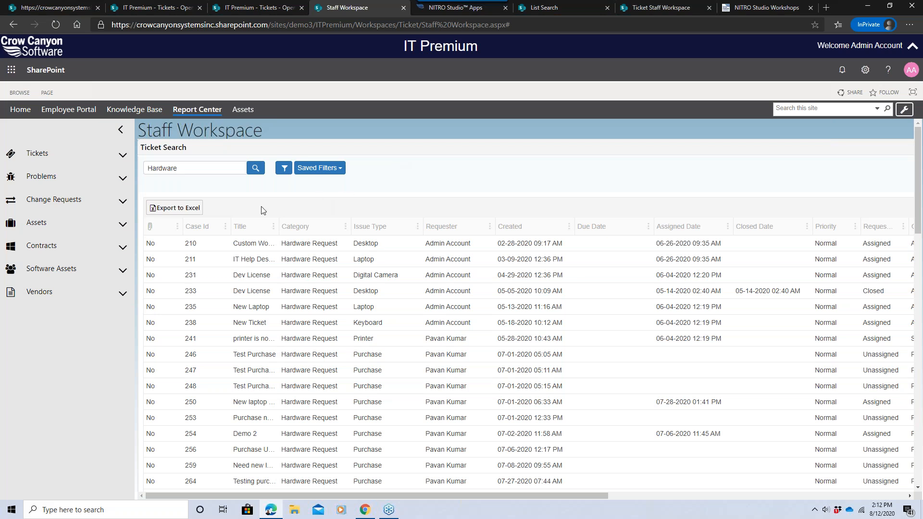
{"action": "left_click", "coordinate": [191, 211]}
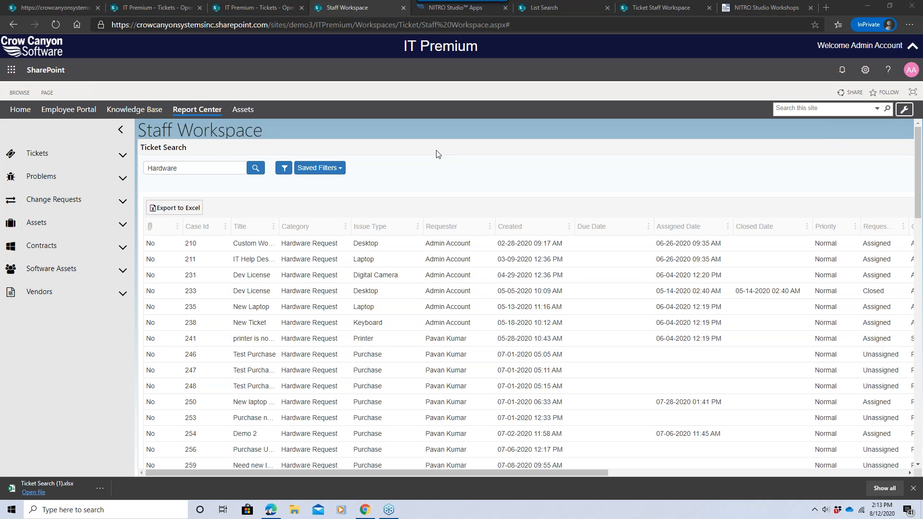
In that filter, delete the Created condition and add a new condition group.
{"action": "left_click", "coordinate": [283, 169]}
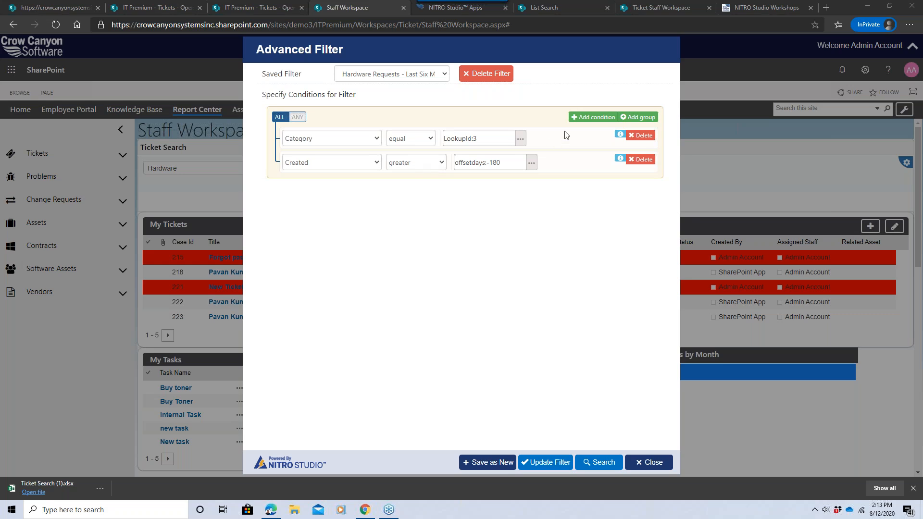
{"action": "left_click", "coordinate": [634, 161]}
{"action": "left_click", "coordinate": [644, 118]}
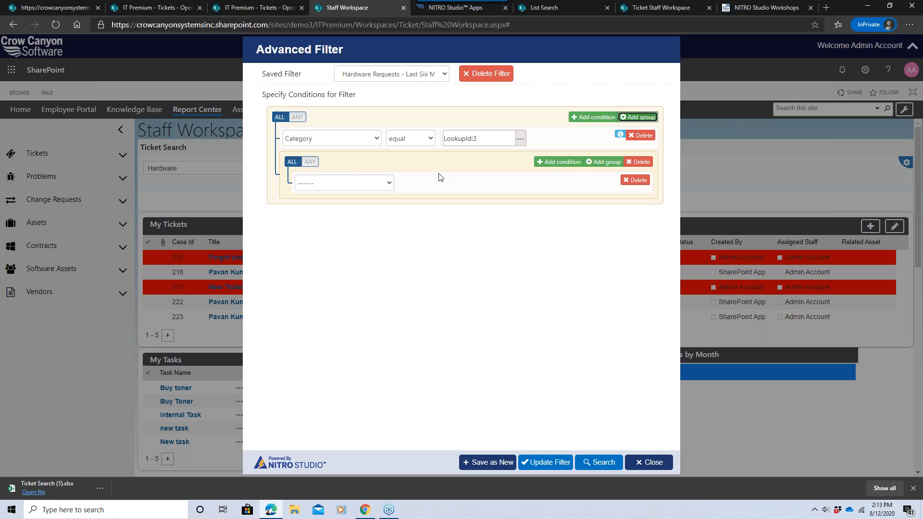
Set the group's first condition to Created greater or equal offsetdays:-180.
{"action": "left_click", "coordinate": [392, 181]}
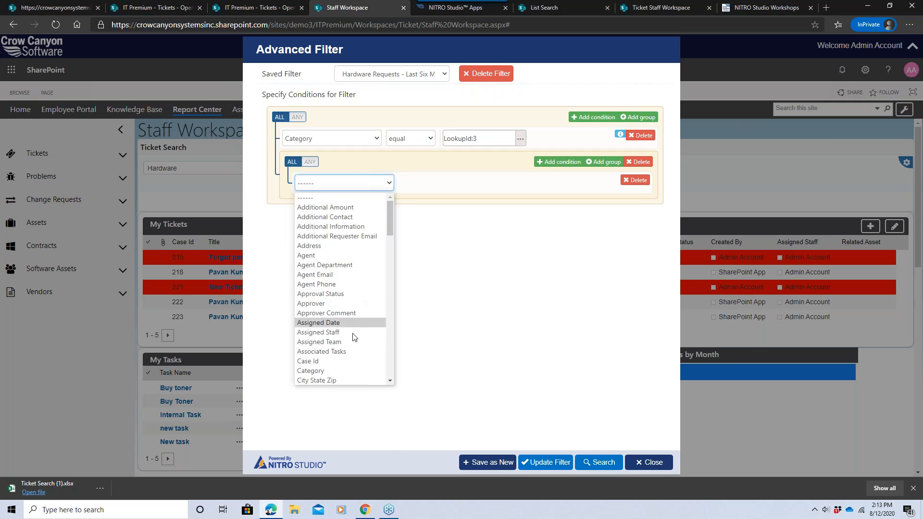
{"action": "left_click_drag", "start_coordinate": [387, 214], "coordinate": [384, 237]}
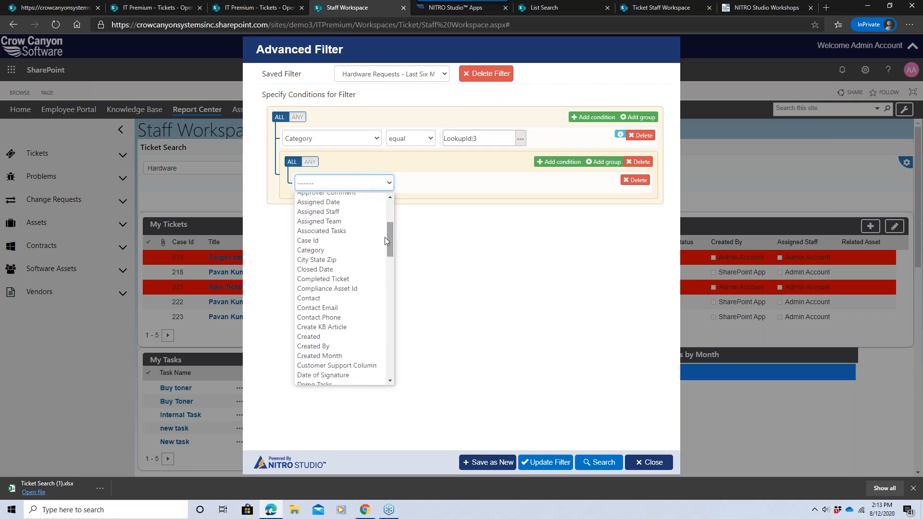
{"action": "left_click", "coordinate": [345, 337]}
{"action": "left_click", "coordinate": [414, 184]}
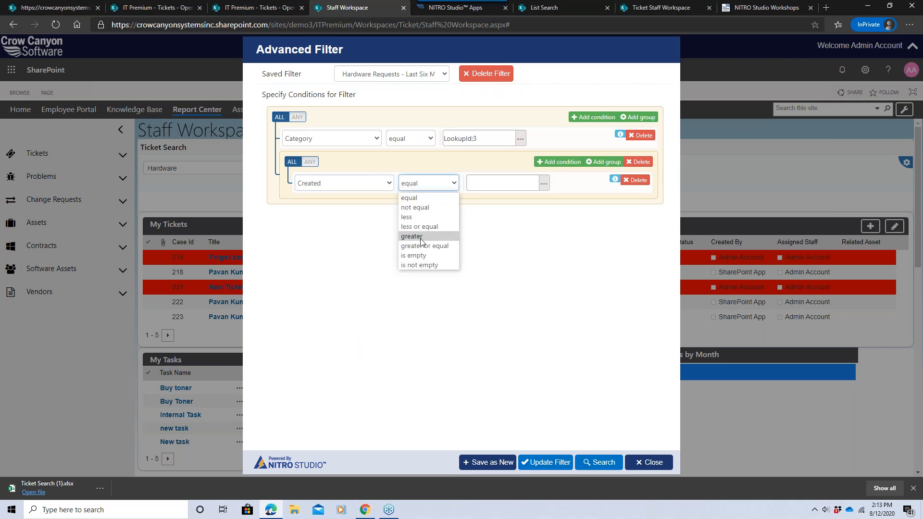
{"action": "left_click", "coordinate": [423, 244]}
{"action": "left_click", "coordinate": [486, 179]}
{"action": "type", "text": "offsetdat"}
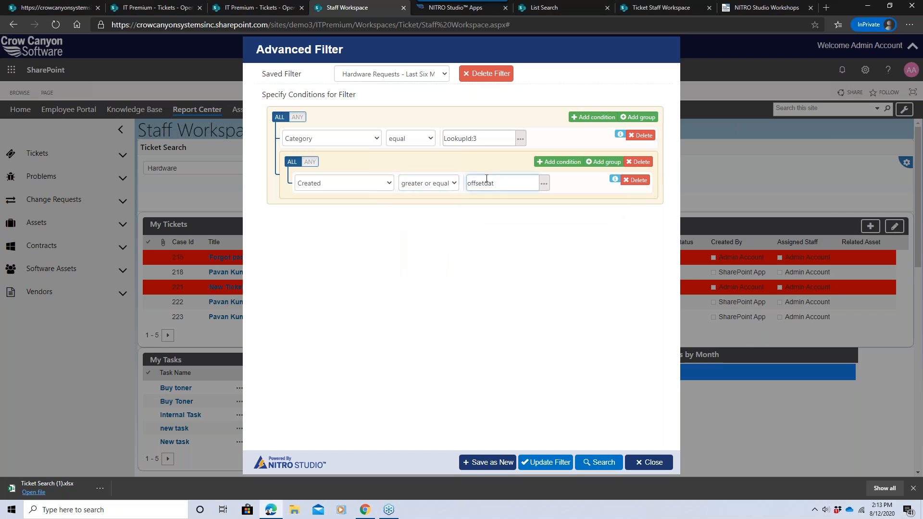
{"action": "key", "text": "BackSpace"}
{"action": "type", "text": "ys:-180"}
Add a second condition to the date-range group using the Created column.
{"action": "left_click", "coordinate": [558, 161]}
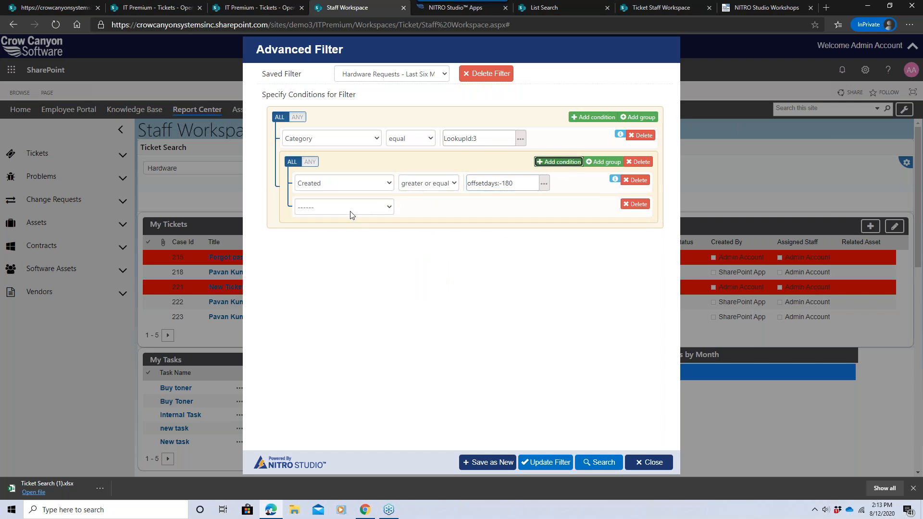
{"action": "left_click", "coordinate": [350, 210]}
{"action": "left_click_drag", "start_coordinate": [390, 234], "coordinate": [390, 266]}
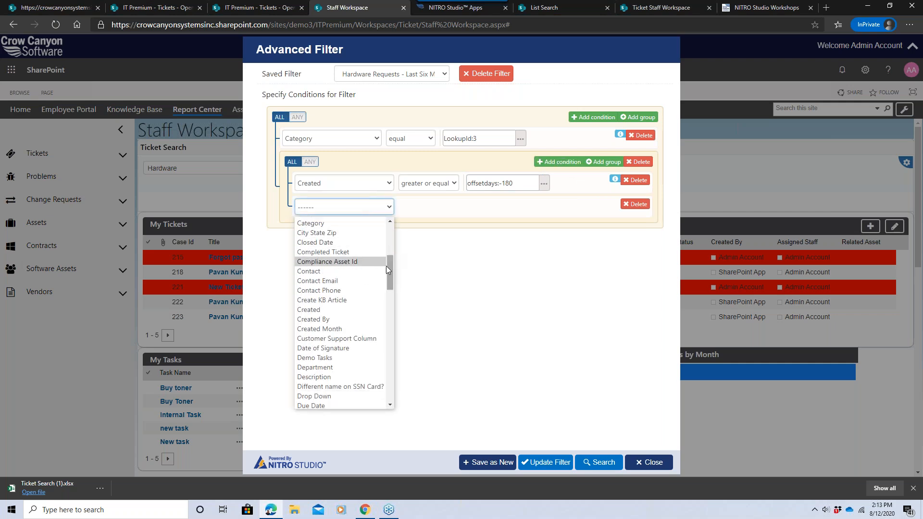
{"action": "scroll", "coordinate": [387, 279], "scroll_direction": "up", "scroll_amount": 1}
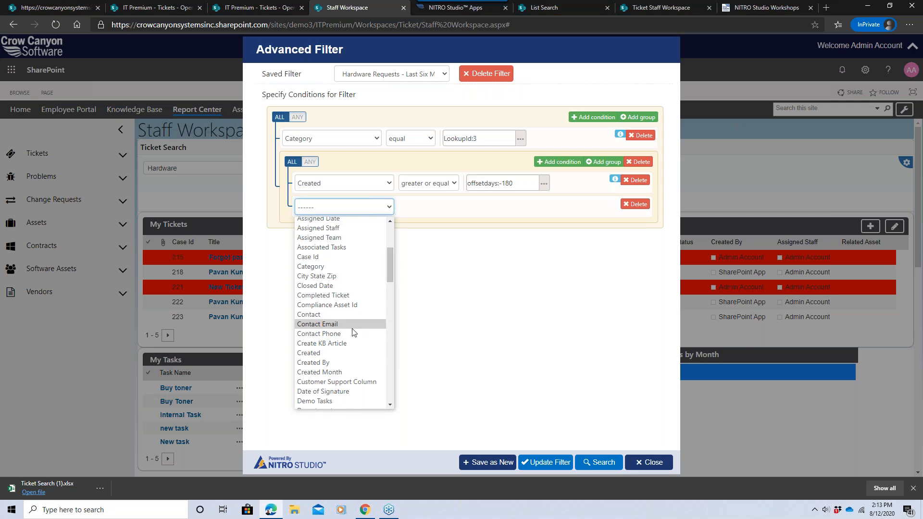
{"action": "left_click", "coordinate": [352, 352]}
Set that condition to Created less or equal offsetdays:-150.
{"action": "left_click", "coordinate": [429, 213]}
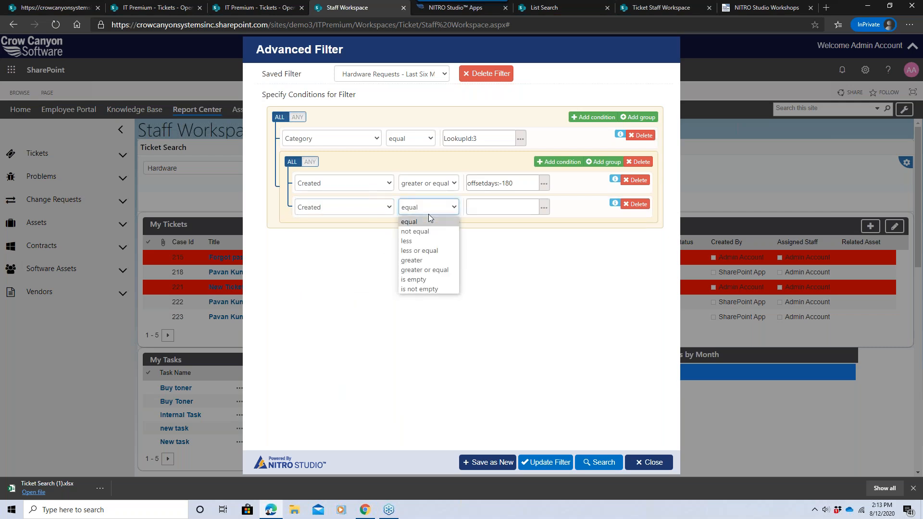
{"action": "left_click", "coordinate": [435, 241]}
{"action": "left_click", "coordinate": [437, 208]}
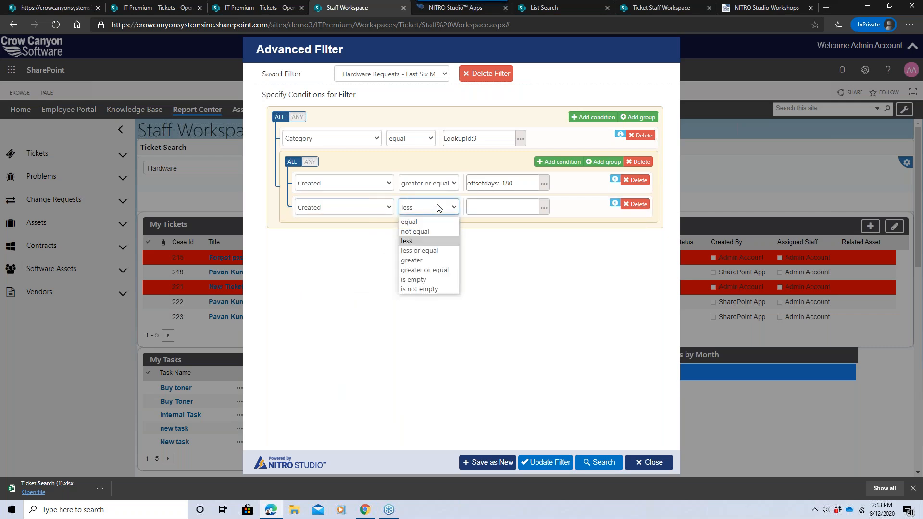
{"action": "left_click", "coordinate": [507, 212]}
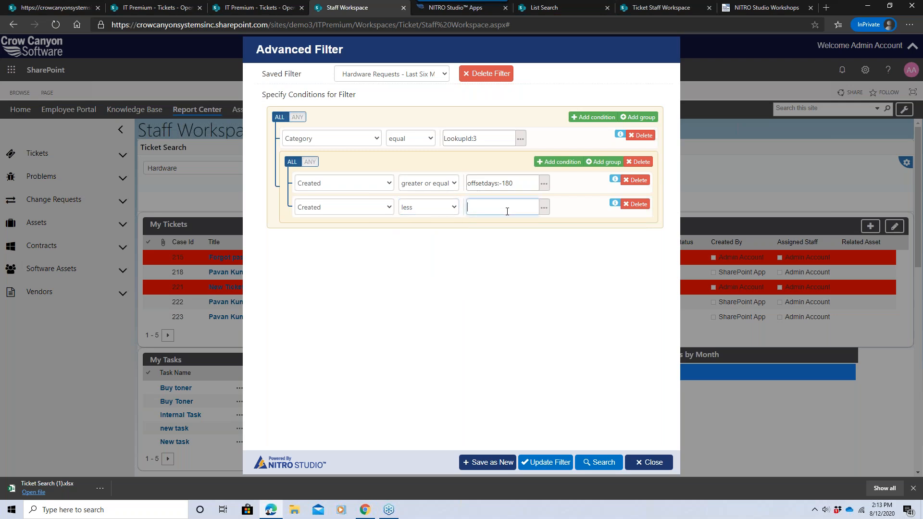
{"action": "type", "text": "{Today"}
{"action": "key", "text": "BackSpace"}
{"action": "key", "text": "BackSpace"}
{"action": "key", "text": "BackSpace"}
{"action": "key", "text": "BackSpace"}
{"action": "key", "text": "BackSpace"}
{"action": "type", "text": "offsetdays: "}
{"action": "type", "text": "150"}
{"action": "left_click", "coordinate": [412, 212]}
{"action": "left_click", "coordinate": [433, 251]}
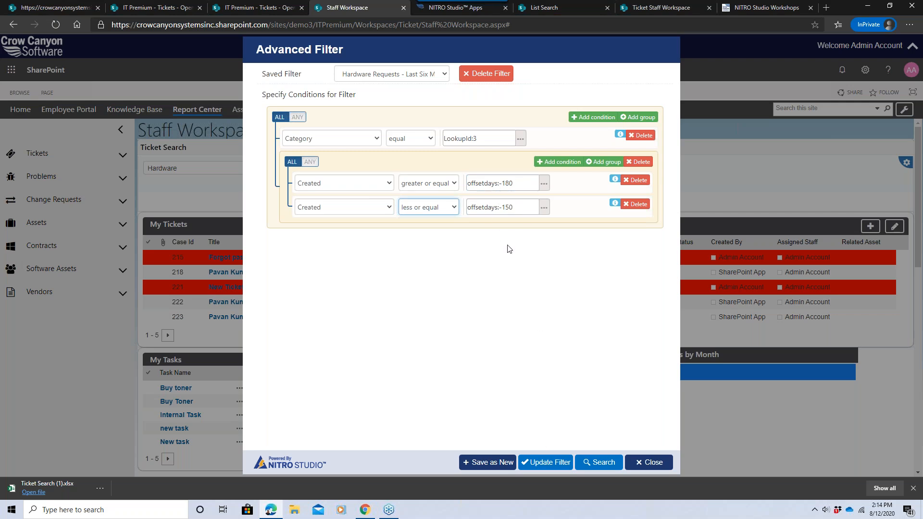
Run the search with the date-range group, then reopen the Advanced Filter to review the saved conditions and close it.
{"action": "left_click", "coordinate": [600, 462]}
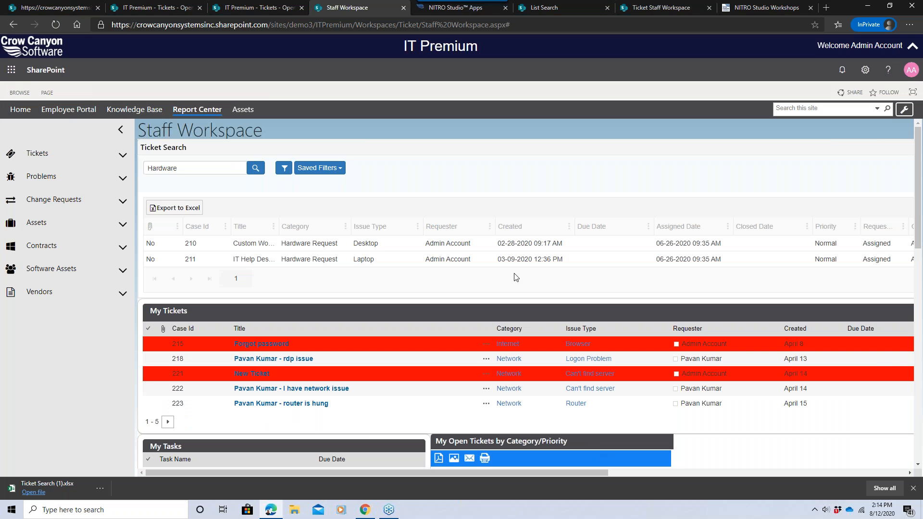
{"action": "left_click", "coordinate": [317, 168]}
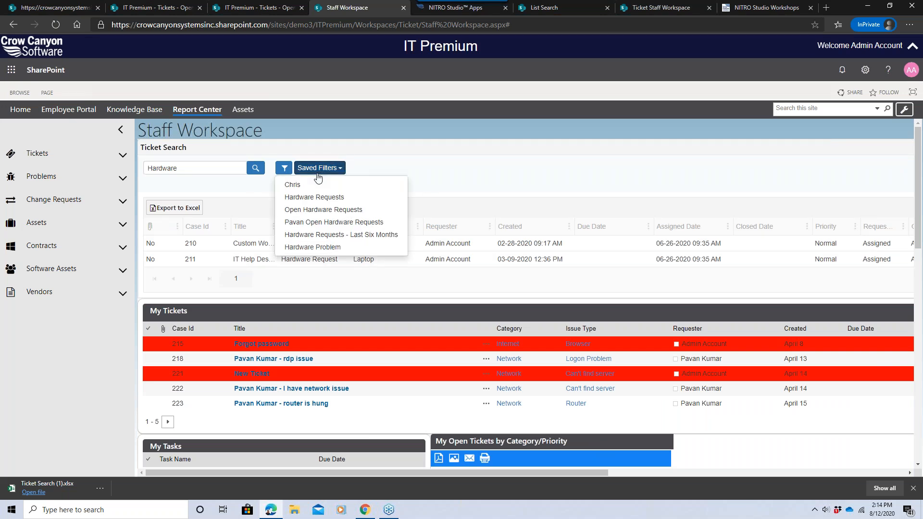
{"action": "left_click", "coordinate": [284, 167]}
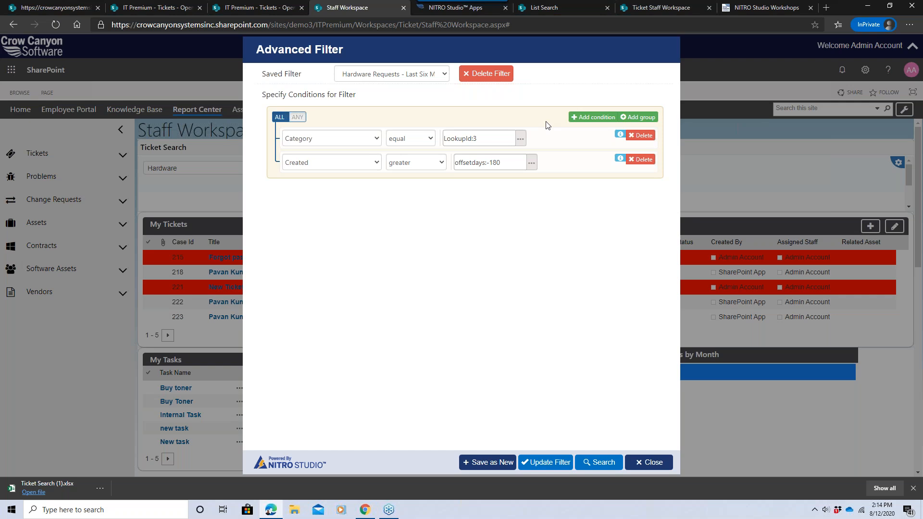
{"action": "left_click", "coordinate": [644, 462]}
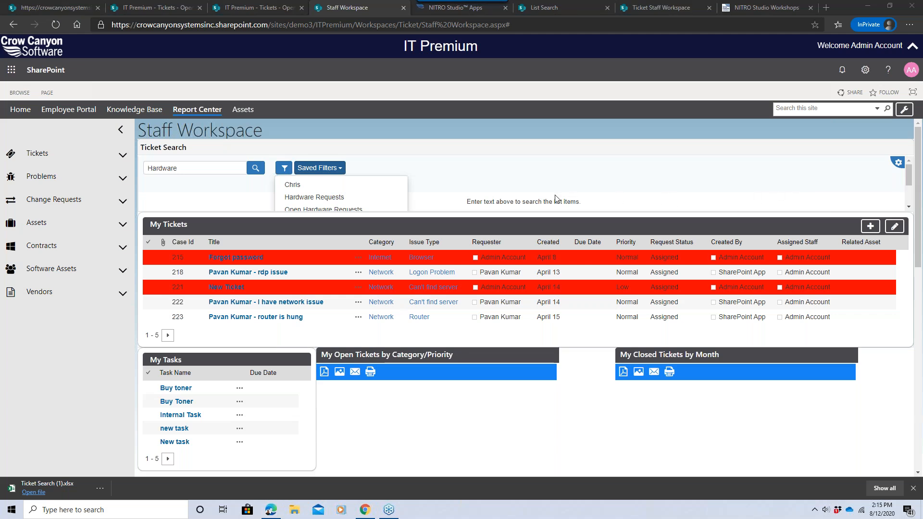
{"action": "left_click", "coordinate": [523, 182]}
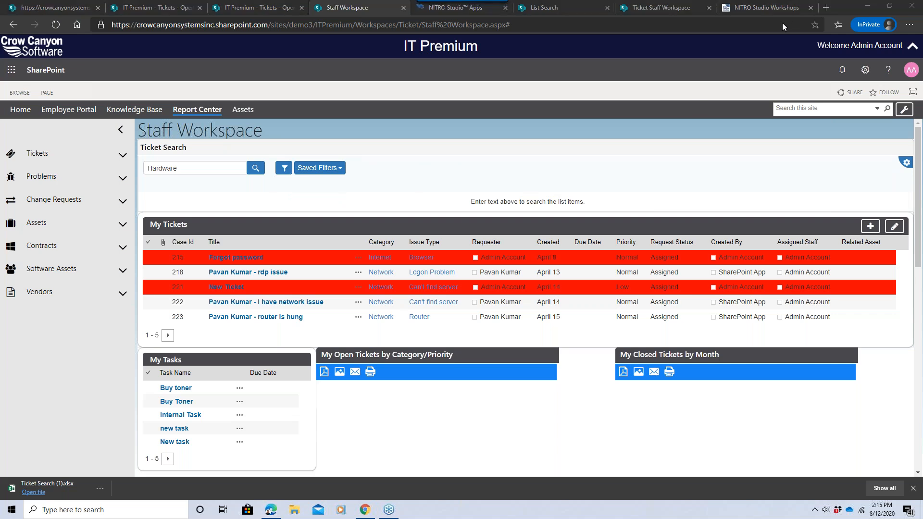
{"action": "left_click", "coordinate": [909, 166]}
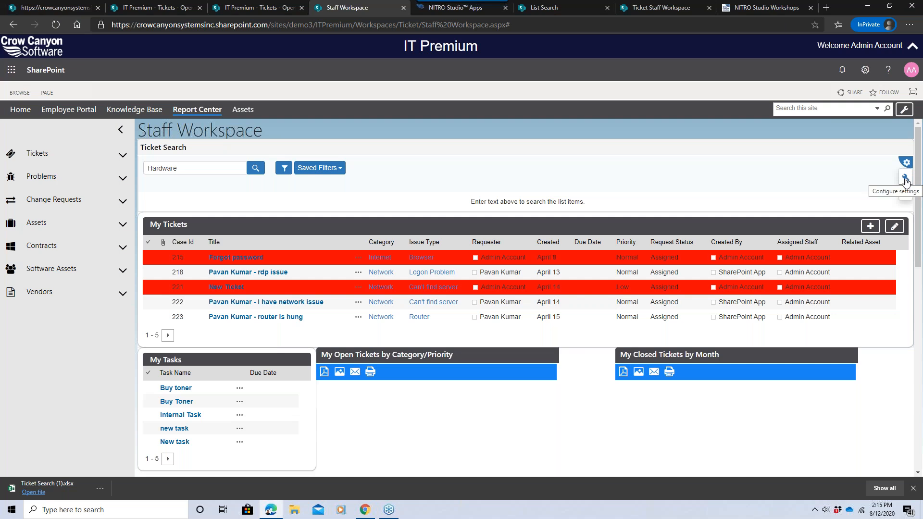
{"action": "left_click", "coordinate": [905, 178]}
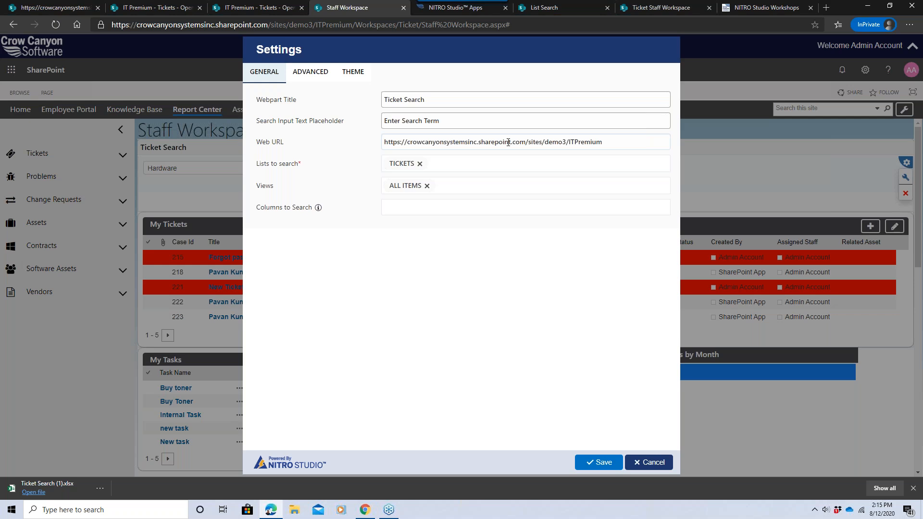
{"action": "left_click", "coordinate": [495, 166]}
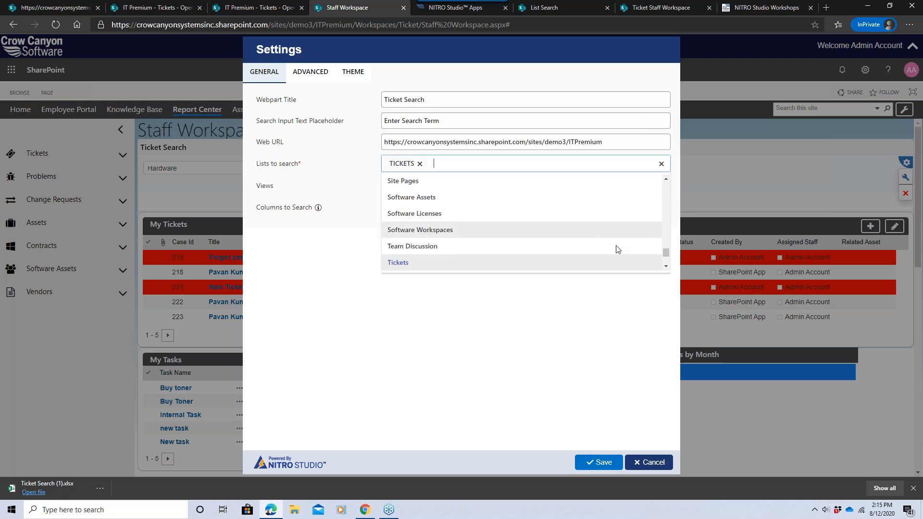
{"action": "left_click_drag", "start_coordinate": [655, 253], "coordinate": [659, 188]}
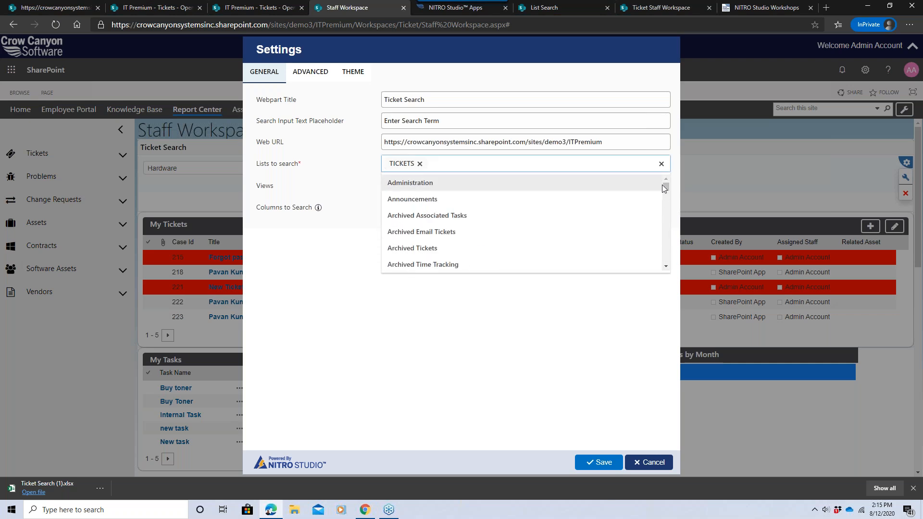
{"action": "left_click", "coordinate": [502, 248]}
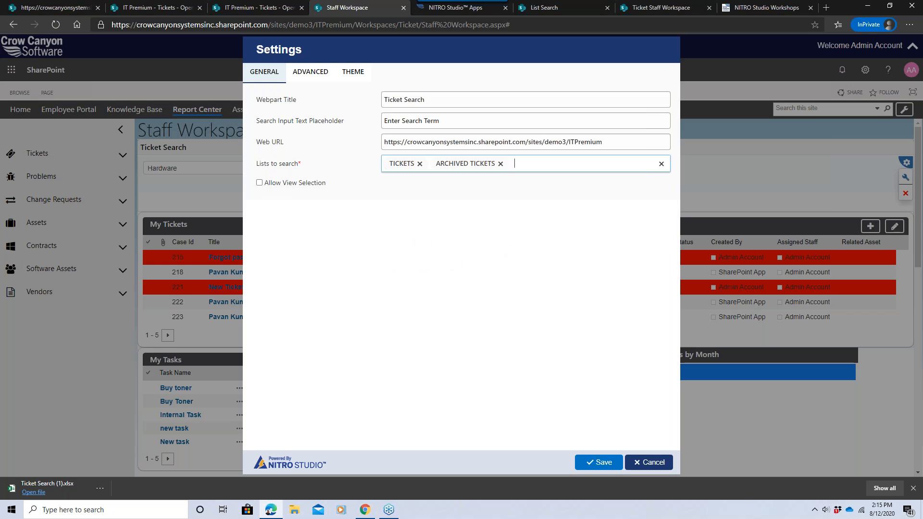
{"action": "left_click", "coordinate": [308, 185]}
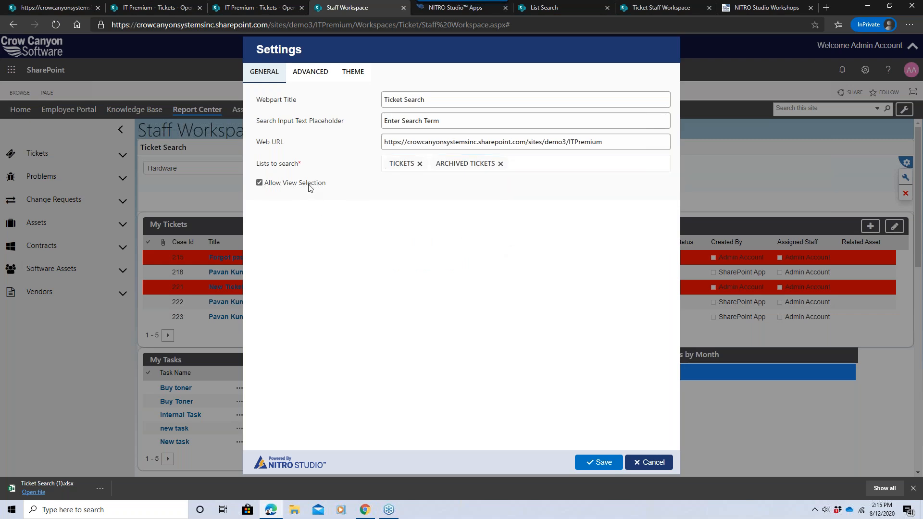
{"action": "left_click", "coordinate": [319, 83]}
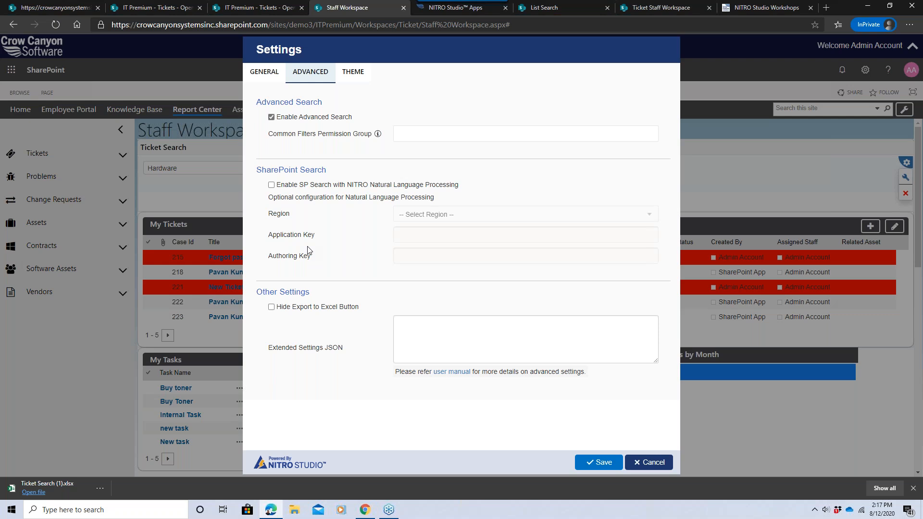
{"action": "left_click", "coordinate": [272, 308]}
{"action": "left_click", "coordinate": [363, 82]}
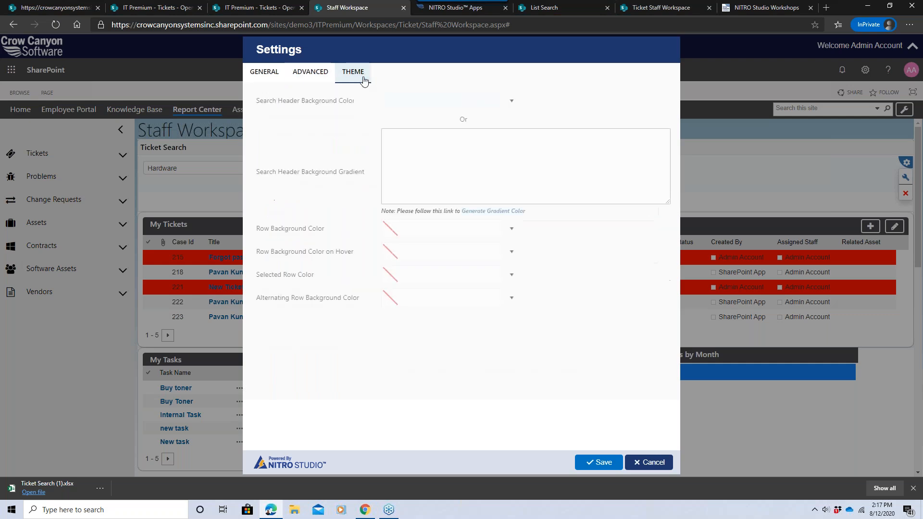
{"action": "left_click", "coordinate": [403, 107]}
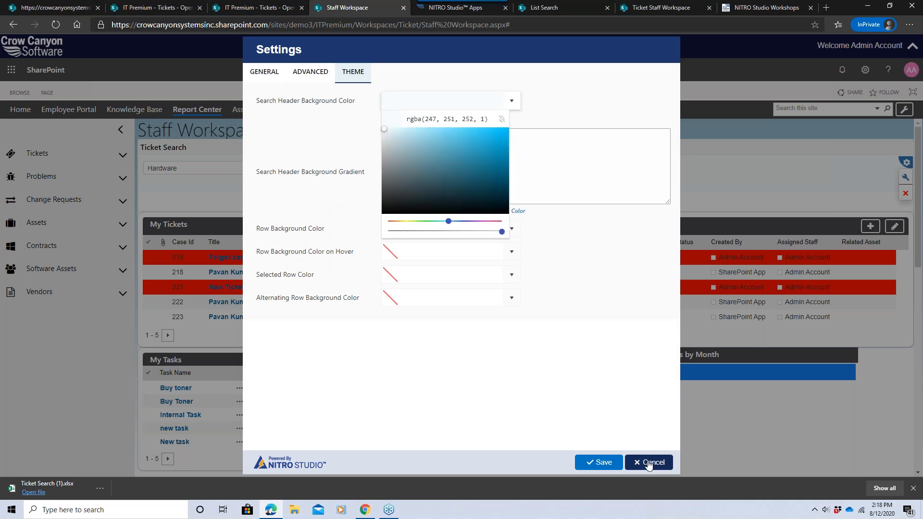
{"action": "left_click", "coordinate": [649, 461]}
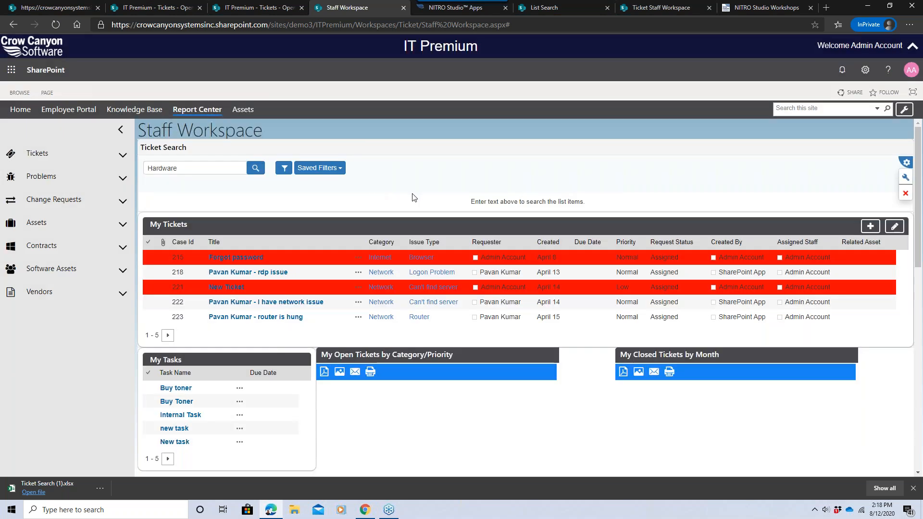
In the web part settings, add Archived Tickets to the lists to search and enable Allow View Selection.
{"action": "left_click", "coordinate": [905, 178]}
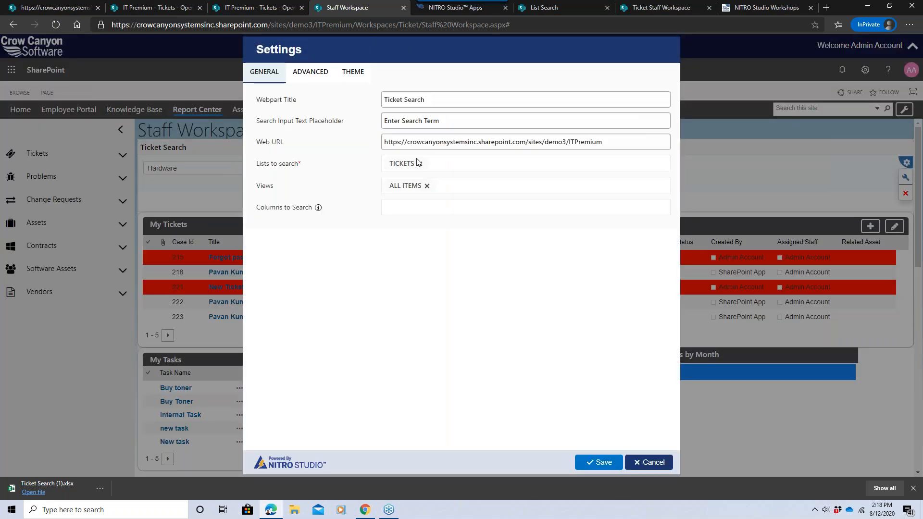
{"action": "left_click", "coordinate": [456, 167]}
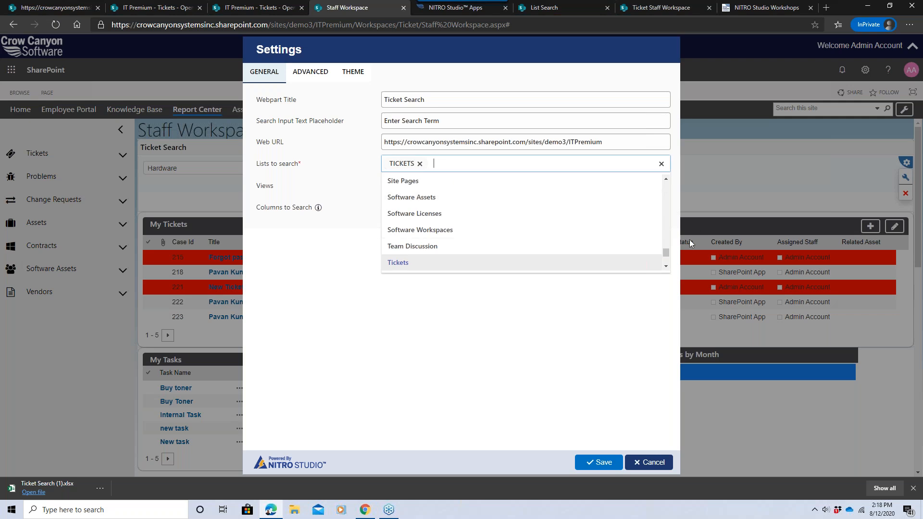
{"action": "left_click_drag", "start_coordinate": [665, 252], "coordinate": [666, 180]}
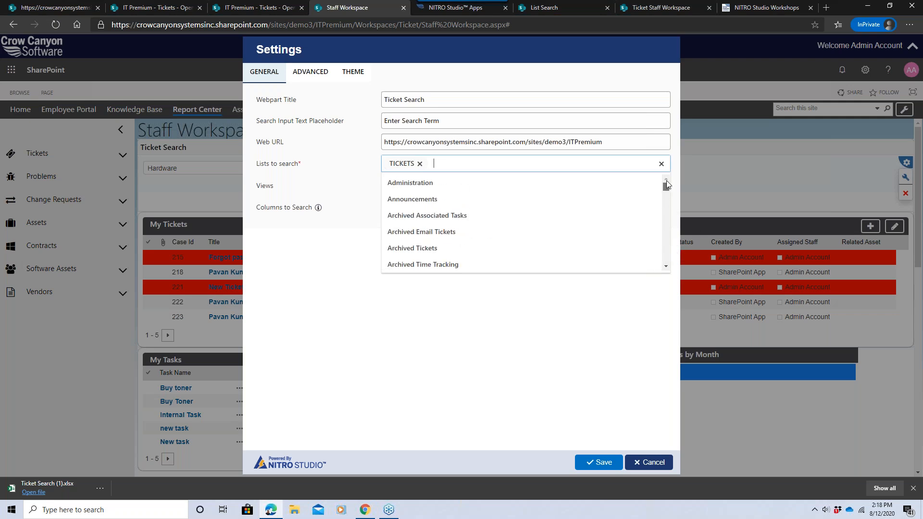
{"action": "left_click", "coordinate": [454, 248]}
{"action": "left_click", "coordinate": [321, 182]}
Open the gradient generator from the theme settings and choose the Brown Gloss preset.
{"action": "left_click", "coordinate": [349, 79]}
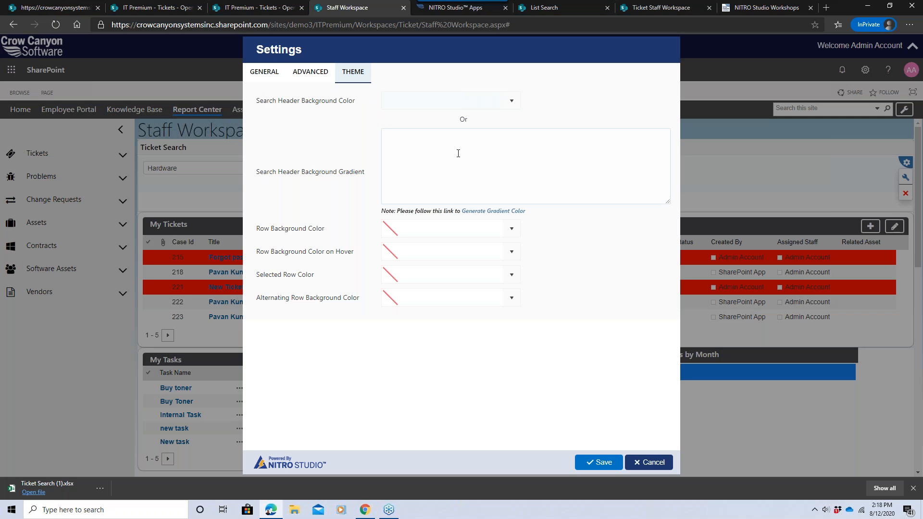
{"action": "left_click", "coordinate": [498, 212]}
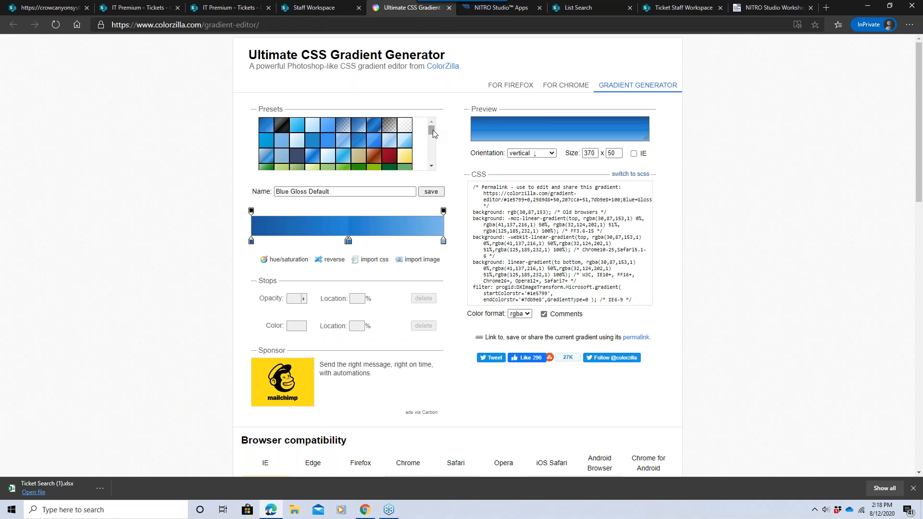
{"action": "left_click_drag", "start_coordinate": [433, 130], "coordinate": [432, 139]}
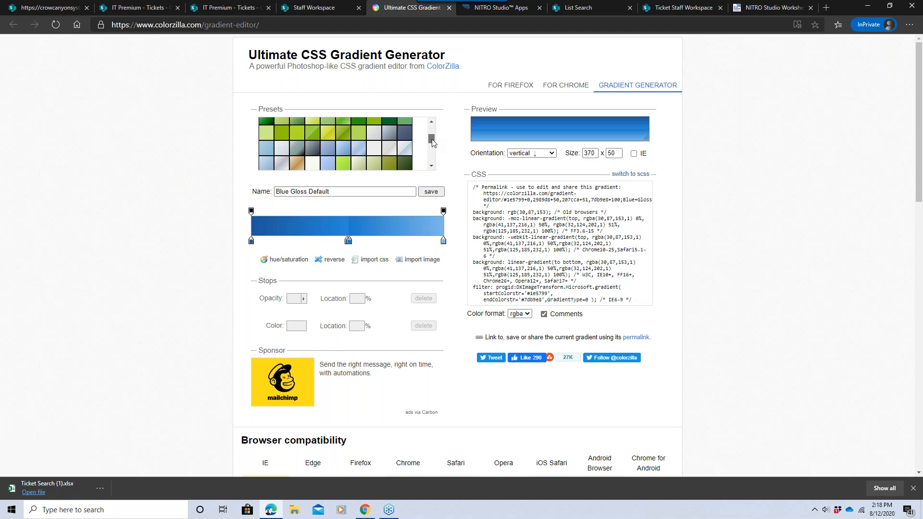
{"action": "left_click", "coordinate": [359, 154]}
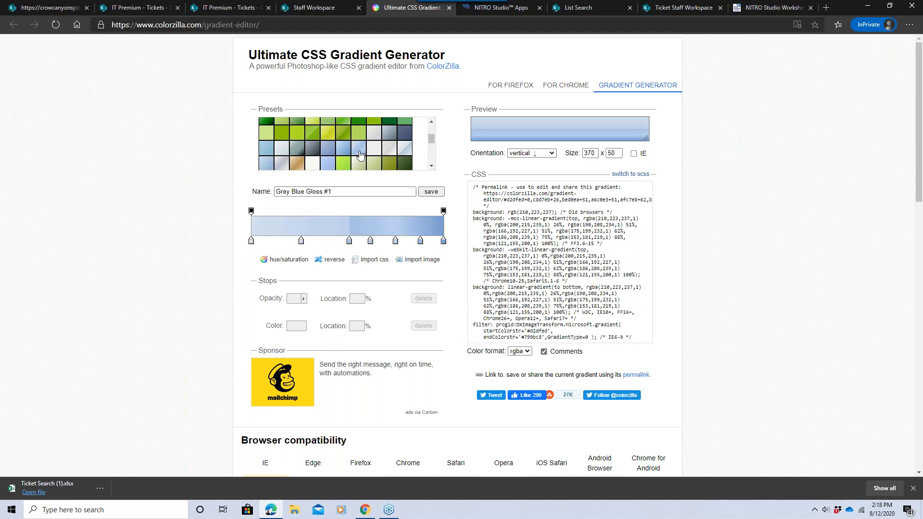
{"action": "left_click", "coordinate": [301, 168]}
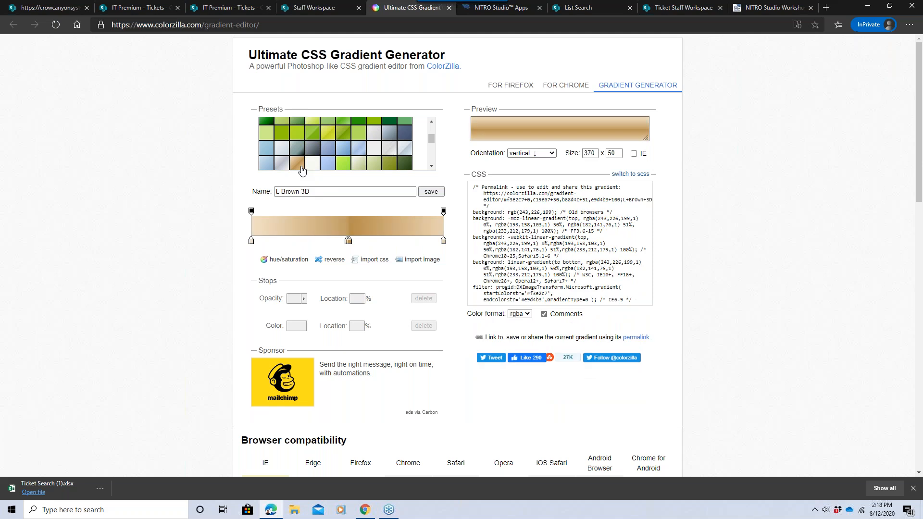
{"action": "left_click", "coordinate": [328, 135]}
{"action": "mouse_move", "coordinate": [347, 241]}
{"action": "left_mouse_down"}
{"action": "mouse_move", "coordinate": [337, 241]}
{"action": "mouse_move", "coordinate": [358, 241]}
{"action": "left_mouse_up"}
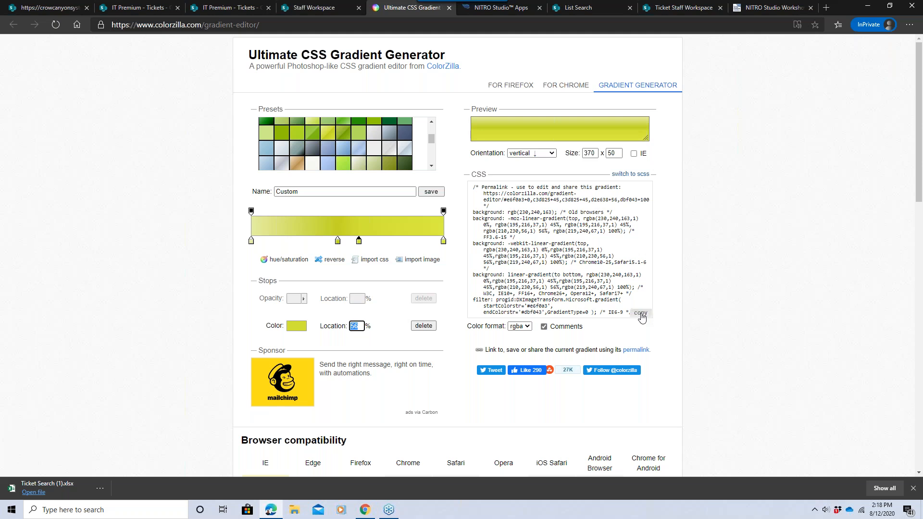
{"action": "scroll", "coordinate": [431, 136], "scroll_direction": "up", "scroll_amount": 1}
{"action": "scroll", "coordinate": [432, 136], "scroll_direction": "up", "scroll_amount": 1}
{"action": "left_click", "coordinate": [374, 142]}
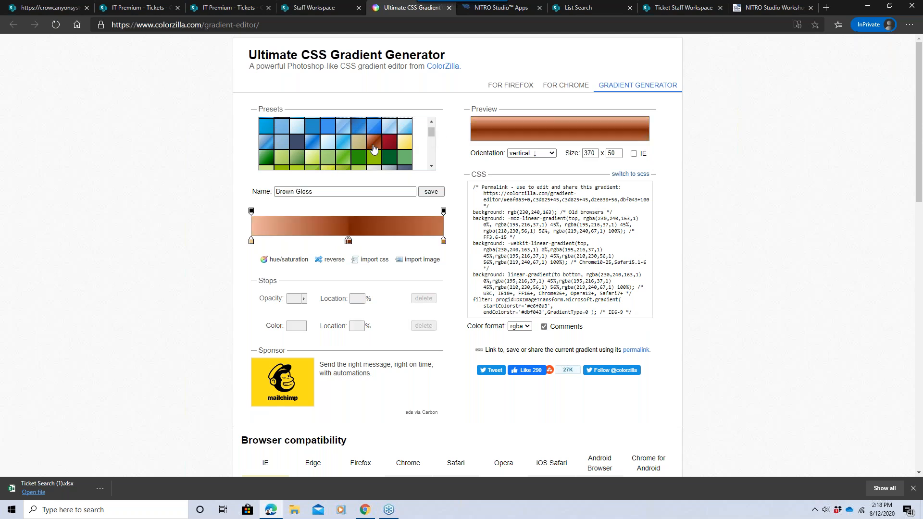
Move the gradient's middle colour stop to 53%, copy the generated CSS, and return to the Staff Workspace tab.
{"action": "mouse_move", "coordinate": [348, 240]}
{"action": "left_mouse_down"}
{"action": "mouse_move", "coordinate": [316, 244]}
{"action": "mouse_move", "coordinate": [352, 243]}
{"action": "left_mouse_up"}
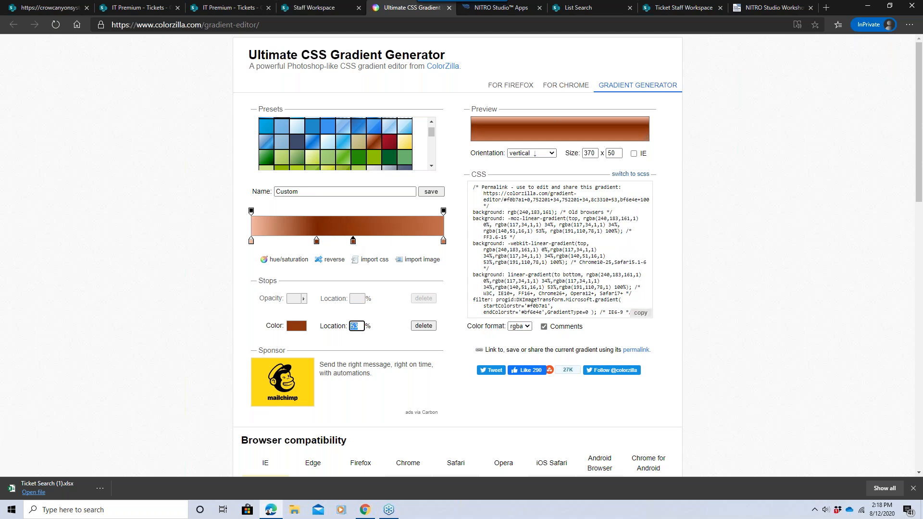
{"action": "left_click", "coordinate": [641, 312]}
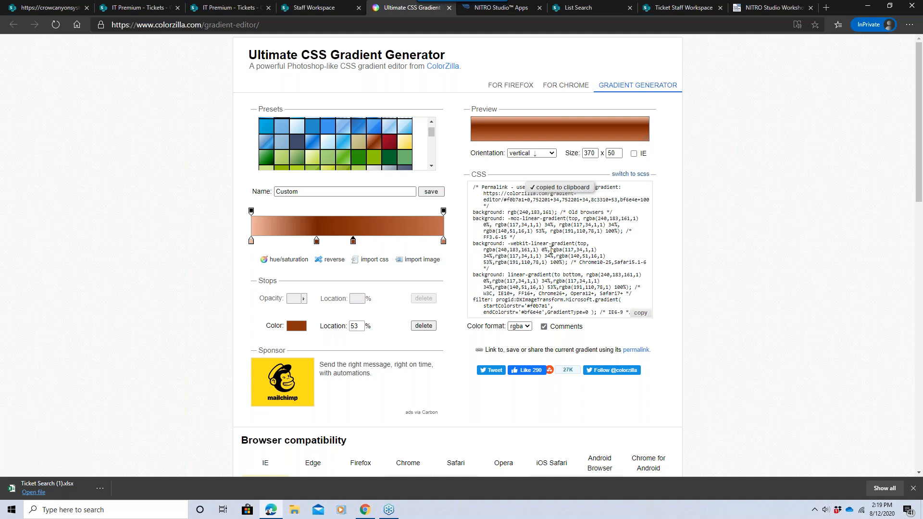
{"action": "left_click", "coordinate": [337, 8]}
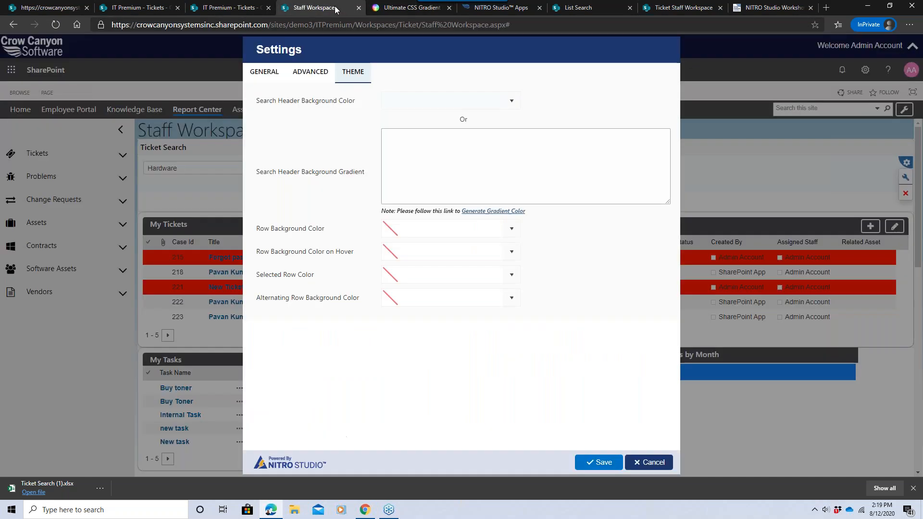
Paste the copied gradient CSS as the search header background gradient and save the settings.
{"action": "left_click", "coordinate": [427, 137]}
{"action": "key", "text": "ctrl+v"}
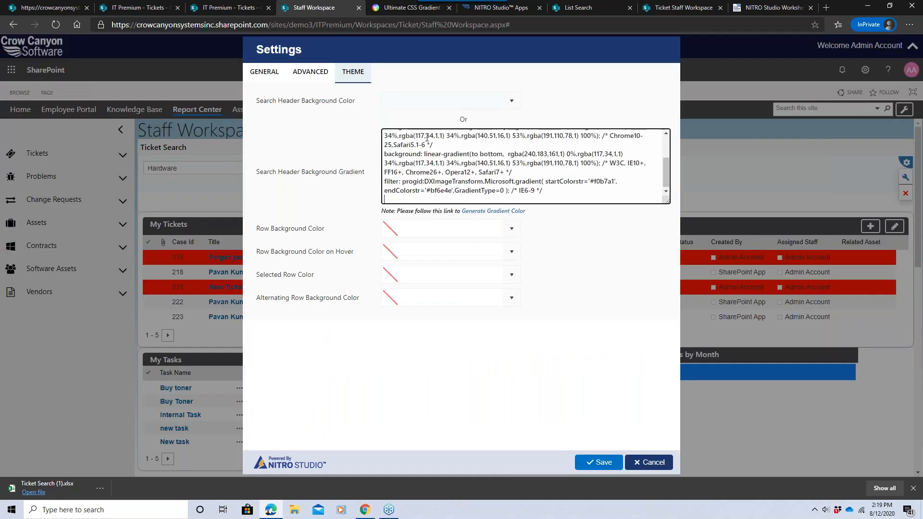
{"action": "left_click", "coordinate": [606, 464]}
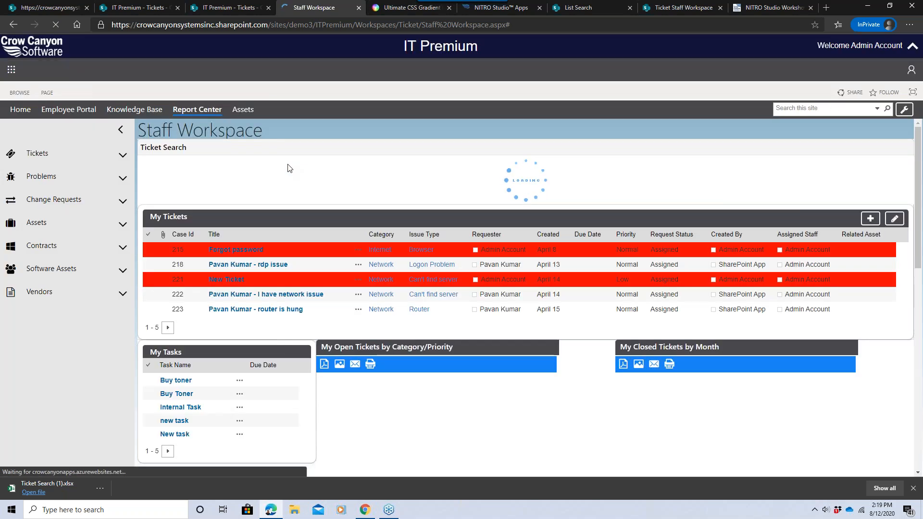
Search the Tickets list's All Items view using the Hardware Requests saved filter.
{"action": "left_click", "coordinate": [239, 169]}
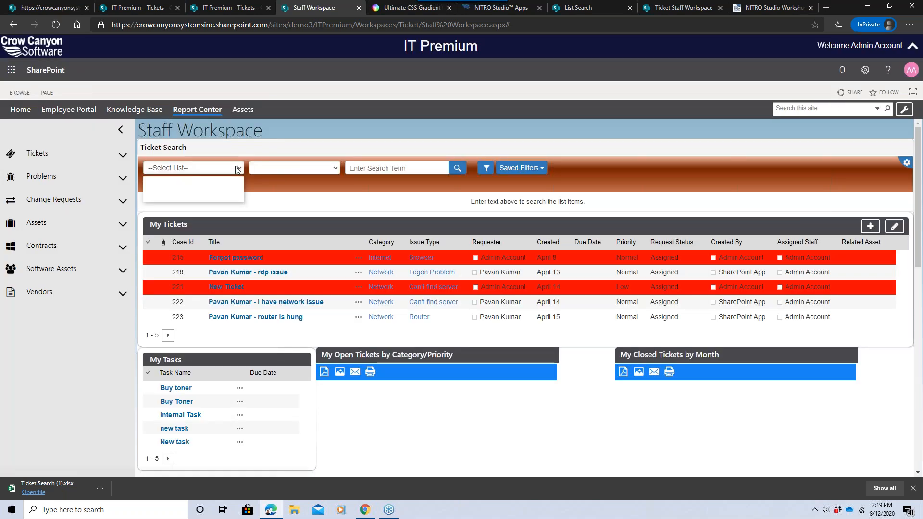
{"action": "left_click", "coordinate": [229, 197]}
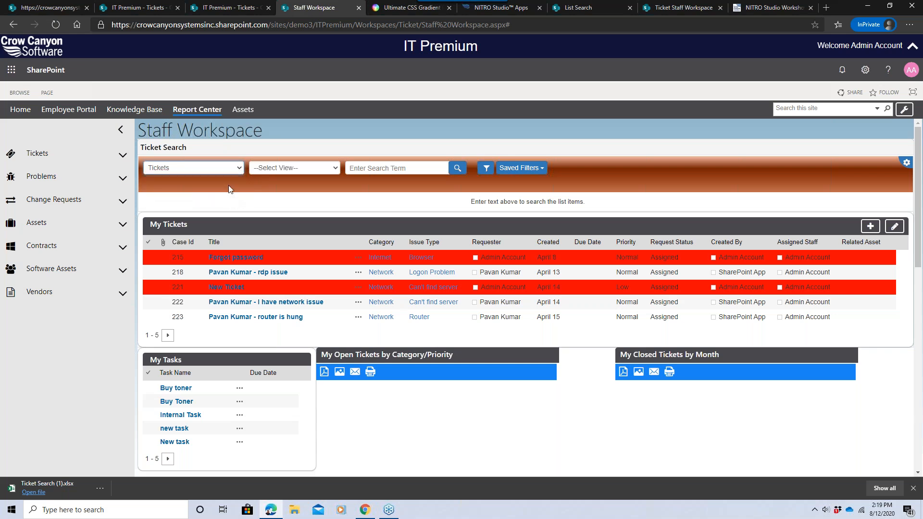
{"action": "left_click", "coordinate": [283, 169]}
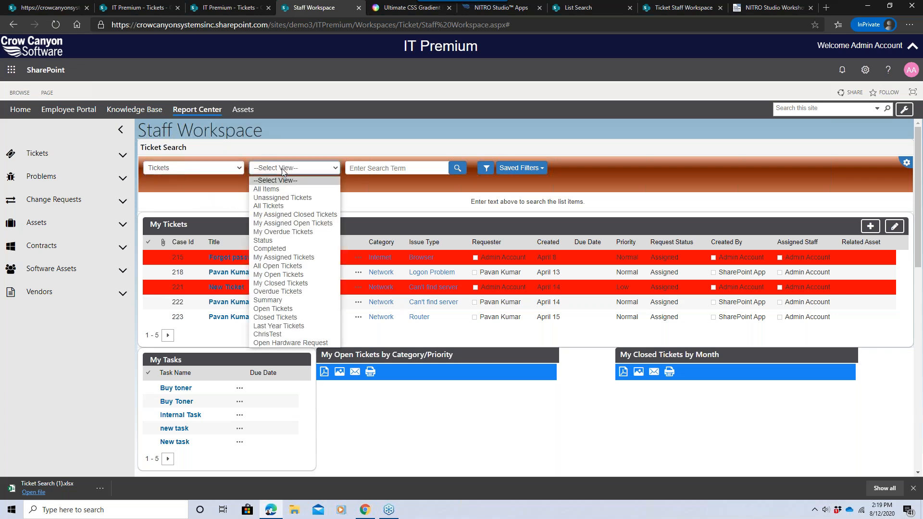
{"action": "left_click", "coordinate": [269, 189]}
{"action": "left_click", "coordinate": [298, 172]}
{"action": "left_click", "coordinate": [313, 172]}
{"action": "left_click", "coordinate": [419, 171]}
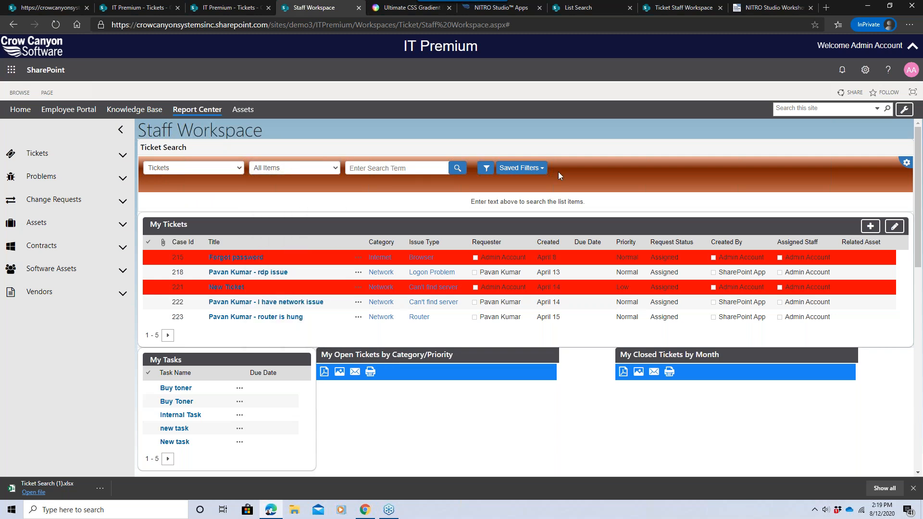
{"action": "left_click", "coordinate": [531, 171]}
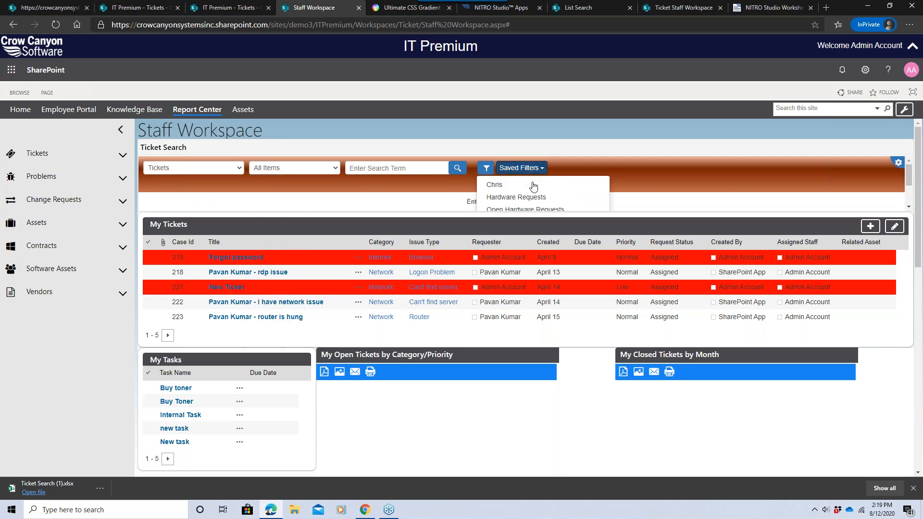
{"action": "left_click", "coordinate": [526, 197]}
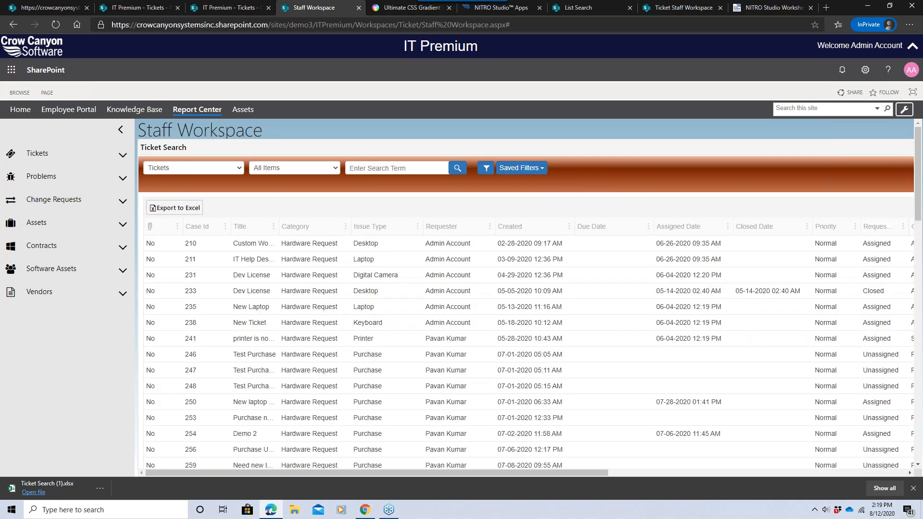
Switch the search to the Archived Tickets list with the All Items view.
{"action": "left_click", "coordinate": [197, 168]}
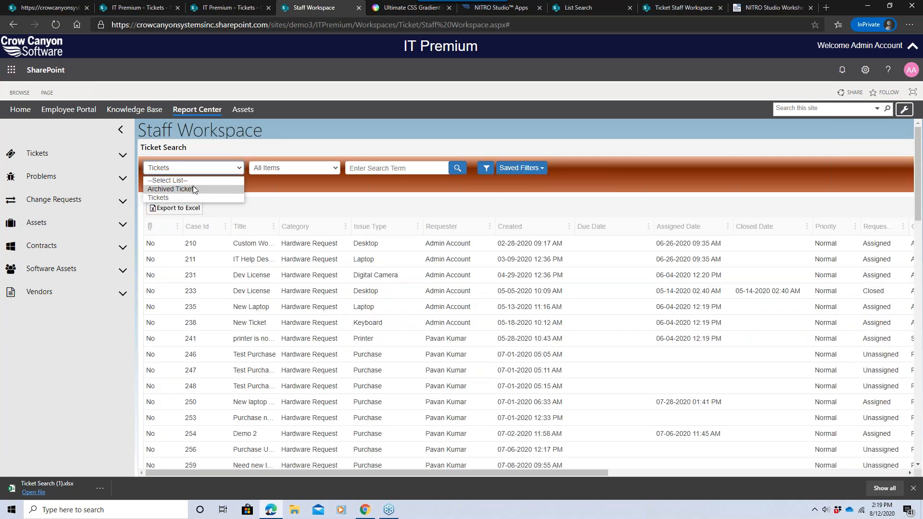
{"action": "left_click", "coordinate": [192, 186]}
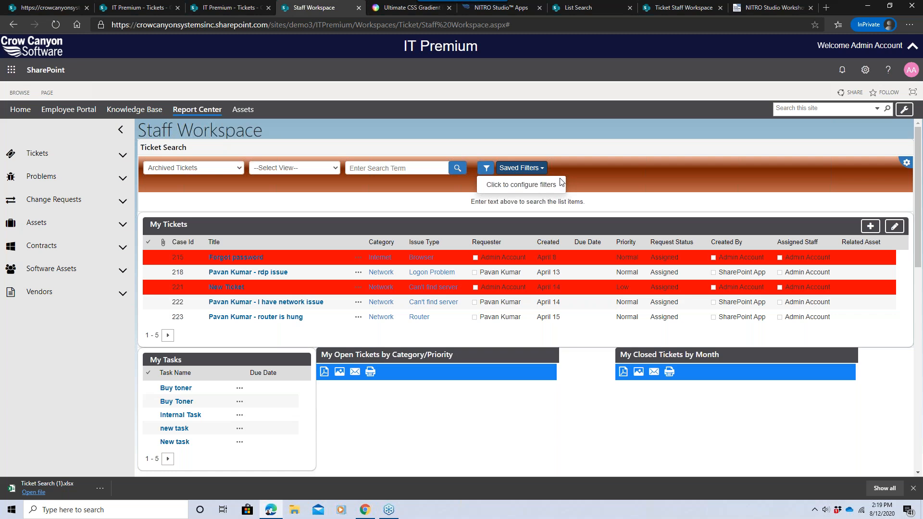
{"action": "left_click", "coordinate": [495, 186]}
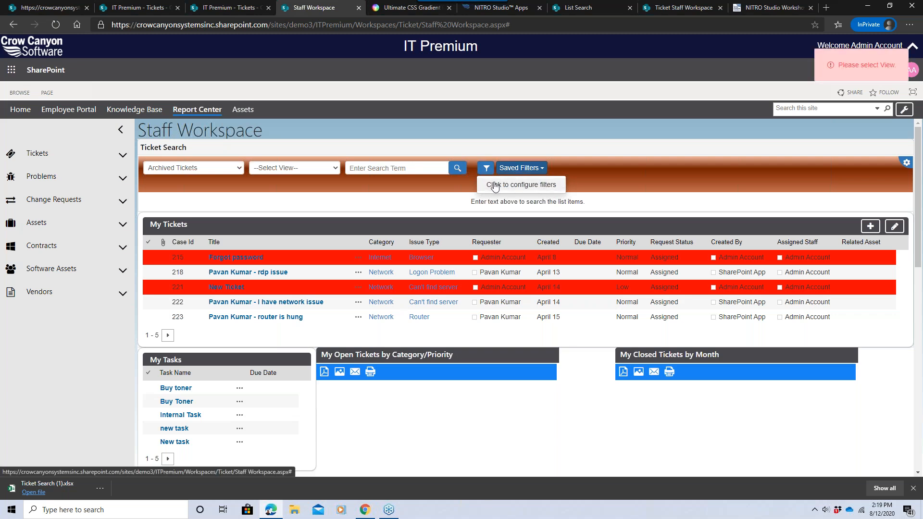
{"action": "left_click", "coordinate": [487, 174]}
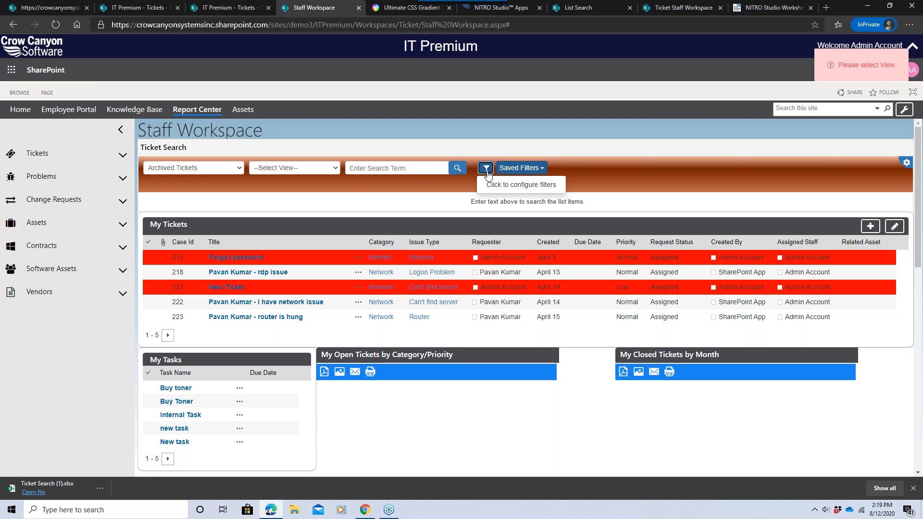
{"action": "left_click", "coordinate": [312, 168]}
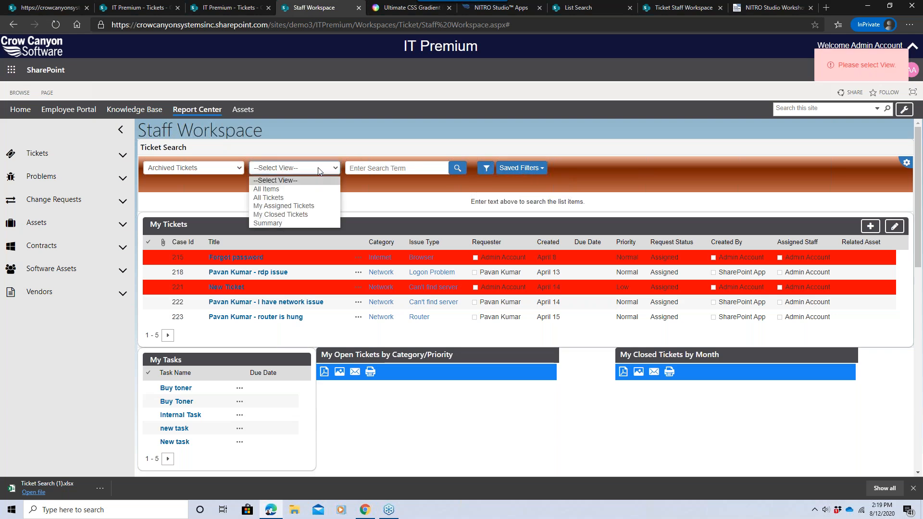
{"action": "left_click", "coordinate": [318, 188]}
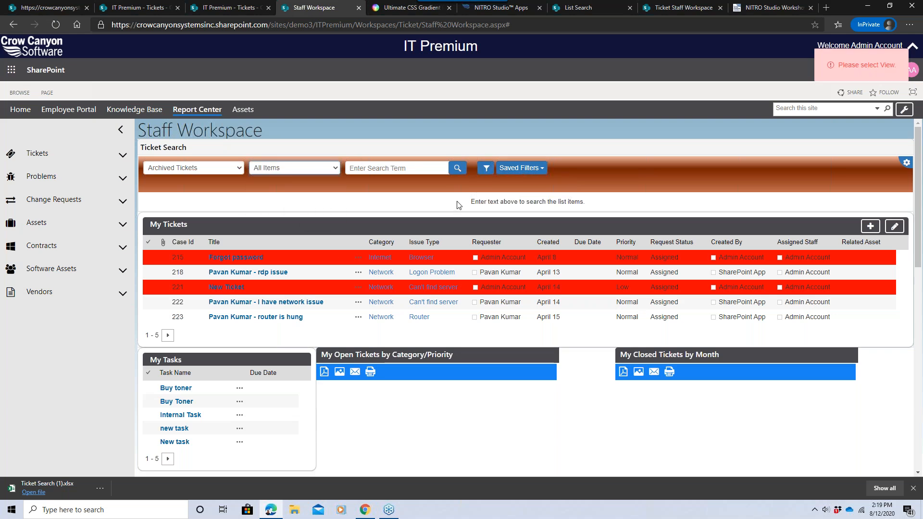
Open the Advanced Filter and add a condition where Category equals Hardware Request.
{"action": "left_click", "coordinate": [486, 168]}
{"action": "left_click", "coordinate": [407, 80]}
{"action": "left_click", "coordinate": [432, 89]}
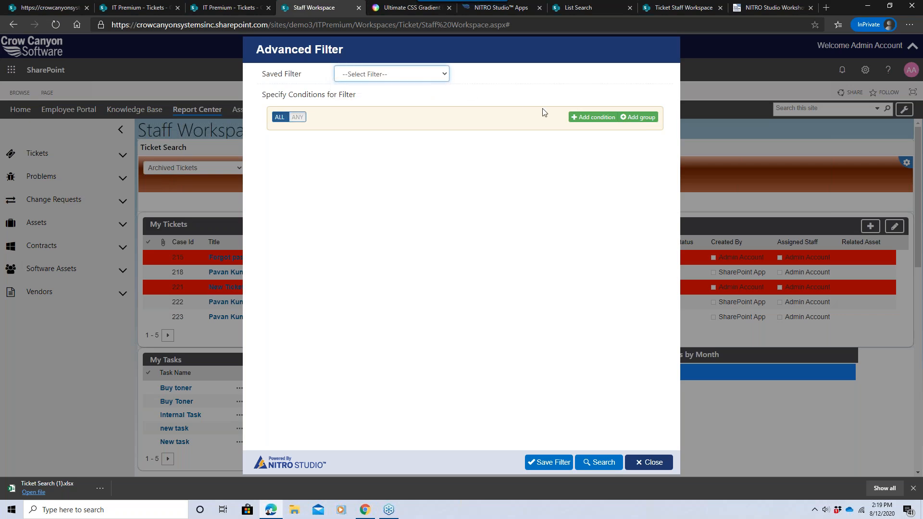
{"action": "left_click", "coordinate": [573, 118]}
{"action": "left_click", "coordinate": [326, 139]}
{"action": "scroll", "coordinate": [368, 165], "scroll_direction": "down", "scroll_amount": 3}
{"action": "left_click", "coordinate": [321, 214]}
{"action": "left_click", "coordinate": [514, 138]}
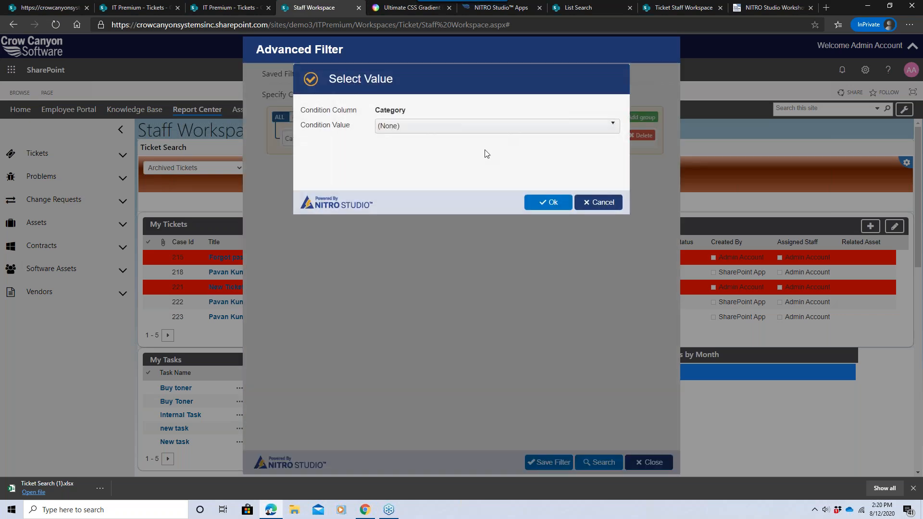
{"action": "left_click", "coordinate": [416, 133]}
{"action": "left_click", "coordinate": [409, 204]}
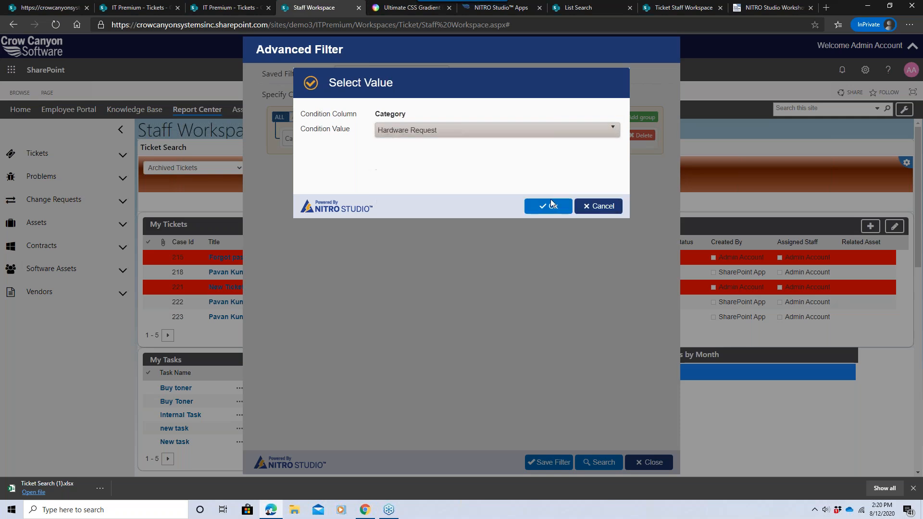
{"action": "left_click", "coordinate": [550, 202]}
Add a nested condition group and set it to match ANY of its conditions.
{"action": "left_click", "coordinate": [613, 120]}
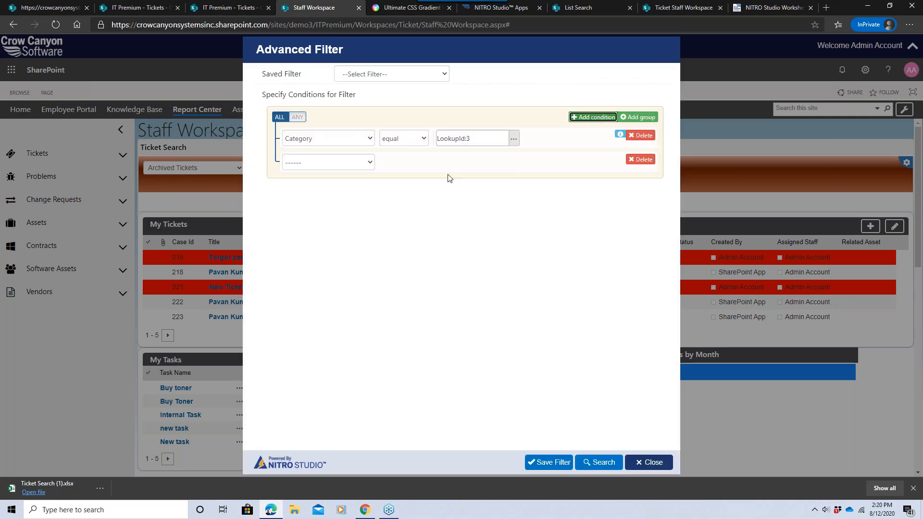
{"action": "left_click", "coordinate": [642, 159]}
{"action": "left_click", "coordinate": [639, 118]}
{"action": "left_click", "coordinate": [339, 182]}
{"action": "left_click", "coordinate": [310, 162]}
Add a condition in the group where Request Status equals Closed.
{"action": "left_click", "coordinate": [382, 185]}
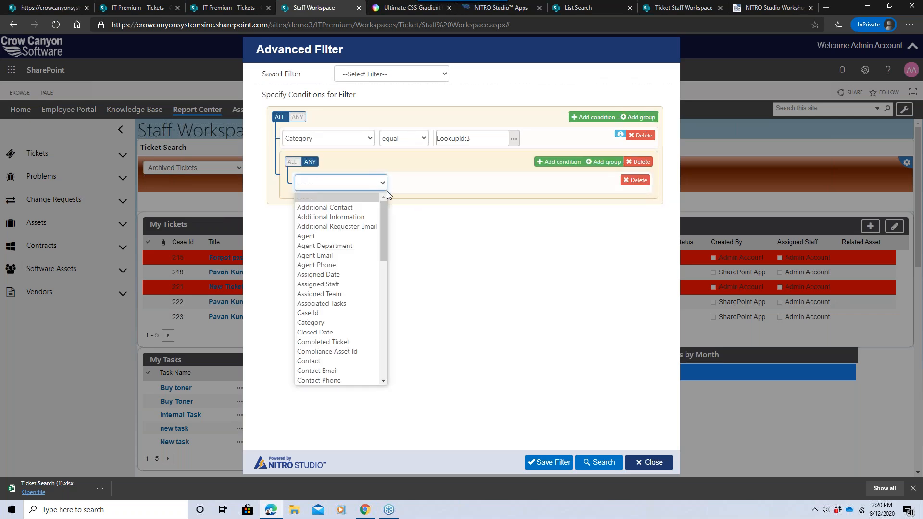
{"action": "left_click_drag", "start_coordinate": [386, 206], "coordinate": [390, 315]}
{"action": "scroll", "coordinate": [390, 315], "scroll_direction": "down", "scroll_amount": 2}
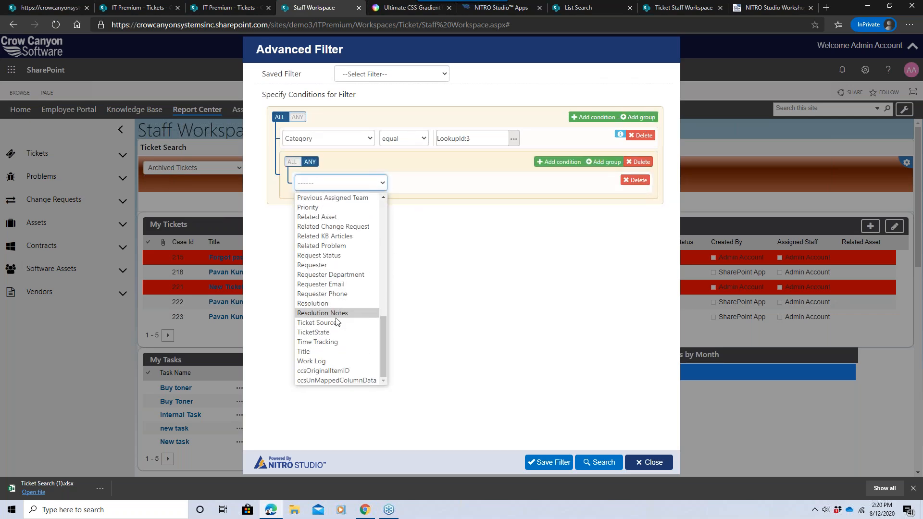
{"action": "left_click", "coordinate": [336, 256]}
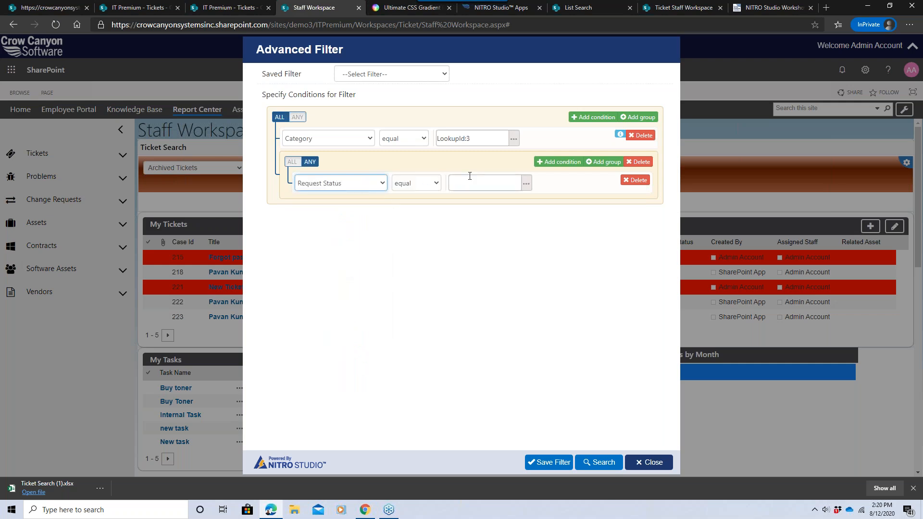
{"action": "left_click", "coordinate": [484, 183]}
{"action": "left_click", "coordinate": [443, 135]}
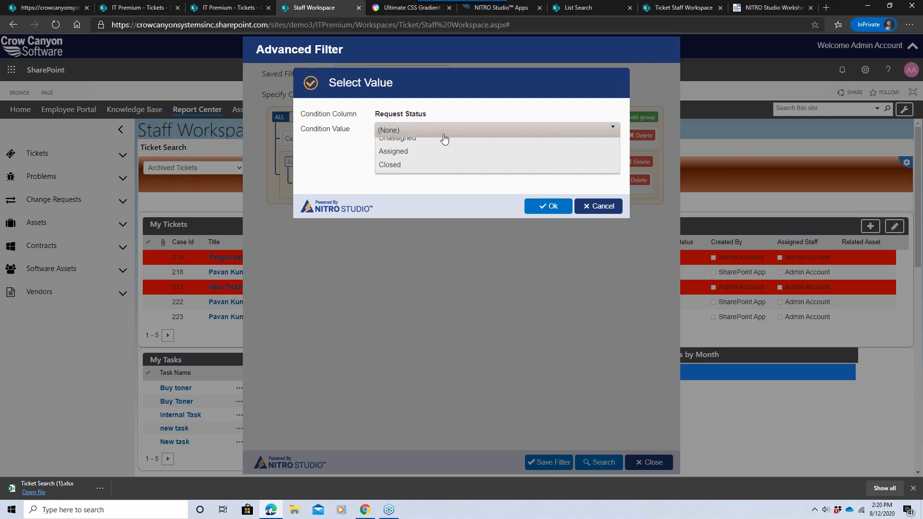
{"action": "left_click", "coordinate": [397, 207]}
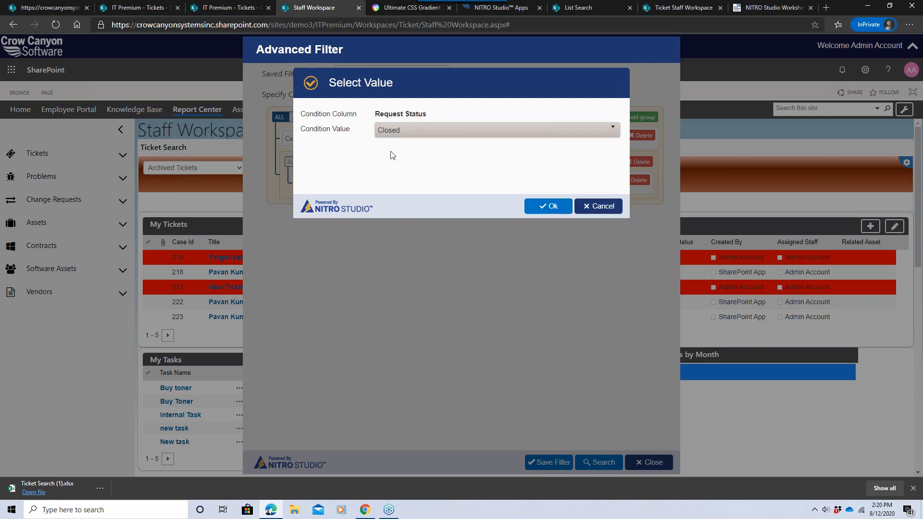
{"action": "left_click", "coordinate": [532, 207]}
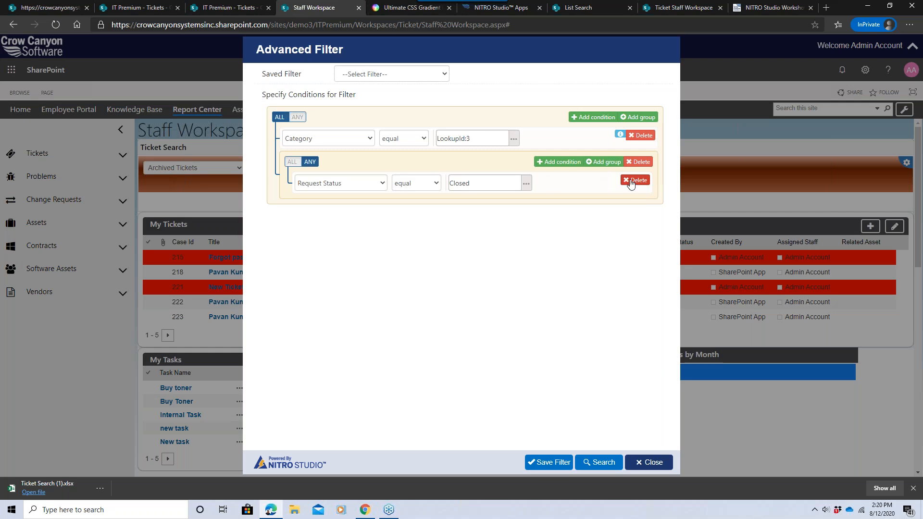
Change the group's condition to Assigned Staff equal to a staff member's name.
{"action": "left_click", "coordinate": [346, 184]}
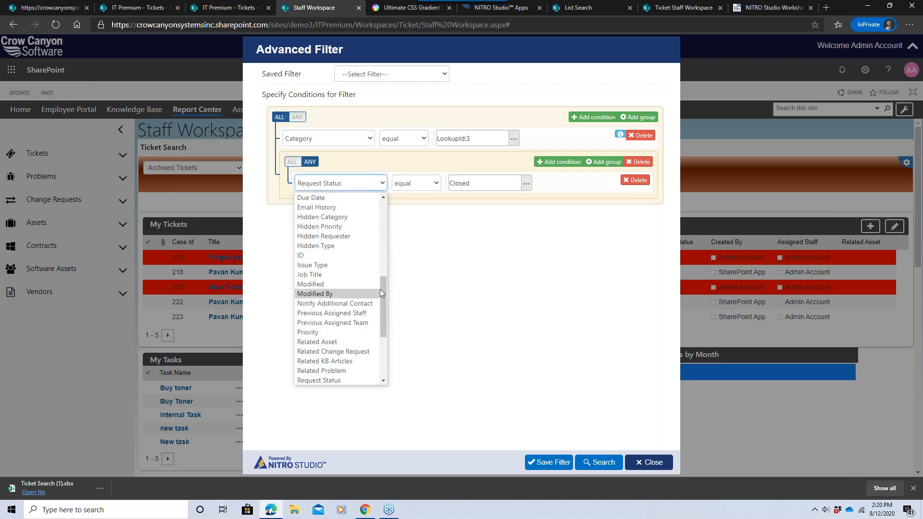
{"action": "left_click_drag", "start_coordinate": [380, 289], "coordinate": [378, 235]}
{"action": "scroll", "coordinate": [355, 245], "scroll_direction": "up", "scroll_amount": 2}
{"action": "left_click", "coordinate": [370, 241]}
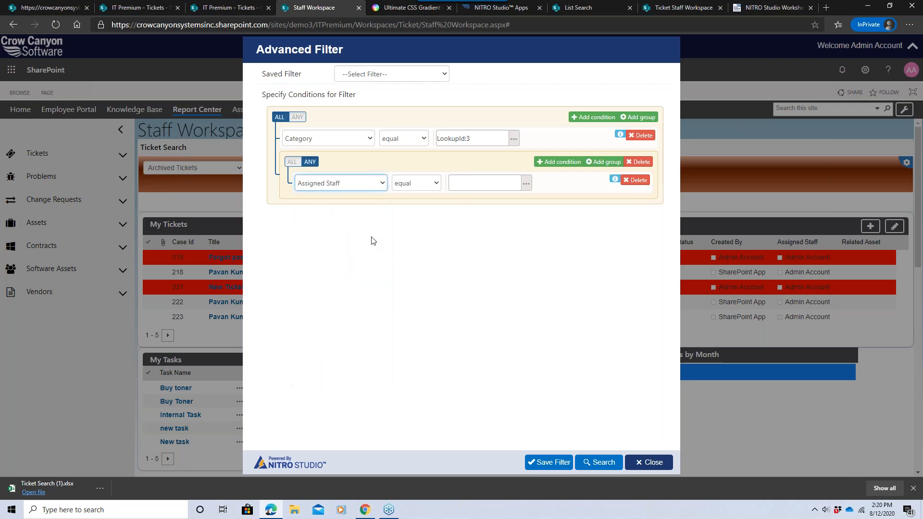
{"action": "left_click", "coordinate": [477, 184]}
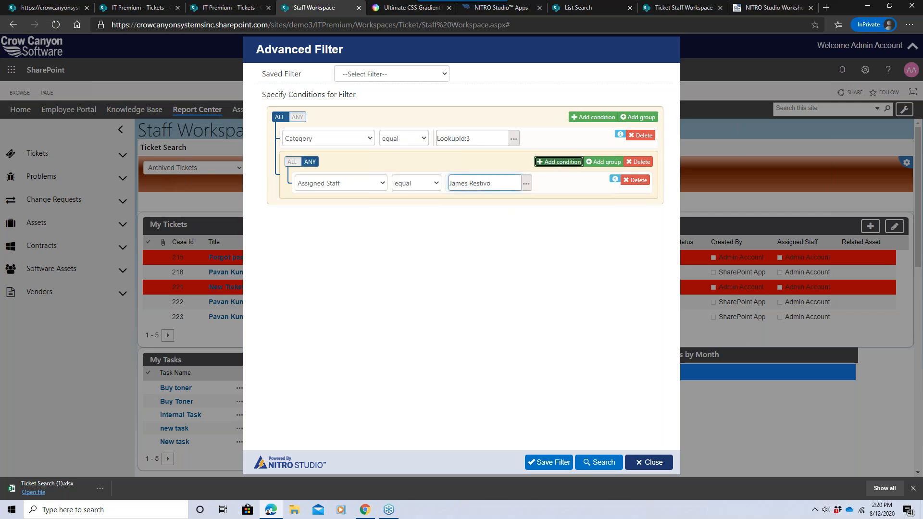
Add a second Assigned Staff condition to the group with another staff member's name and run the search.
{"action": "left_click", "coordinate": [560, 161]}
{"action": "left_click", "coordinate": [333, 211]}
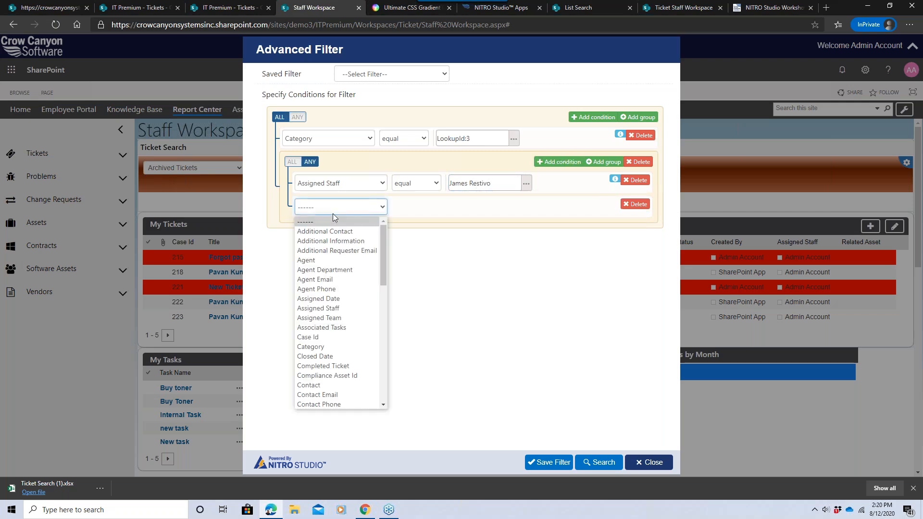
{"action": "left_click", "coordinate": [337, 308]}
{"action": "left_click", "coordinate": [484, 207]}
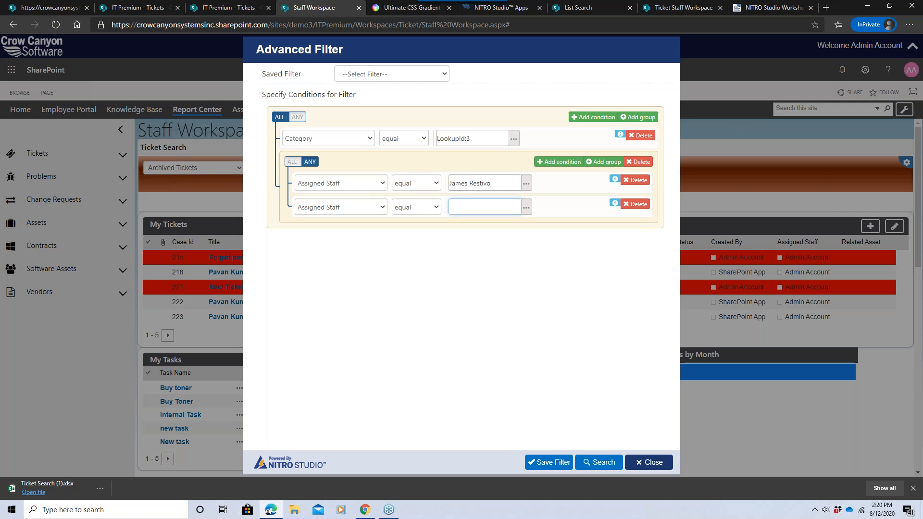
{"action": "left_click", "coordinate": [613, 465]}
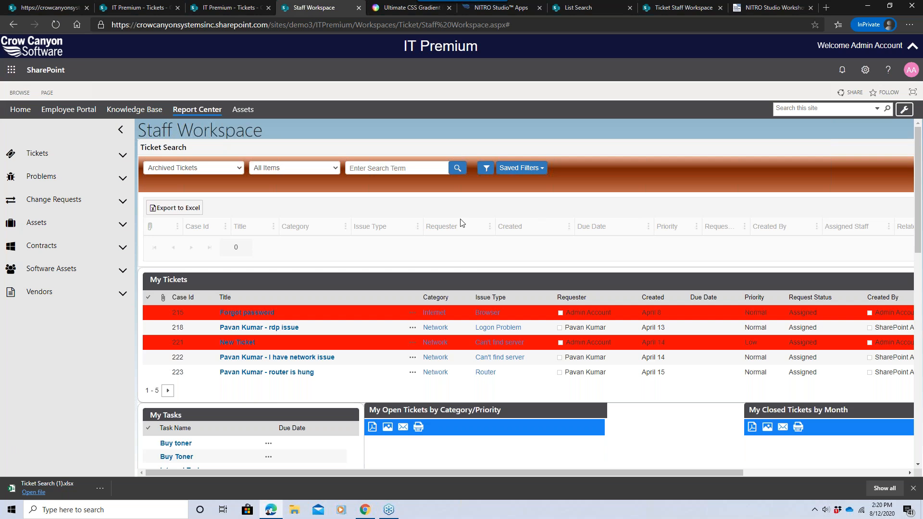
Switch to the NITRO Studio Apps tab and open the List Search app.
{"action": "left_click", "coordinate": [503, 170]}
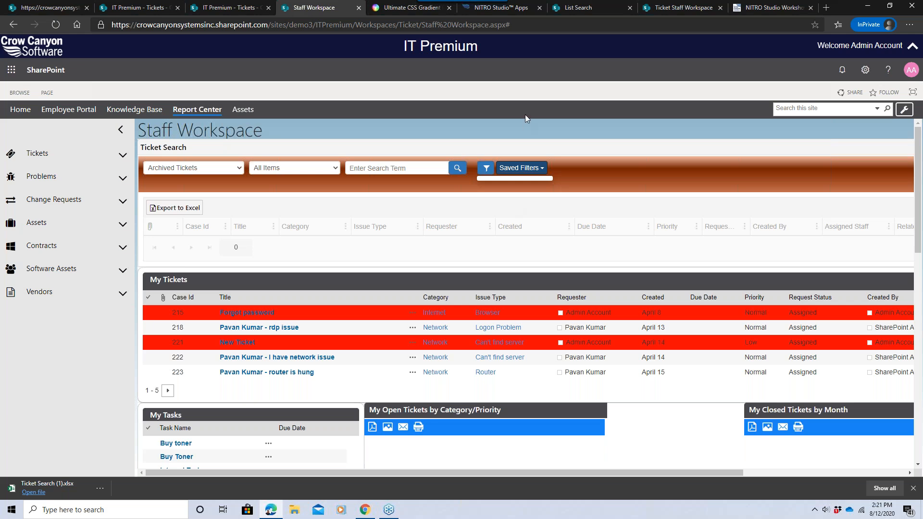
{"action": "left_click", "coordinate": [525, 8]}
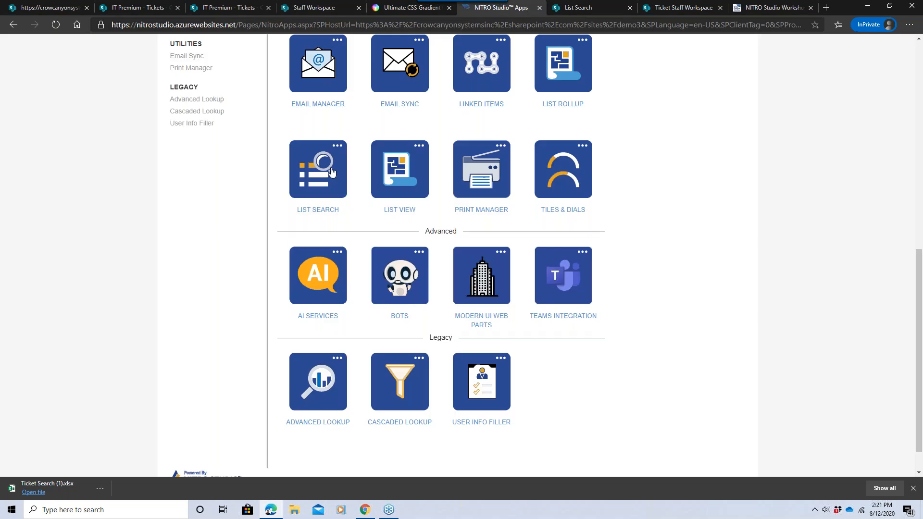
{"action": "scroll", "coordinate": [912, 268], "scroll_direction": "up", "scroll_amount": 2}
{"action": "scroll", "coordinate": [912, 269], "scroll_direction": "up", "scroll_amount": 8}
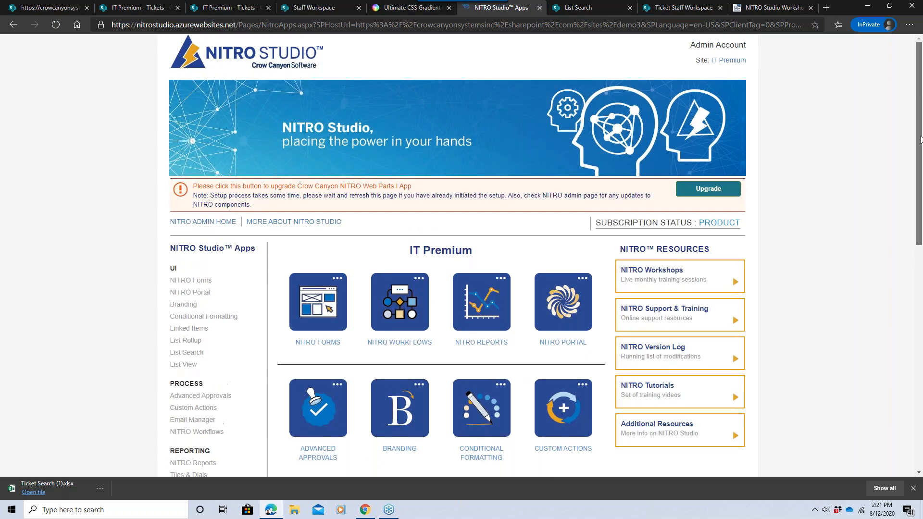
{"action": "scroll", "coordinate": [921, 154], "scroll_direction": "down", "scroll_amount": 6}
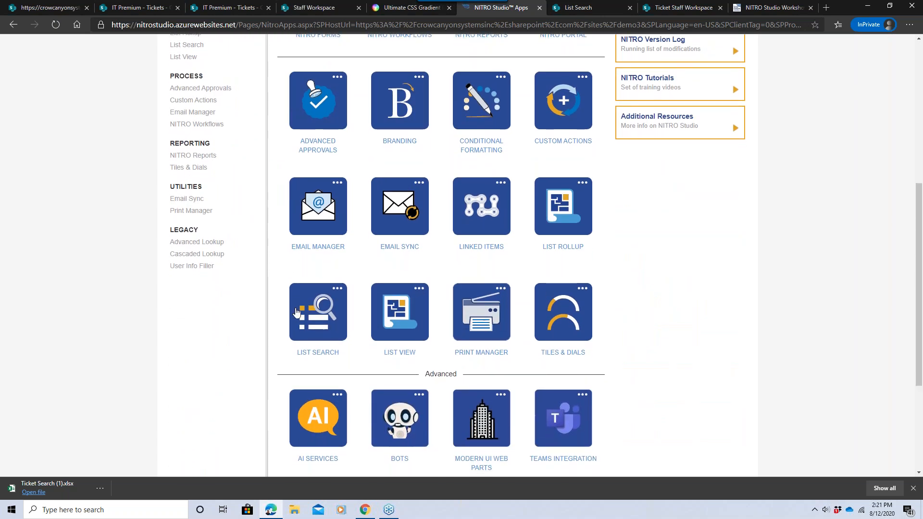
{"action": "left_click", "coordinate": [310, 312]}
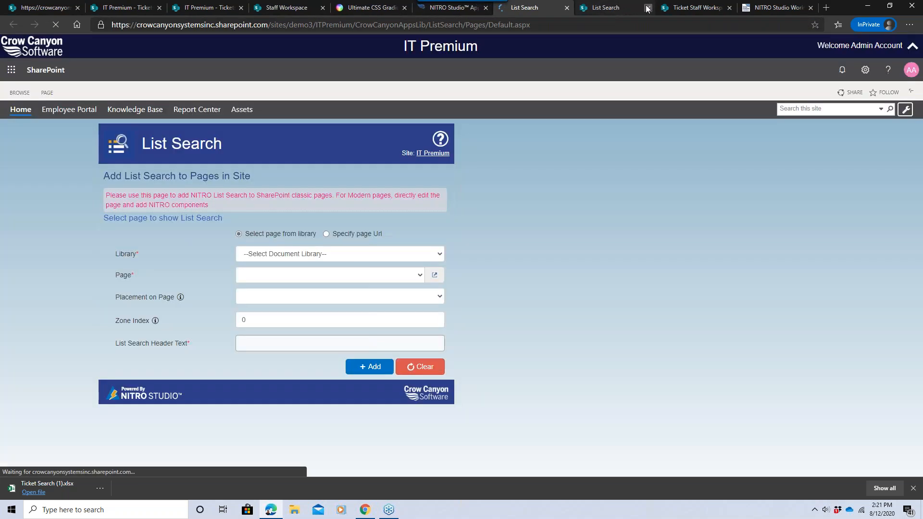
Examine the Staff Workspace page's address to identify its library and page name.
{"action": "left_click", "coordinate": [648, 8]}
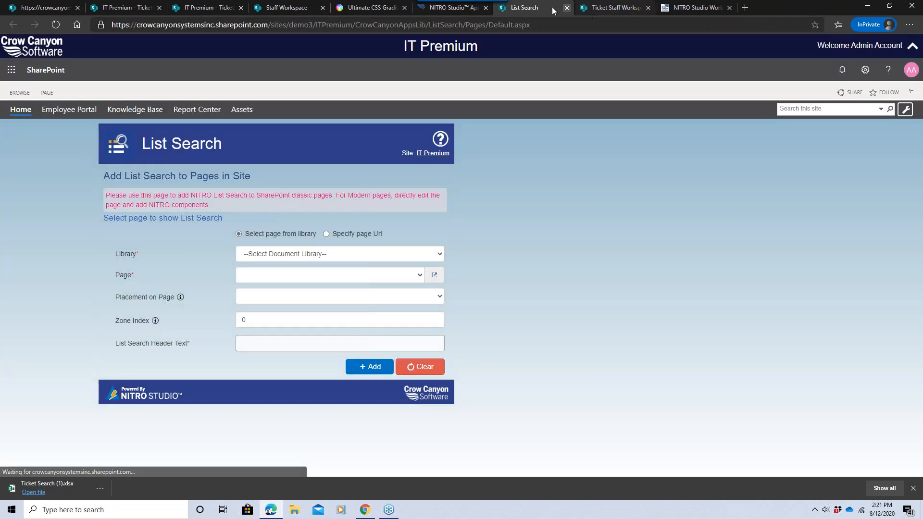
{"action": "left_click", "coordinate": [301, 255]}
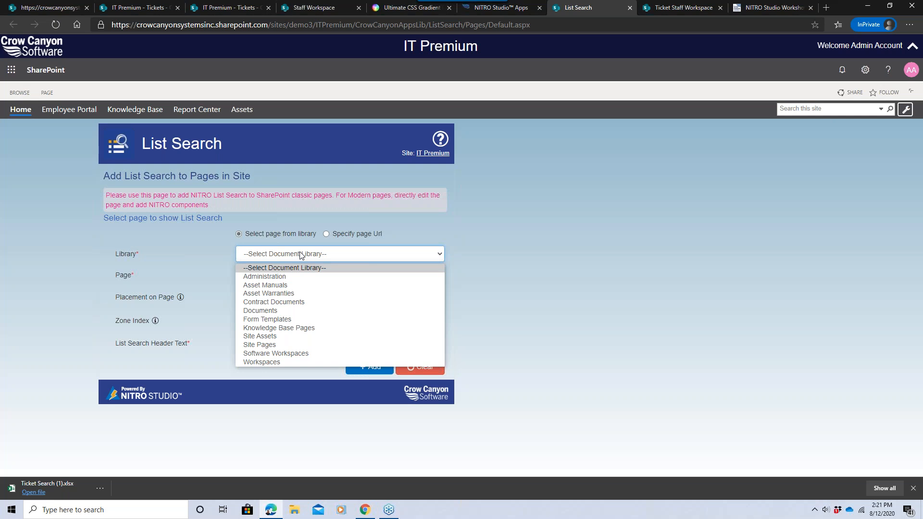
{"action": "left_click", "coordinate": [314, 8]}
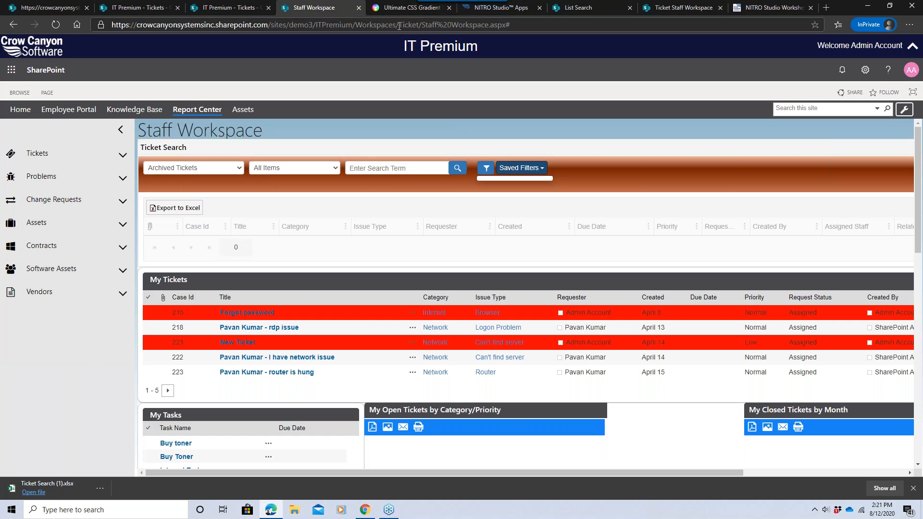
{"action": "left_click_drag", "start_coordinate": [355, 25], "coordinate": [432, 24]}
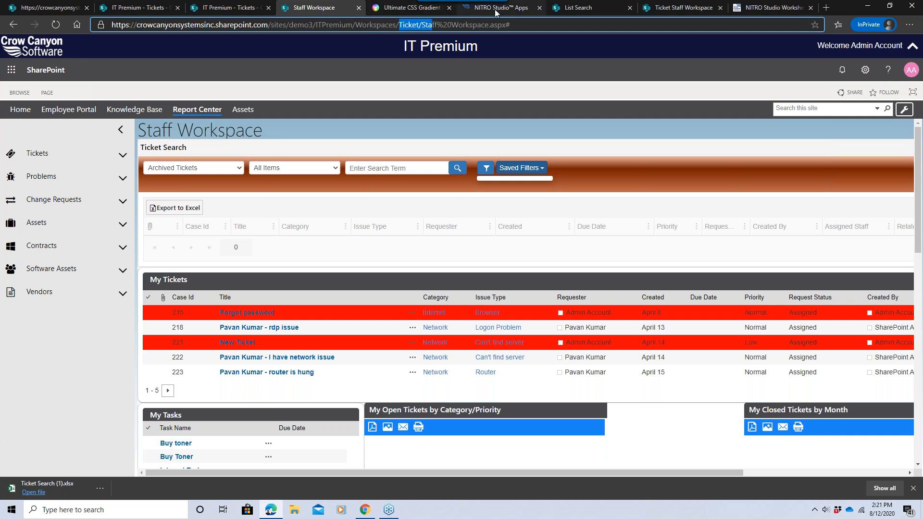
{"action": "left_click", "coordinate": [604, 11]}
Select the Workspaces library and the Staff Workspace page as the target for the List Search.
{"action": "left_click", "coordinate": [336, 253]}
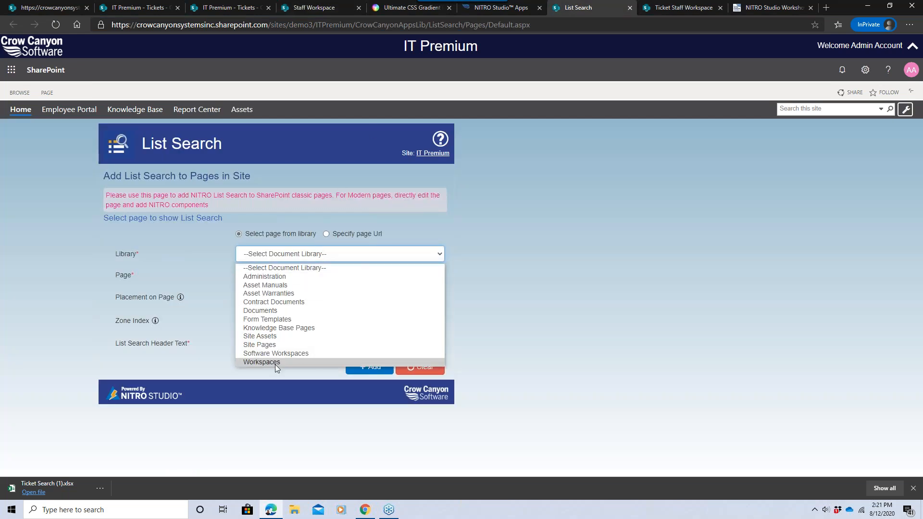
{"action": "left_click", "coordinate": [275, 363]}
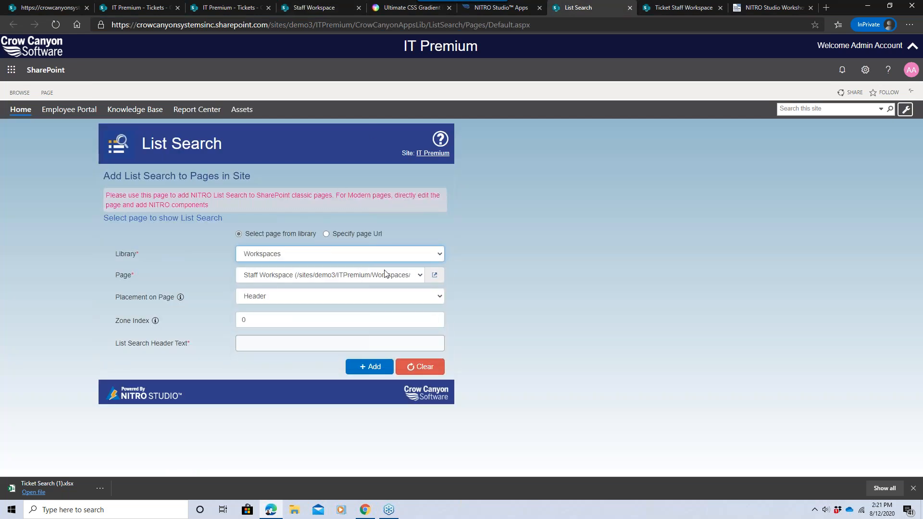
{"action": "left_click", "coordinate": [420, 276]}
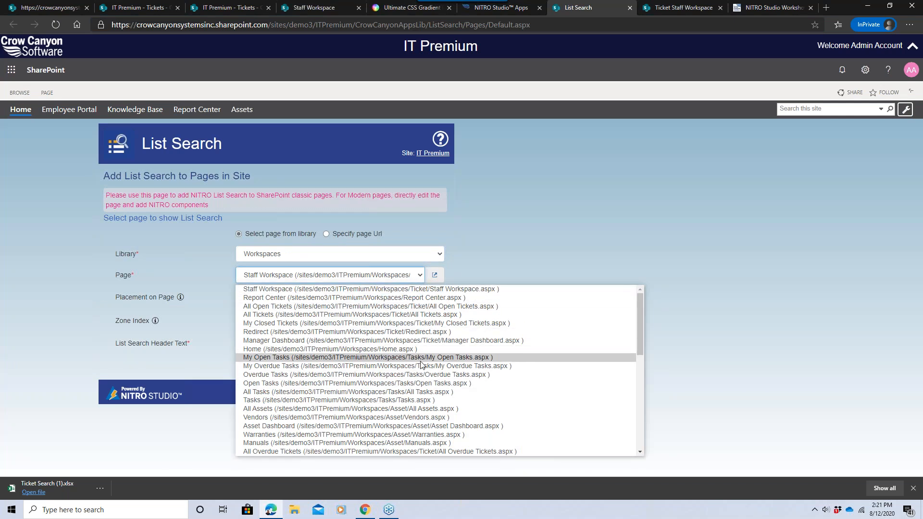
{"action": "mouse_move", "coordinate": [638, 322]}
{"action": "left_mouse_down"}
{"action": "mouse_move", "coordinate": [651, 433]}
{"action": "mouse_move", "coordinate": [655, 342]}
{"action": "mouse_move", "coordinate": [647, 314]}
{"action": "left_mouse_up"}
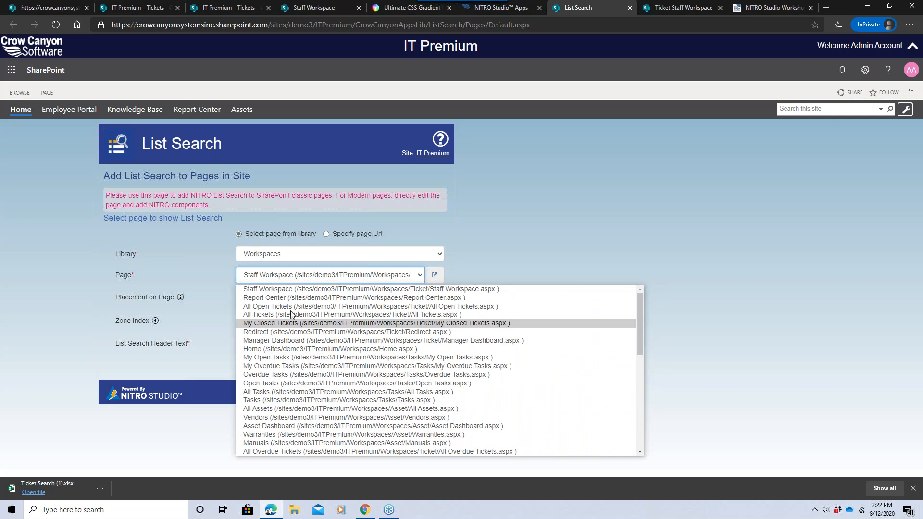
{"action": "left_click", "coordinate": [278, 290]}
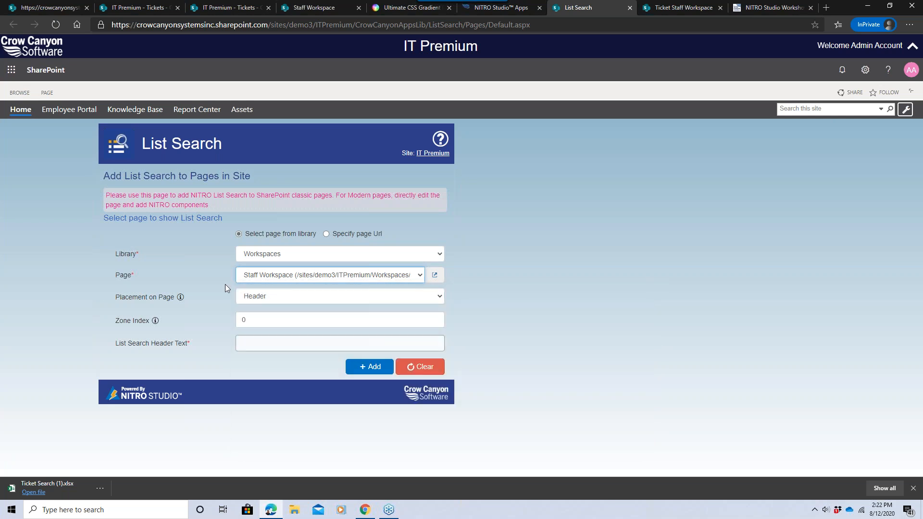
Set the List Search placement on the page to Header.
{"action": "left_click", "coordinate": [251, 298]}
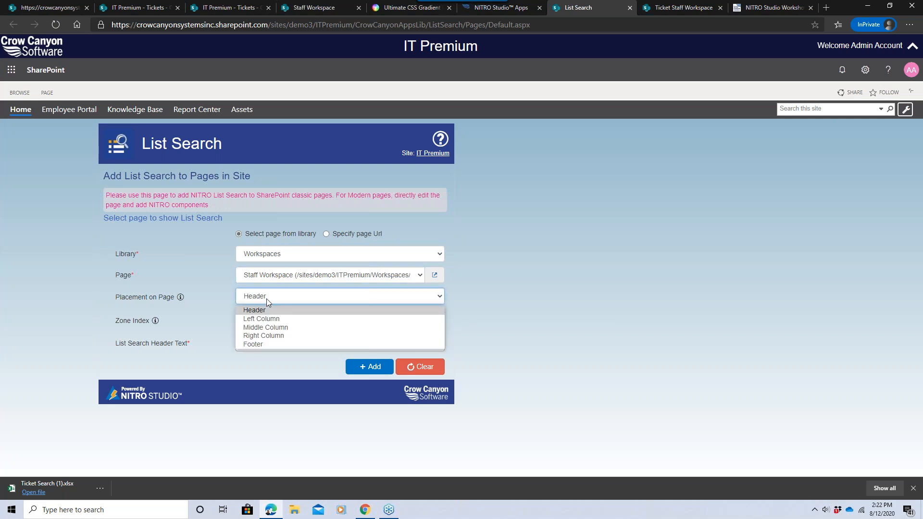
{"action": "left_click", "coordinate": [267, 299]}
{"action": "left_click", "coordinate": [266, 298]}
{"action": "left_click", "coordinate": [272, 298]}
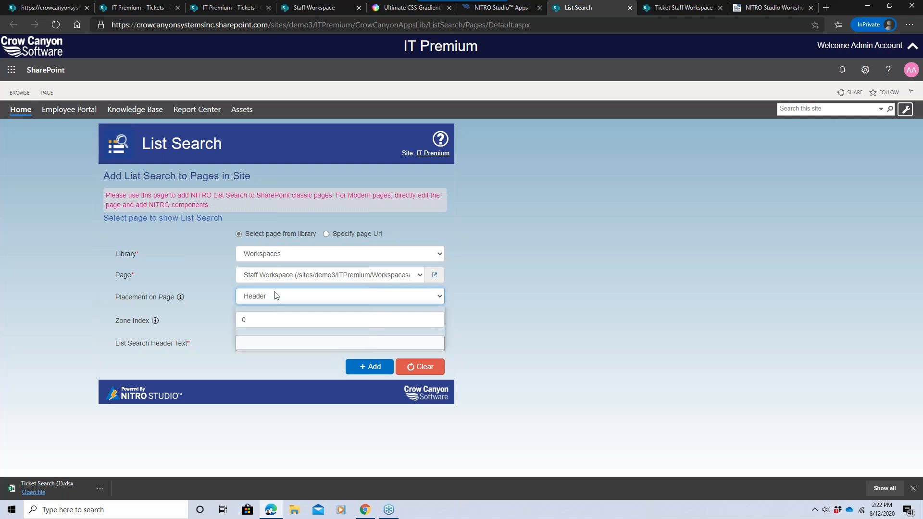
{"action": "left_click", "coordinate": [273, 295]}
{"action": "left_click", "coordinate": [272, 309]}
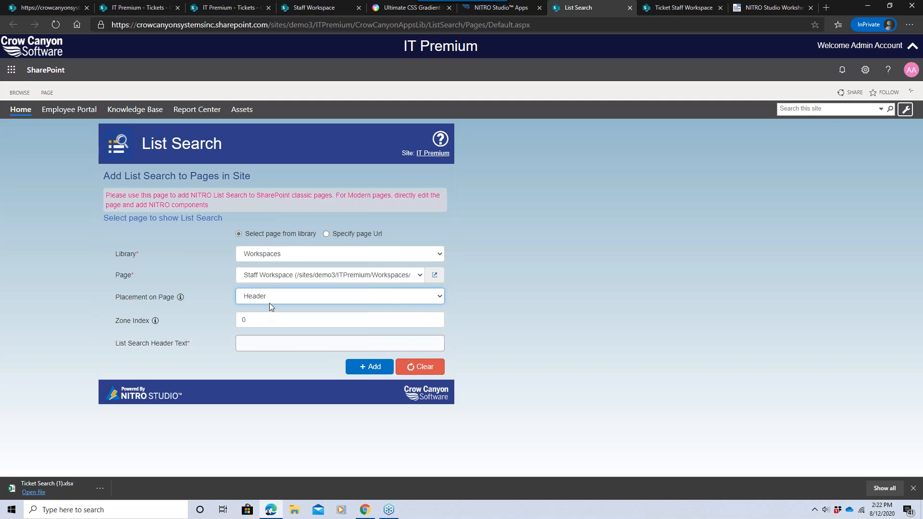
Set the List Search header text to Ticket Search 2 and add it to the page.
{"action": "left_click", "coordinate": [258, 345]}
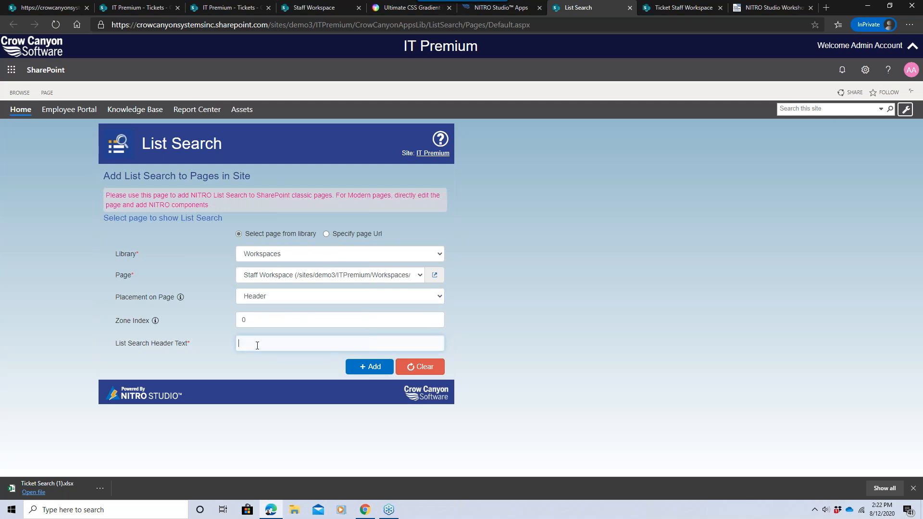
{"action": "type", "text": "Ticket Search 3"}
{"action": "left_click", "coordinate": [357, 366]}
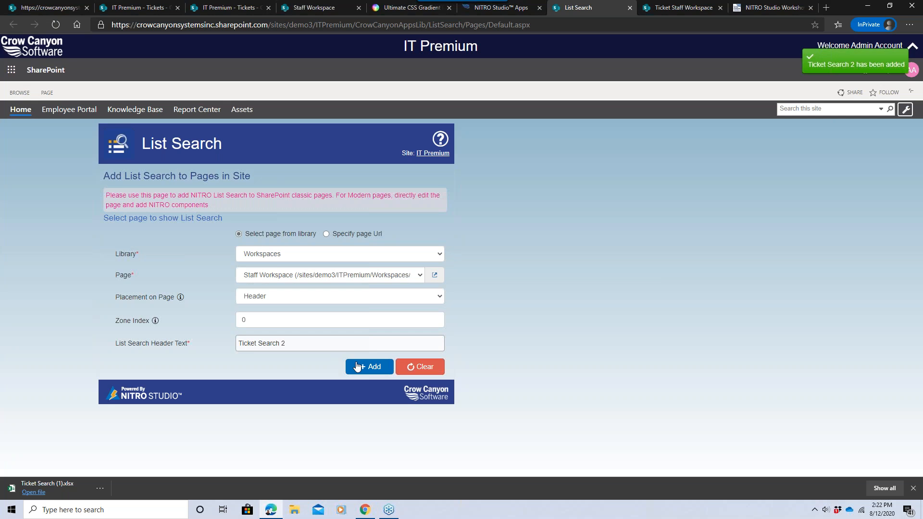
Reload the Staff Workspace page and open the Ticket Search 2 web part's settings.
{"action": "left_click", "coordinate": [319, 8]}
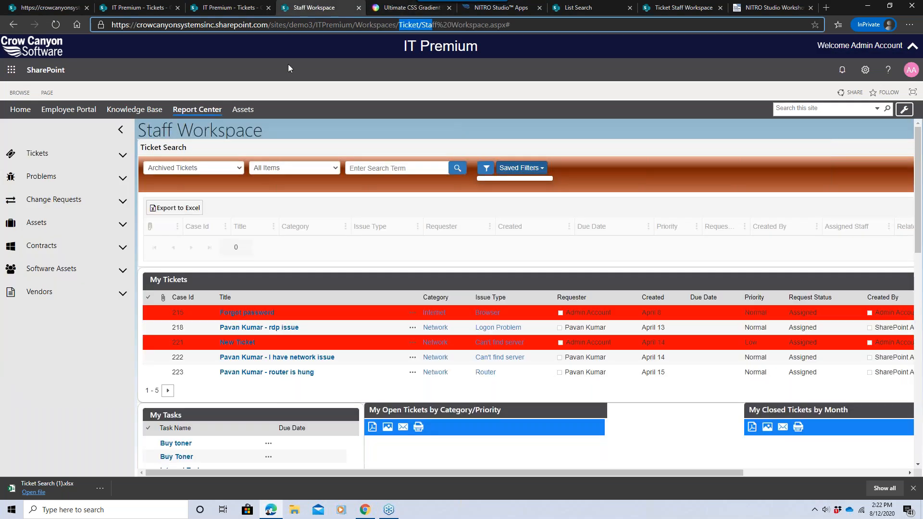
{"action": "left_click", "coordinate": [57, 27]}
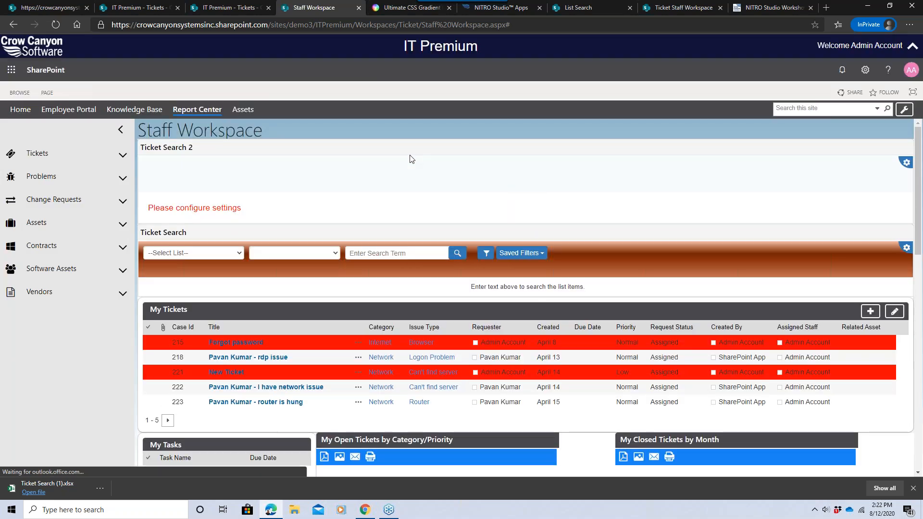
{"action": "left_click", "coordinate": [906, 164]}
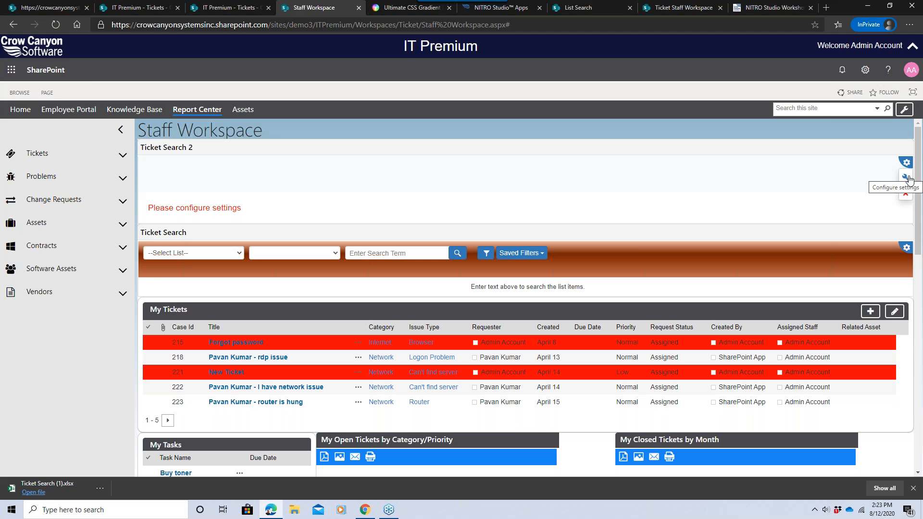
{"action": "left_click", "coordinate": [906, 177]}
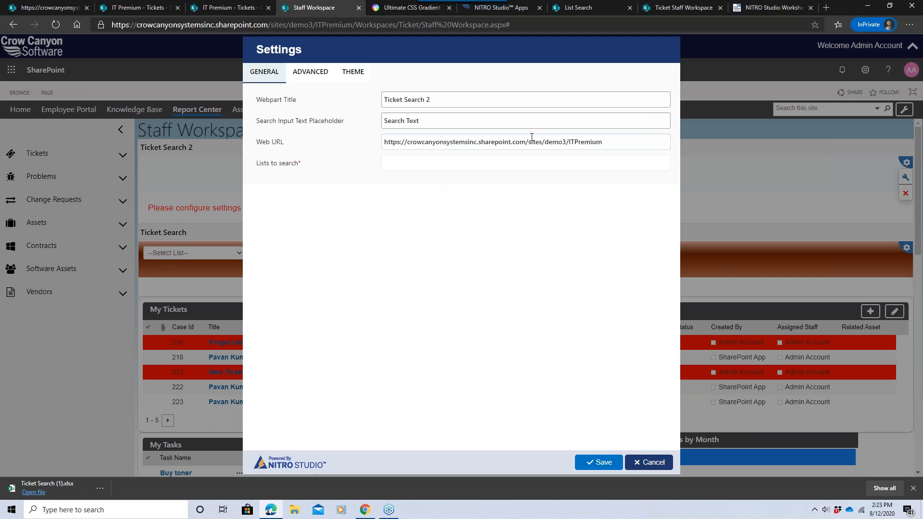
Choose Tickets as the list to search in the web part settings.
{"action": "left_click", "coordinate": [442, 164]}
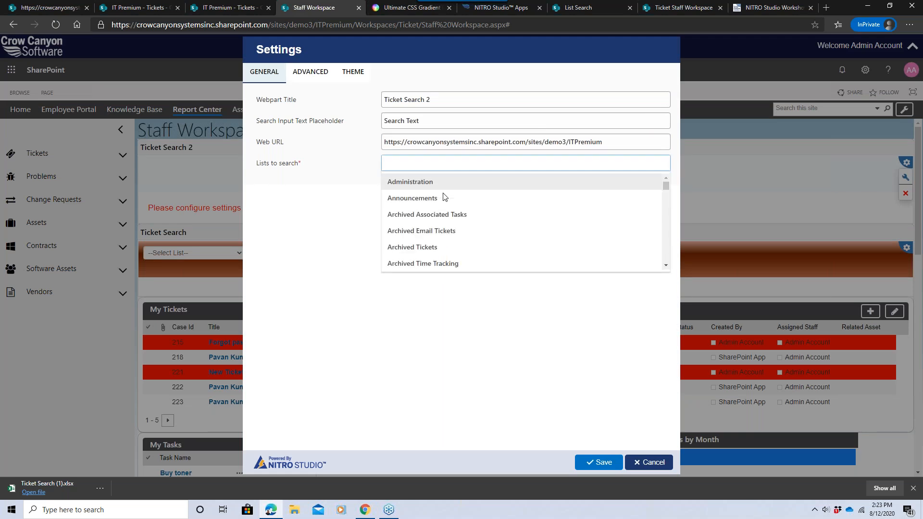
{"action": "type", "text": "tick"}
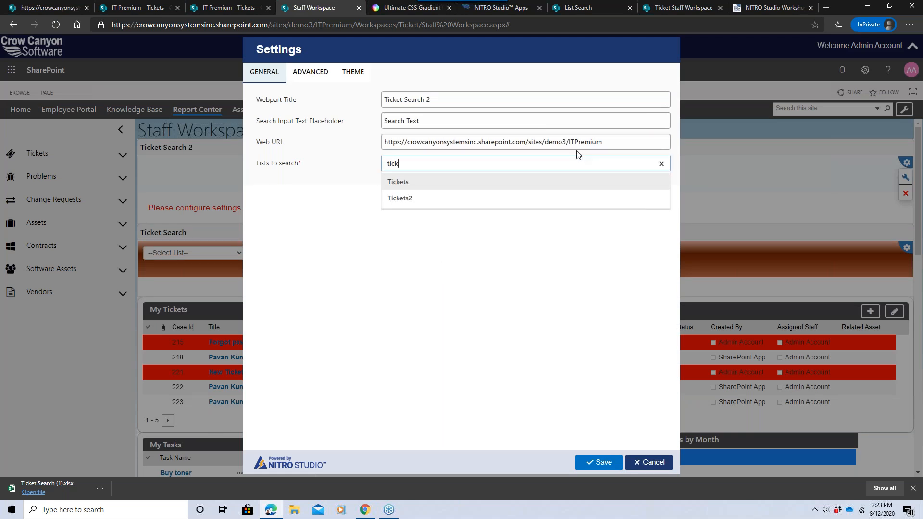
{"action": "left_click", "coordinate": [527, 177]}
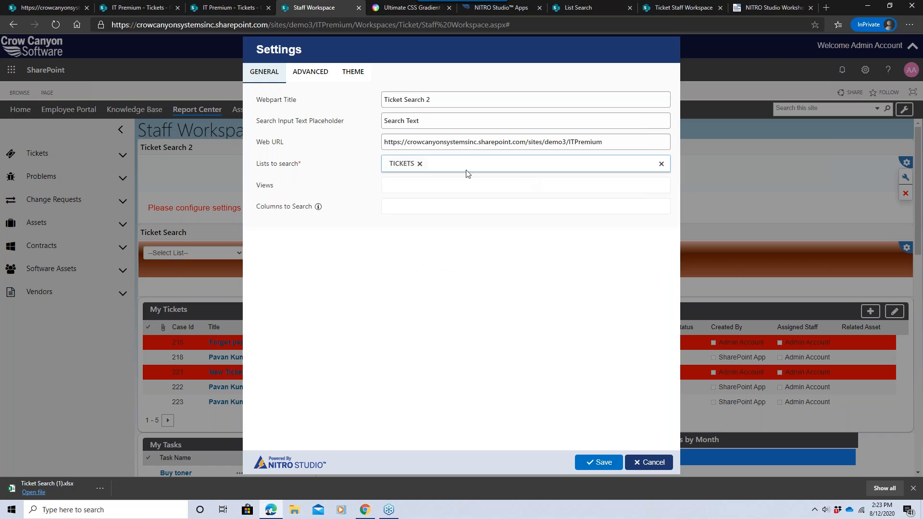
{"action": "left_click", "coordinate": [406, 192]}
{"action": "left_click", "coordinate": [352, 196]}
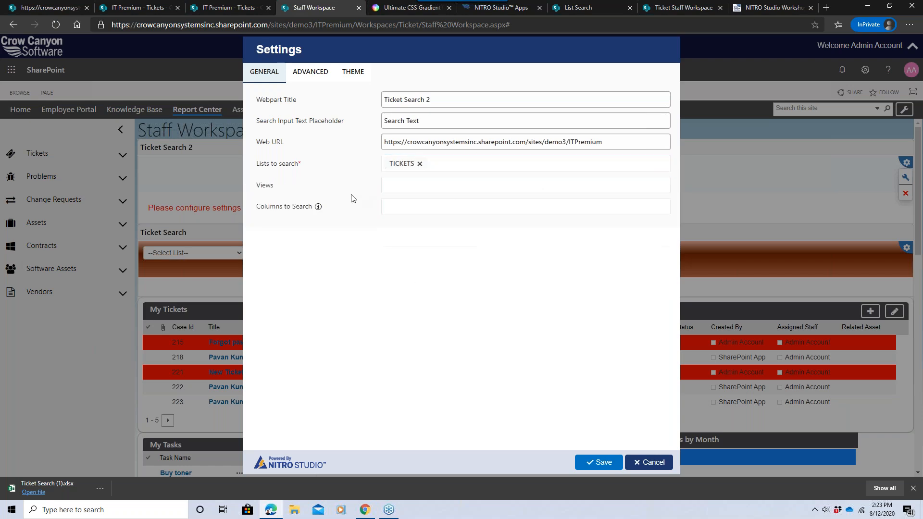
Browse the column options and the Advanced and Theme tabs, then cancel the settings dialog.
{"action": "left_click", "coordinate": [403, 209]}
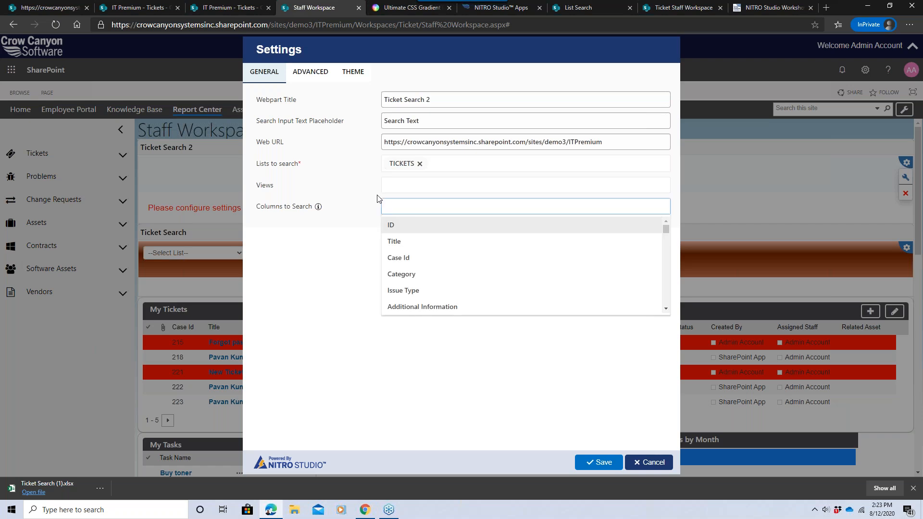
{"action": "left_click", "coordinate": [374, 207]}
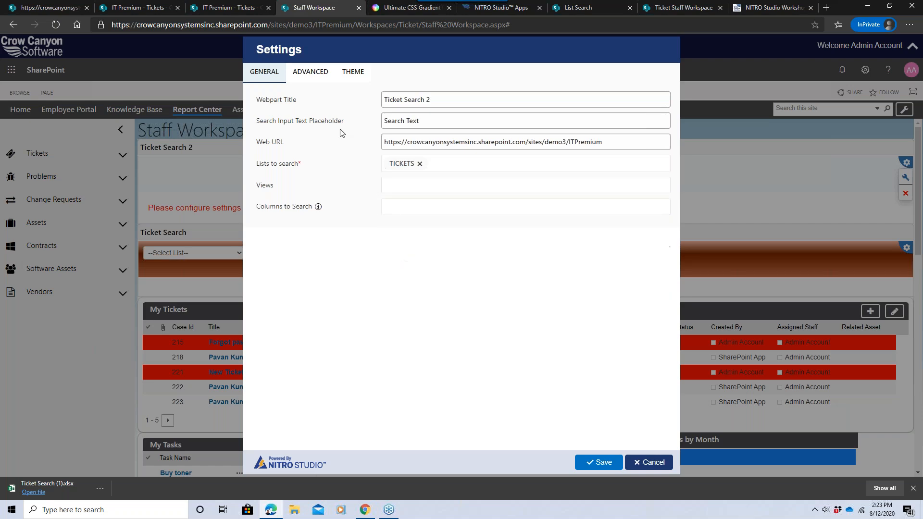
{"action": "left_click", "coordinate": [317, 77]}
{"action": "left_click", "coordinate": [343, 78]}
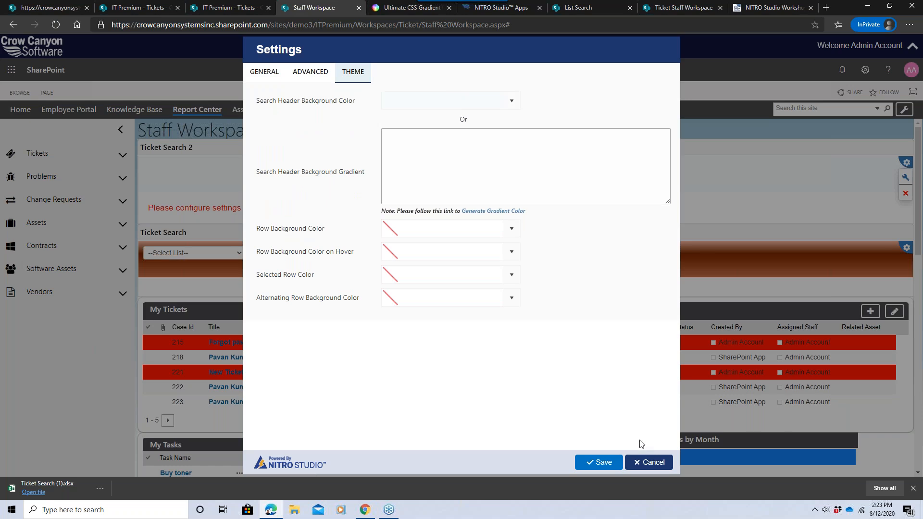
{"action": "left_click", "coordinate": [649, 462]}
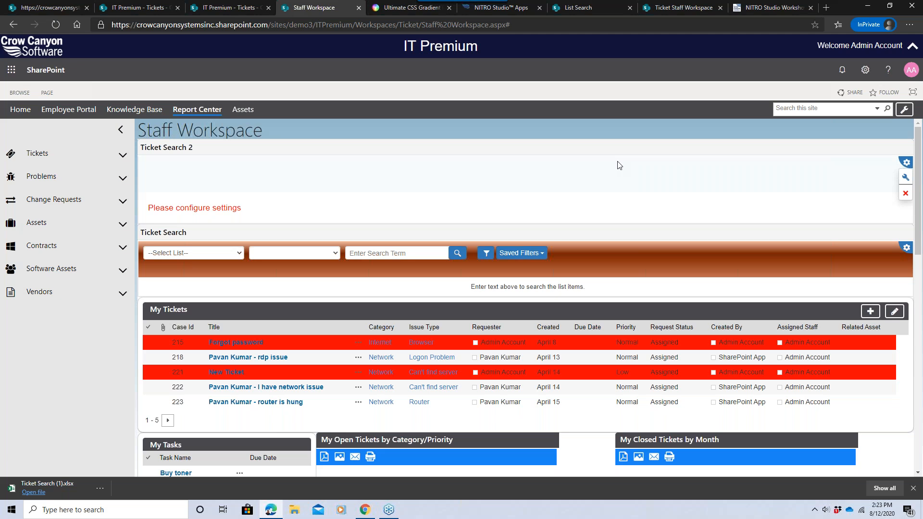
Switch to the modern Ticket Staff Workspace page and open it for editing.
{"action": "left_click", "coordinate": [578, 10]}
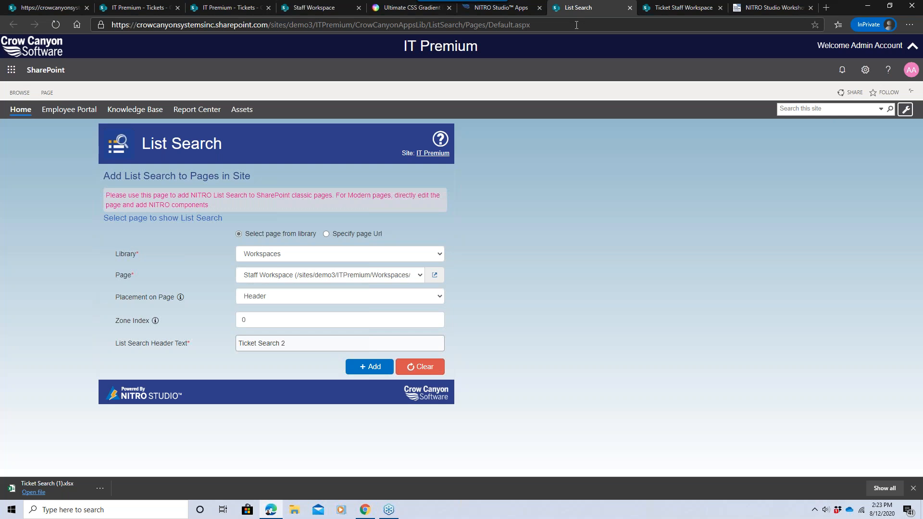
{"action": "left_click", "coordinate": [668, 10]}
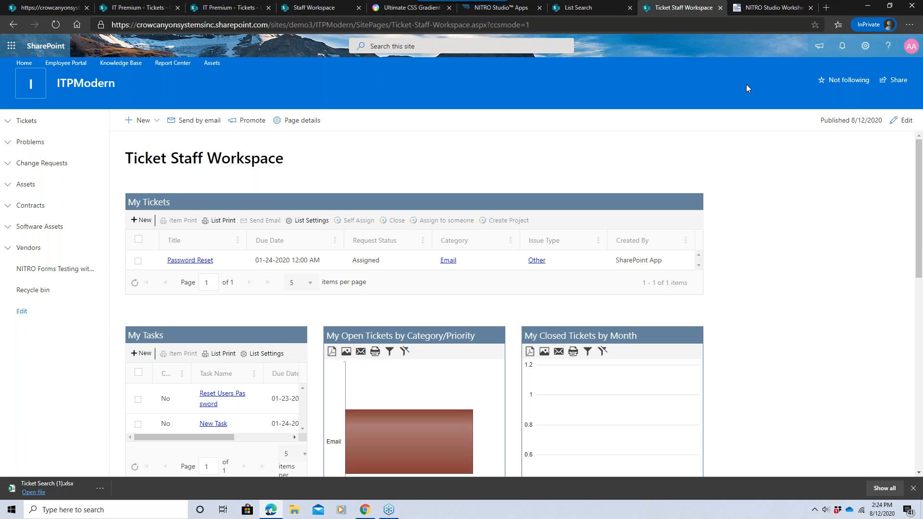
{"action": "left_click", "coordinate": [903, 120]}
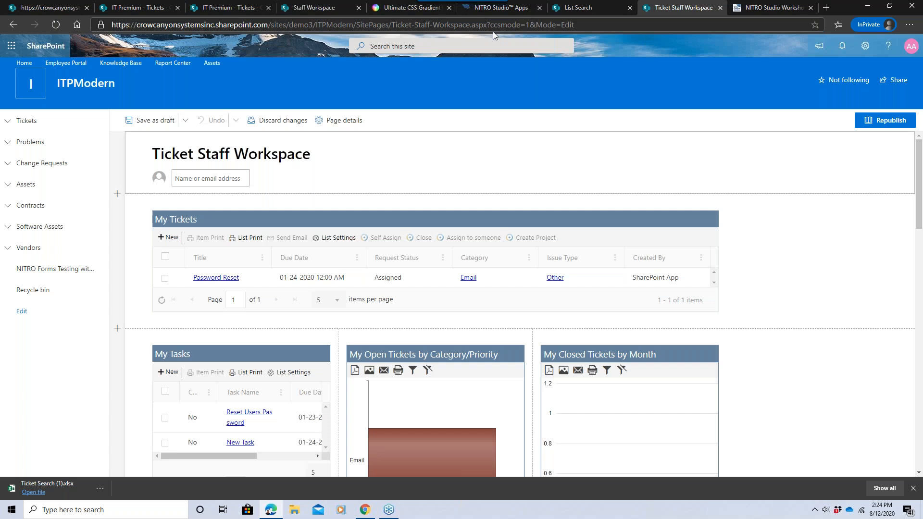
{"action": "left_click_drag", "start_coordinate": [487, 25], "coordinate": [529, 25]}
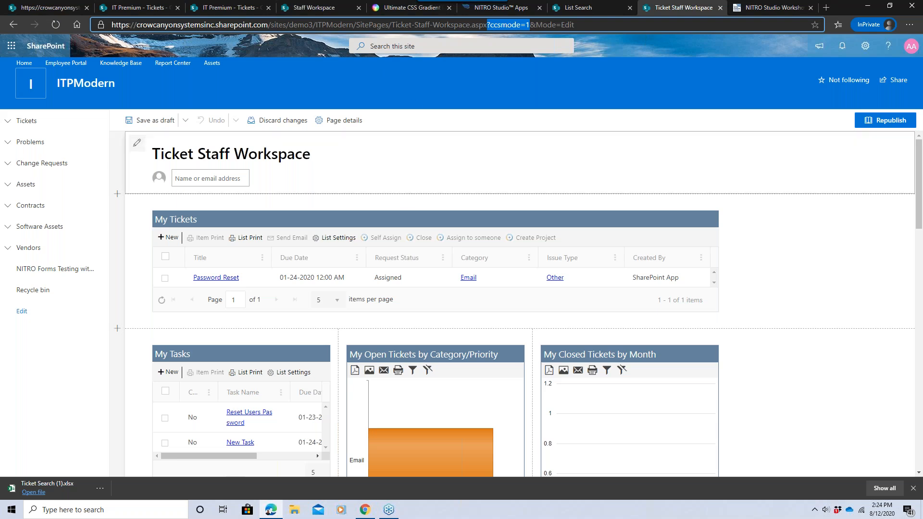
Insert the List Search - Crow Canyon web part above My Tickets and republish the page.
{"action": "left_click", "coordinate": [432, 204]}
{"action": "left_click", "coordinate": [434, 200]}
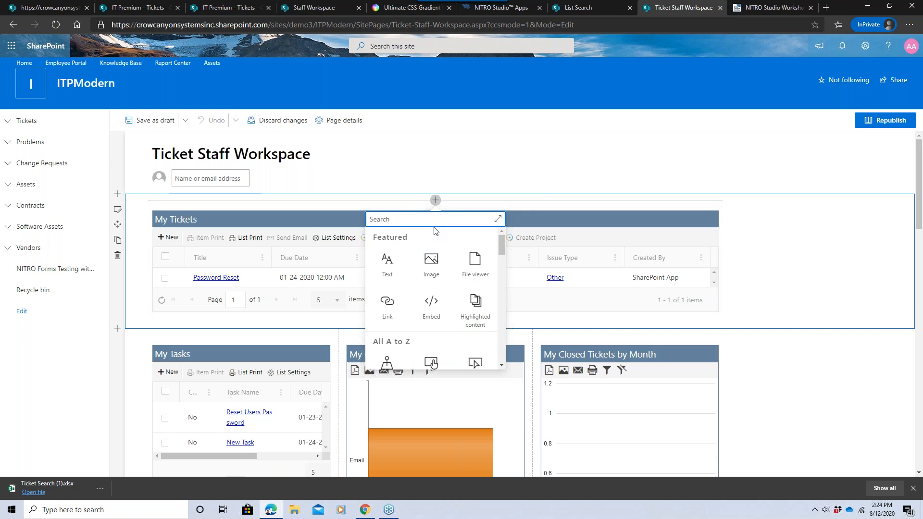
{"action": "type", "text": "list s"}
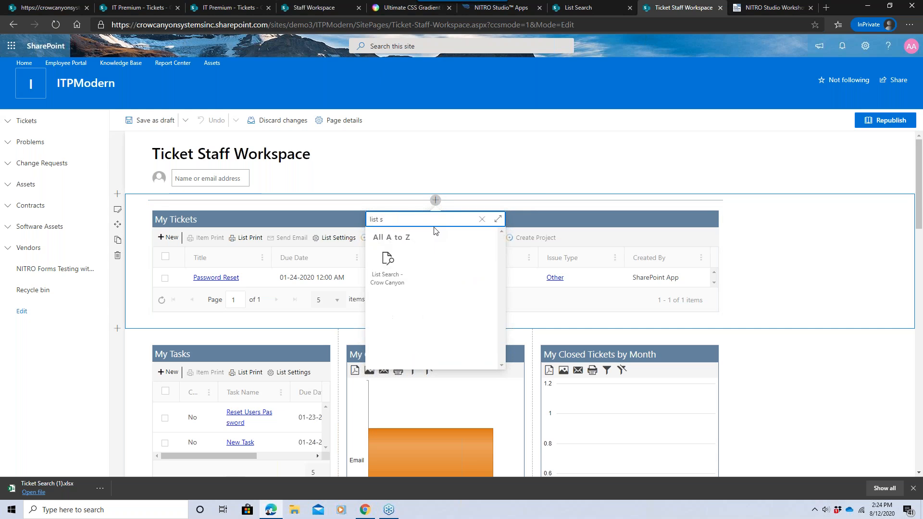
{"action": "left_click", "coordinate": [390, 264]}
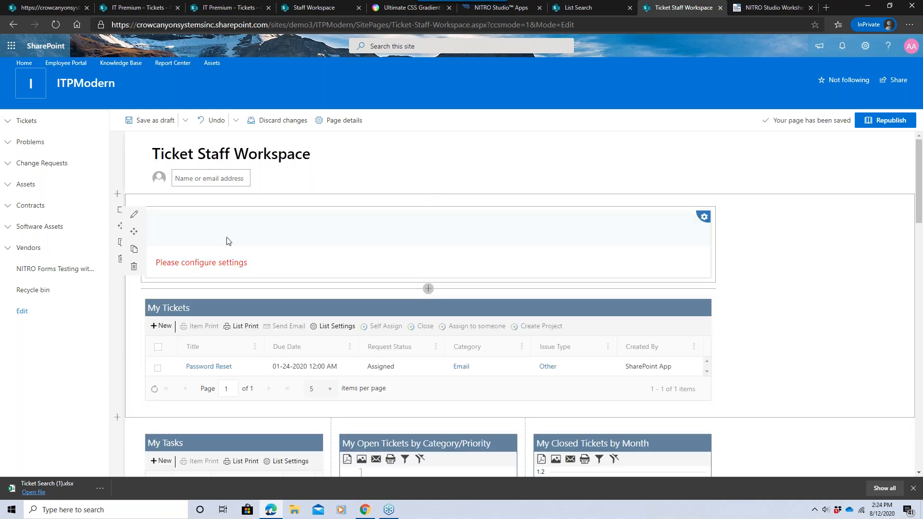
{"action": "left_click", "coordinate": [866, 127]}
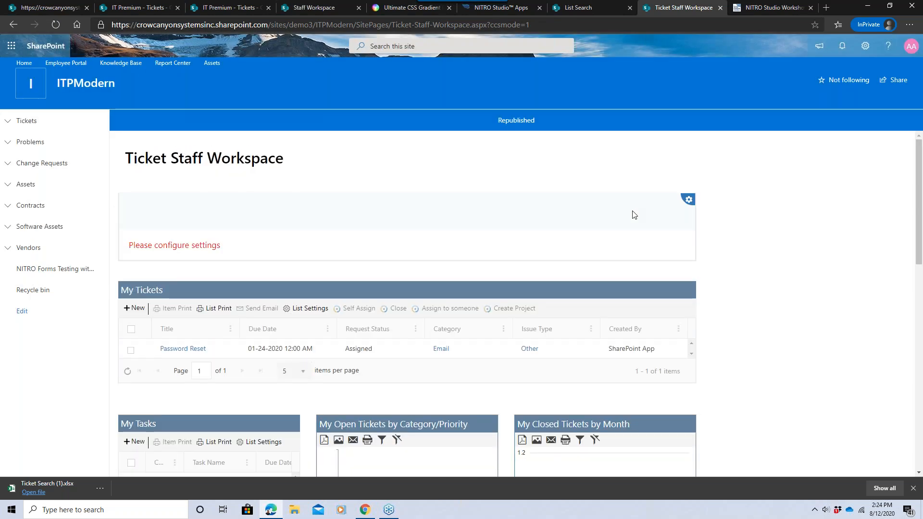
{"action": "mouse_move", "coordinate": [683, 204]}
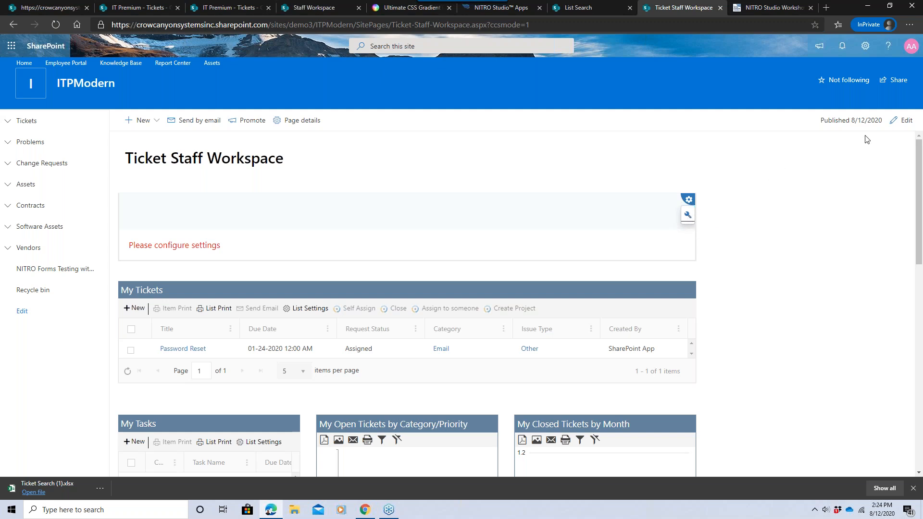
Reopen the modern Ticket Staff Workspace page for editing and republish it.
{"action": "left_click", "coordinate": [902, 121]}
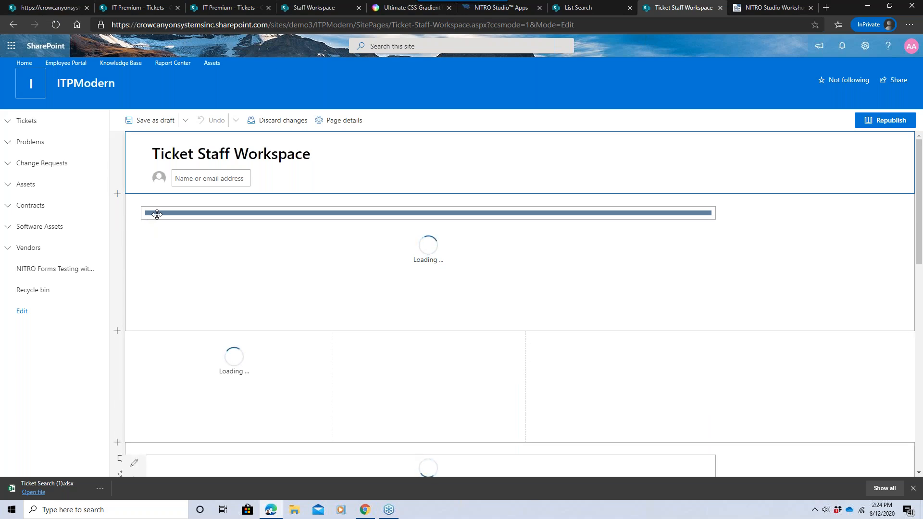
{"action": "left_click", "coordinate": [873, 122]}
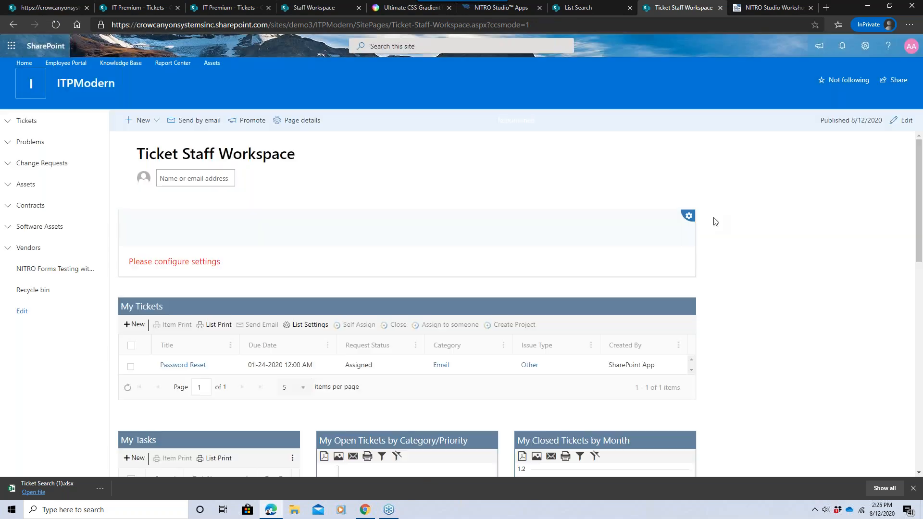
Open the new List Search web part's settings on the modern page, review its Advanced and Theme tabs, and cancel.
{"action": "left_click", "coordinate": [688, 215]}
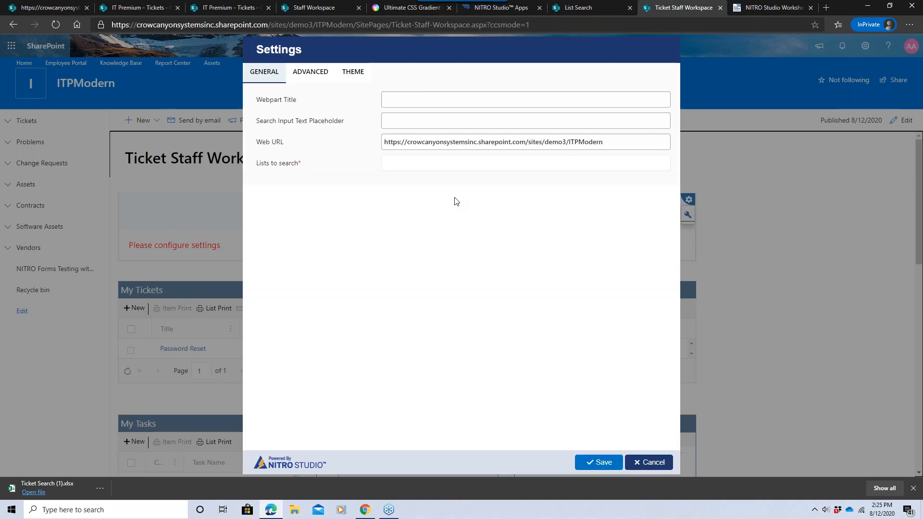
{"action": "left_click", "coordinate": [314, 74]}
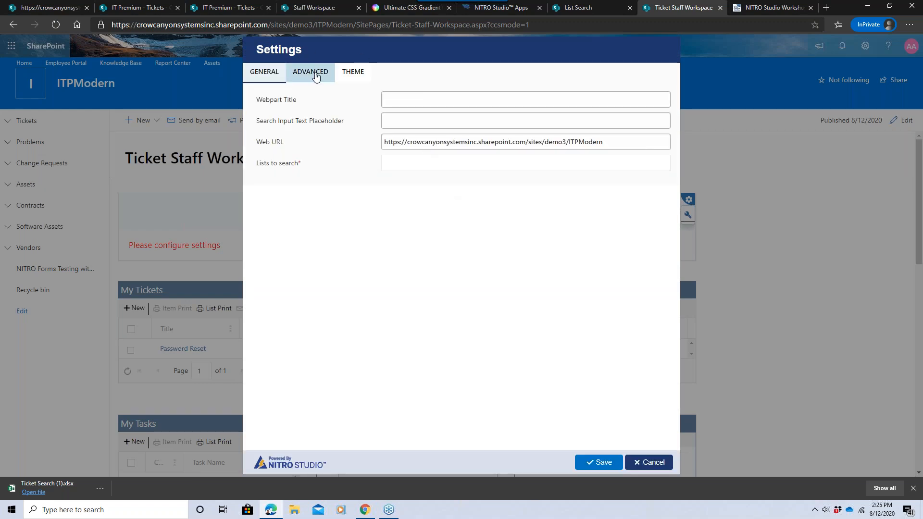
{"action": "left_click", "coordinate": [354, 81]}
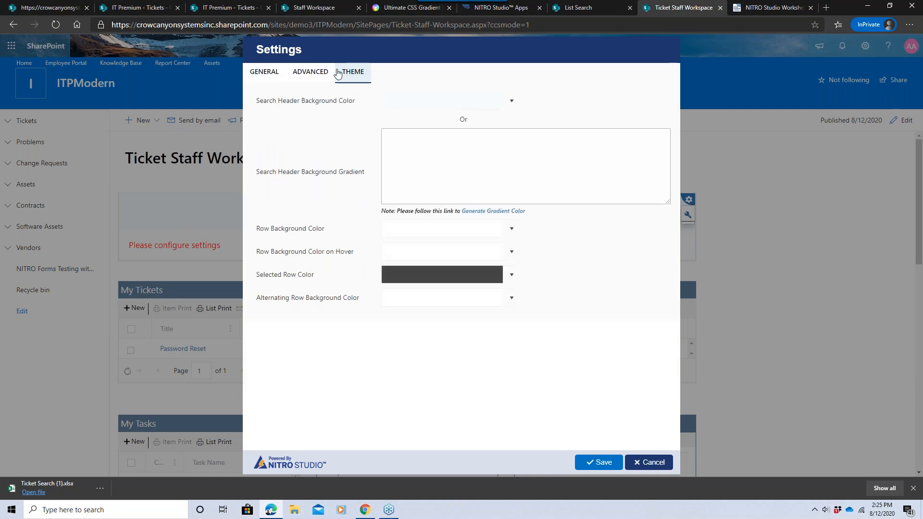
{"action": "left_click", "coordinate": [282, 78]}
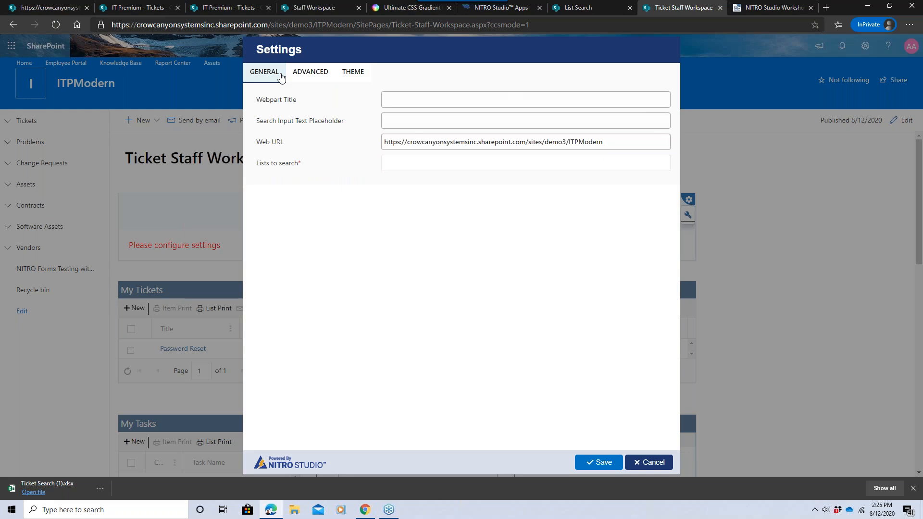
{"action": "left_click", "coordinate": [653, 462]}
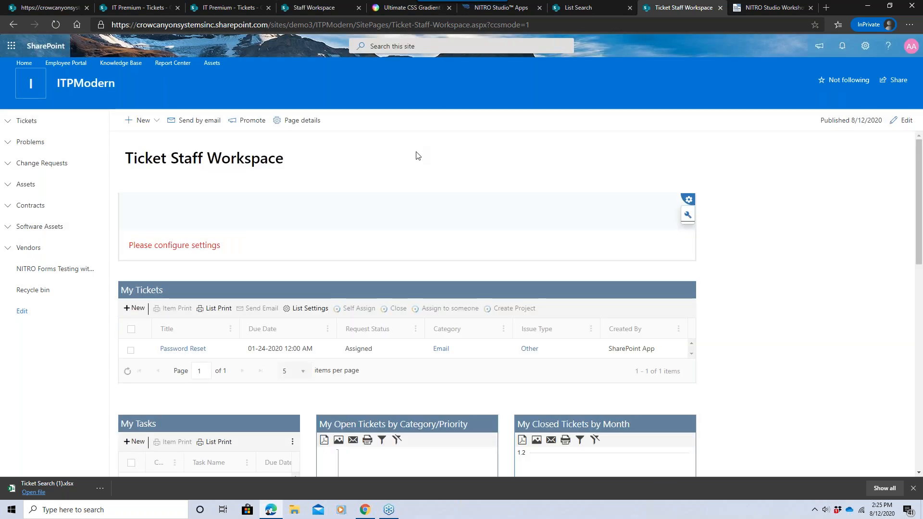
On the classic Staff Workspace, search Tickets in the All Items view with the Open Hardware Requests saved filter and scroll the results.
{"action": "left_click", "coordinate": [324, 4]}
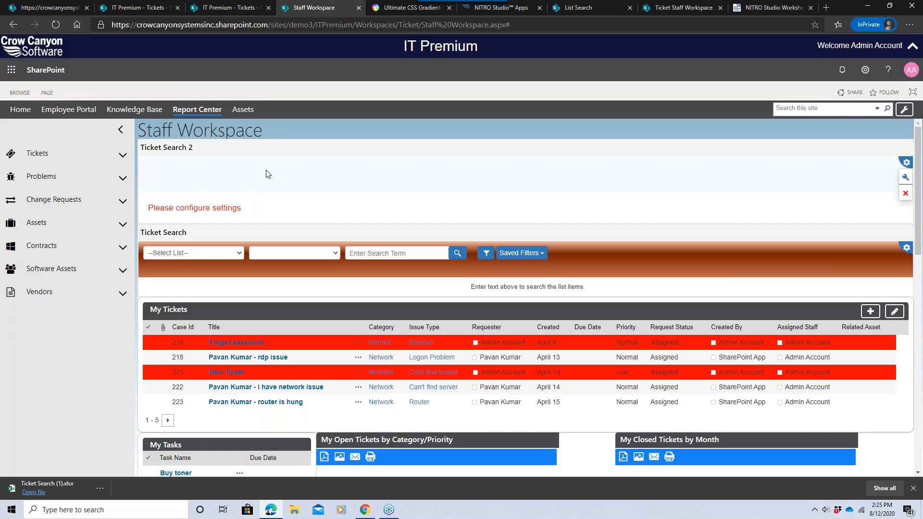
{"action": "left_click", "coordinate": [517, 256]}
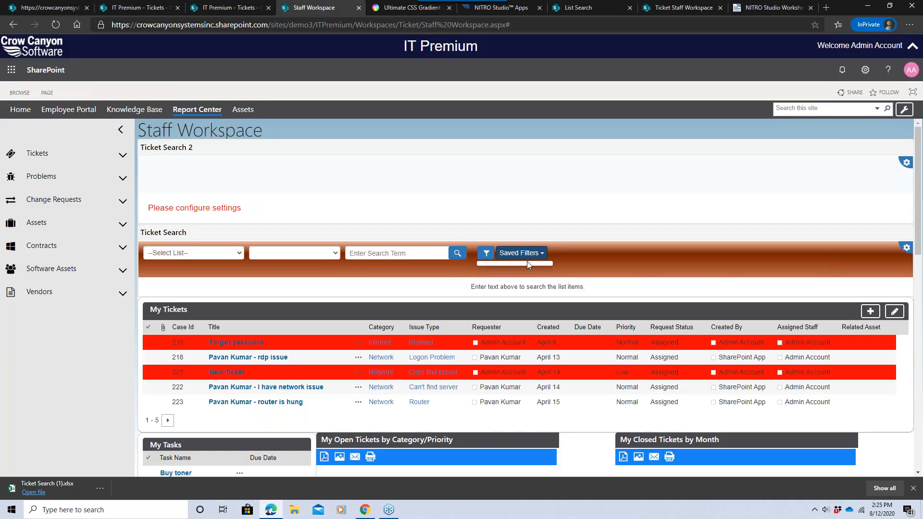
{"action": "left_click", "coordinate": [178, 255]}
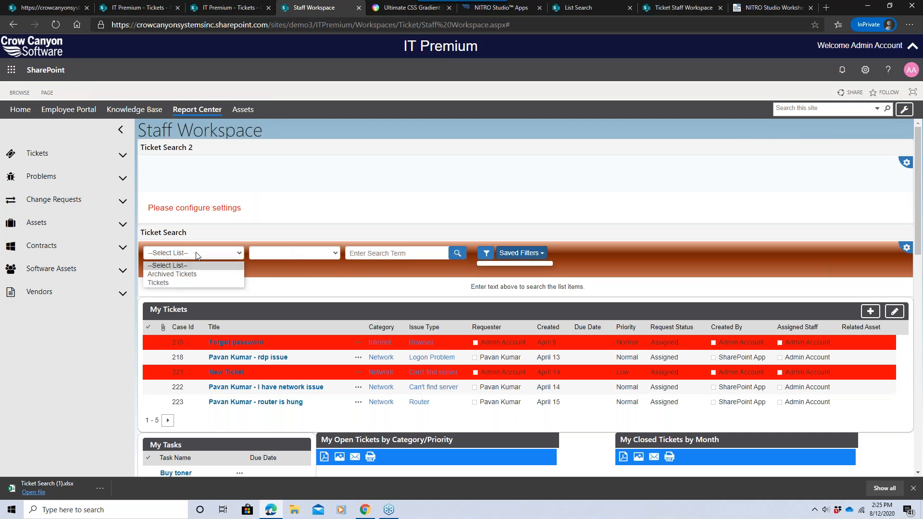
{"action": "left_click", "coordinate": [194, 283]}
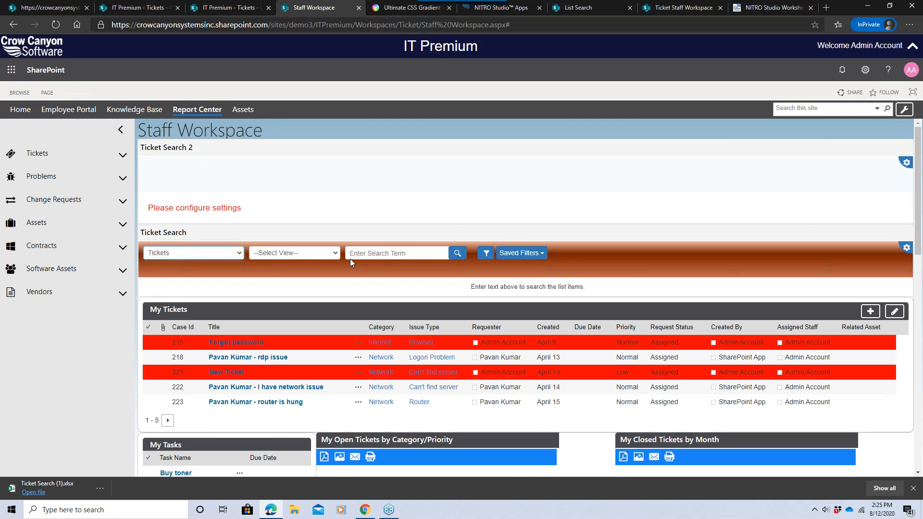
{"action": "left_click", "coordinate": [338, 255]}
{"action": "left_click", "coordinate": [316, 273]}
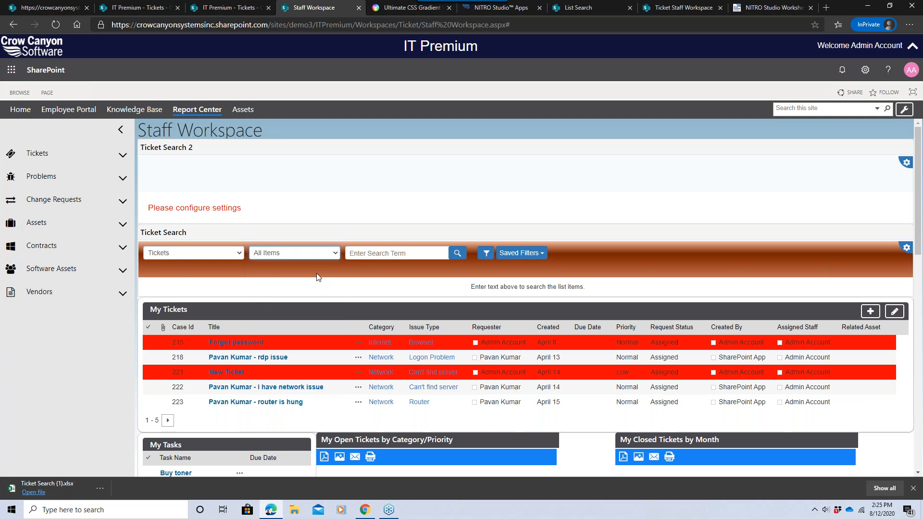
{"action": "left_click", "coordinate": [522, 253]}
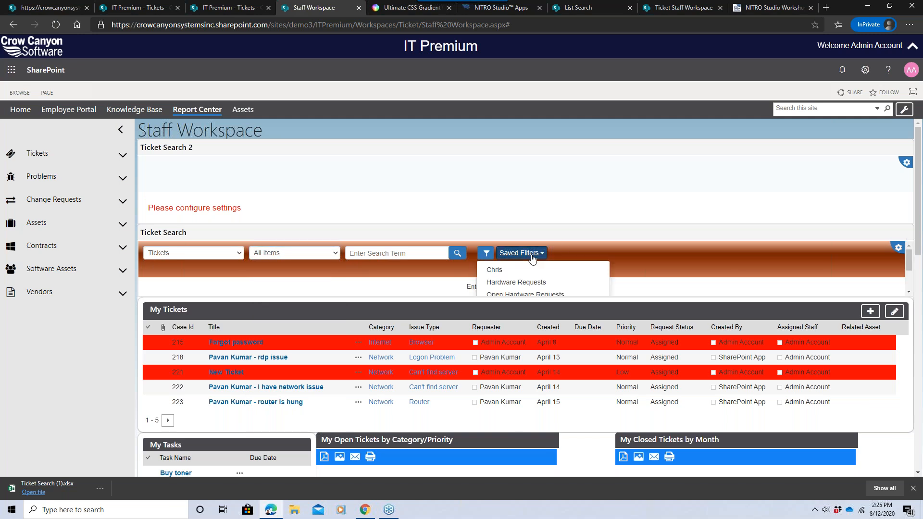
{"action": "left_click", "coordinate": [531, 293]}
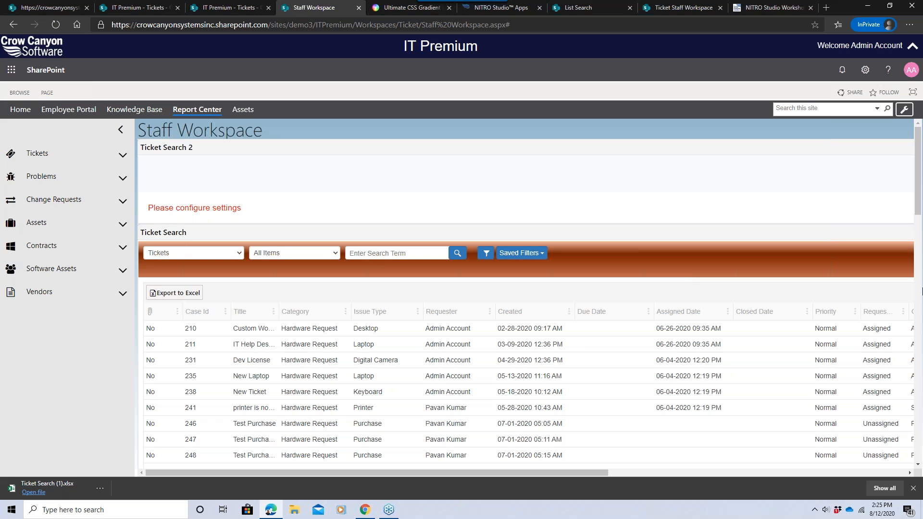
{"action": "mouse_move", "coordinate": [919, 217]}
{"action": "left_mouse_down"}
{"action": "mouse_move", "coordinate": [921, 257]}
{"action": "mouse_move", "coordinate": [920, 217]}
{"action": "left_mouse_up"}
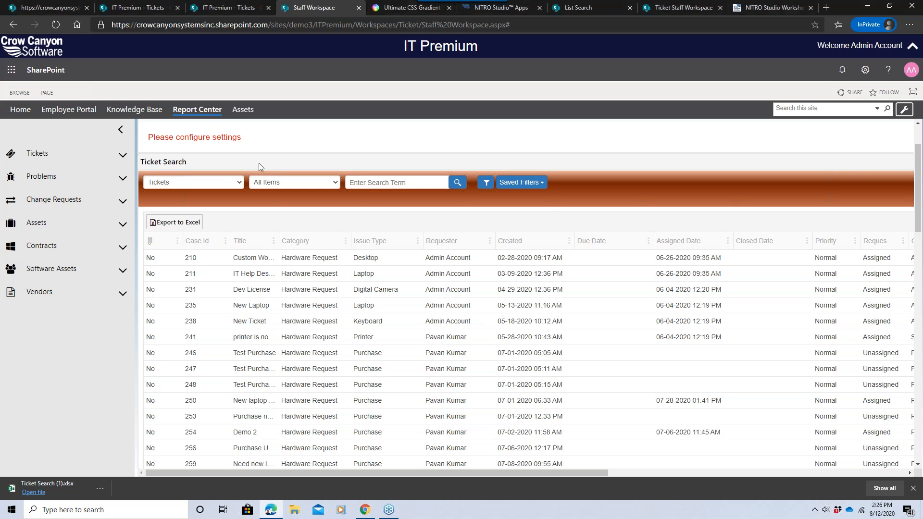
{"action": "left_click_drag", "start_coordinate": [190, 164], "coordinate": [148, 163]}
{"action": "left_click", "coordinate": [183, 158]}
{"action": "left_click_drag", "start_coordinate": [917, 192], "coordinate": [920, 258]}
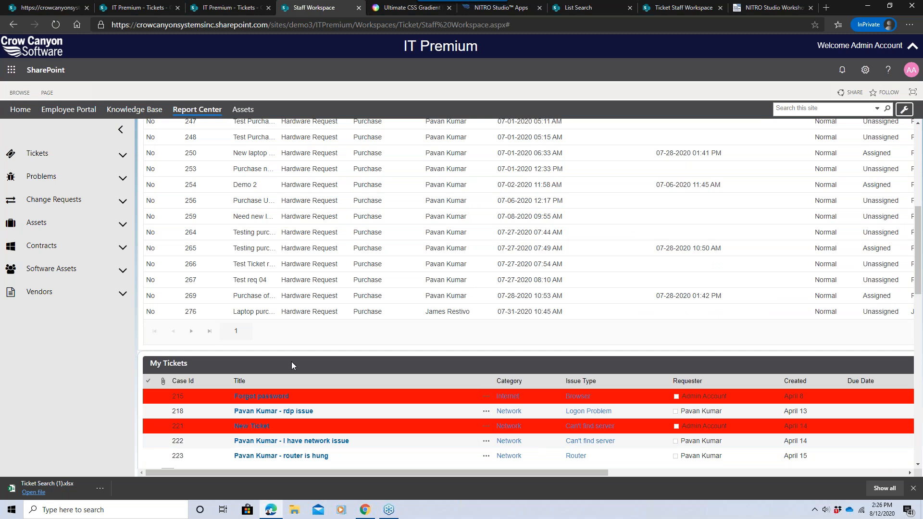
{"action": "left_click_drag", "start_coordinate": [920, 220], "coordinate": [920, 156]}
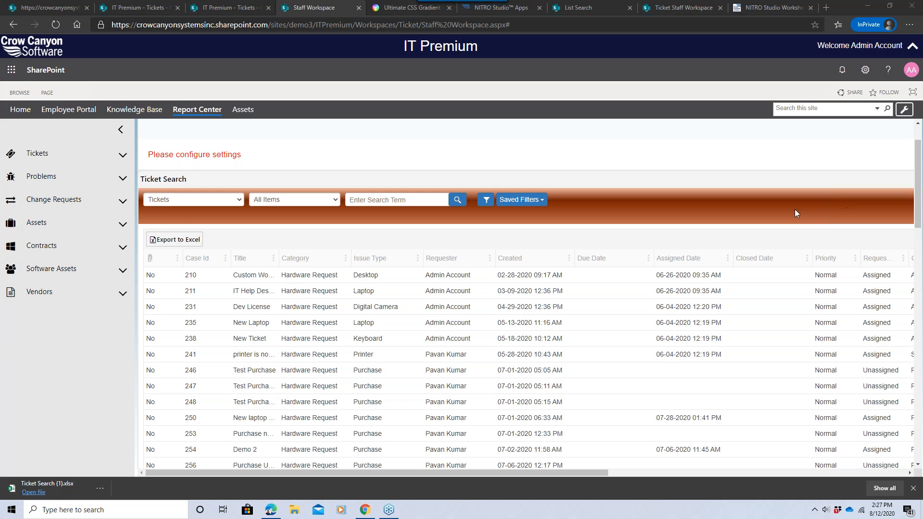
Switch the ticket search to the Hardware Requests - Last Six Months saved filter.
{"action": "left_click", "coordinate": [516, 204]}
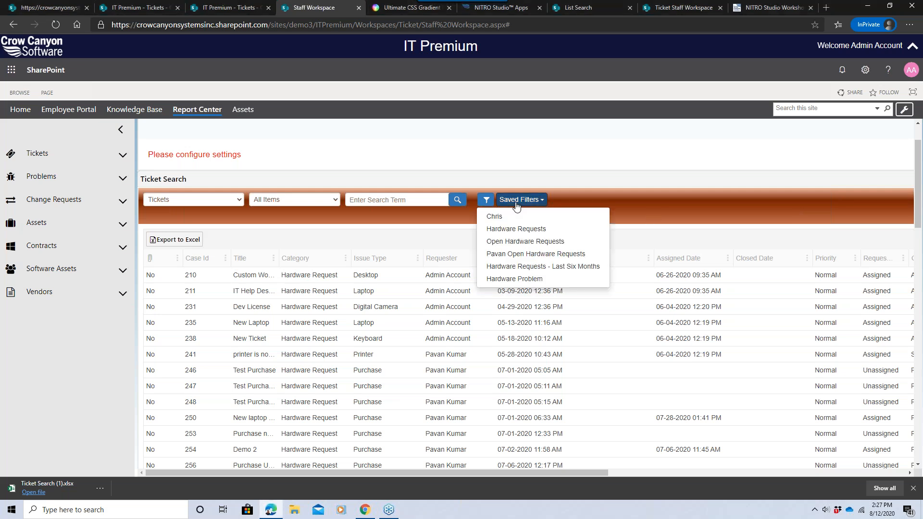
{"action": "left_click", "coordinate": [533, 267]}
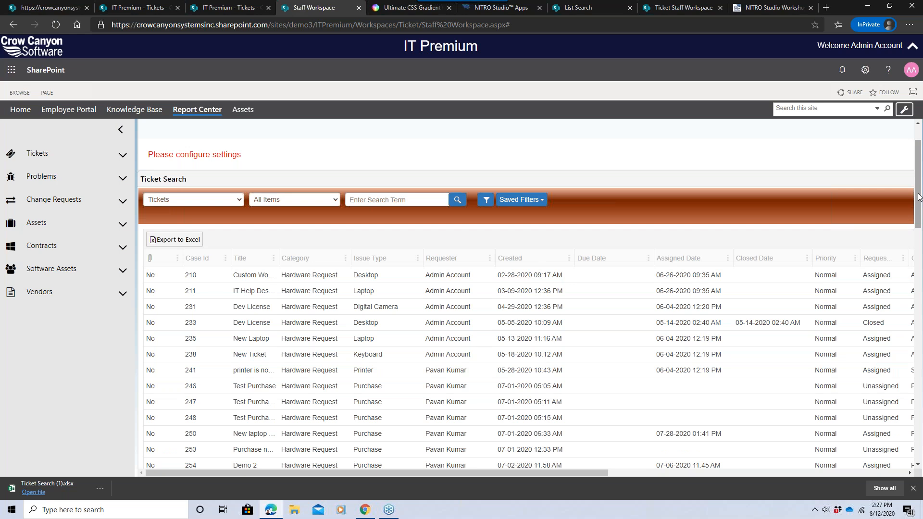
{"action": "mouse_move", "coordinate": [918, 198]}
{"action": "left_mouse_down"}
{"action": "mouse_move", "coordinate": [919, 219]}
{"action": "mouse_move", "coordinate": [918, 183]}
{"action": "left_mouse_up"}
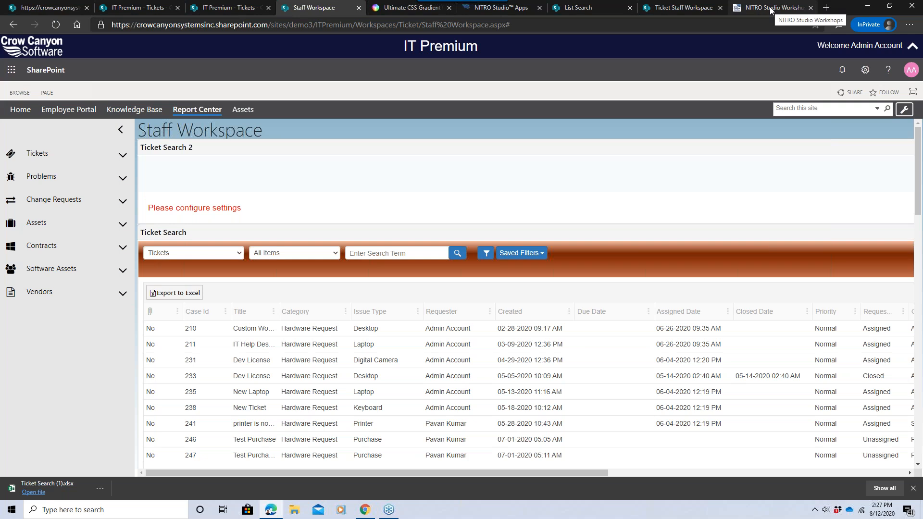
Switch to the NITRO Studio Workshops tab and scroll through the upcoming workshops.
{"action": "left_click", "coordinate": [785, 9]}
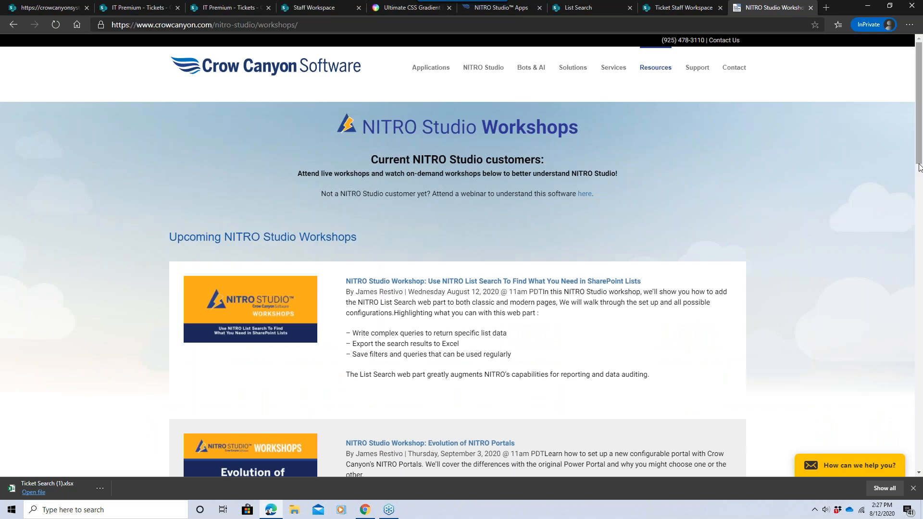
{"action": "scroll", "coordinate": [920, 171], "scroll_direction": "down", "scroll_amount": 1}
{"action": "left_click_drag", "start_coordinate": [919, 173], "coordinate": [921, 200]}
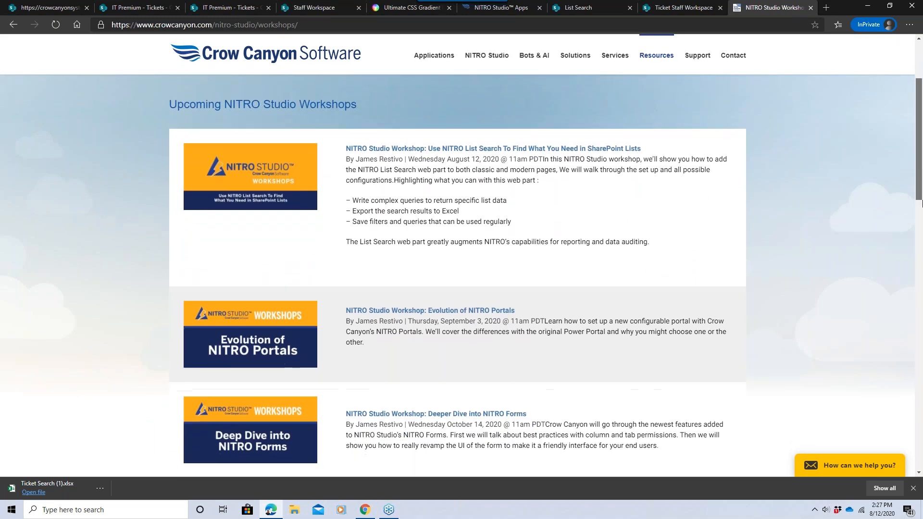
{"action": "scroll", "coordinate": [920, 187], "scroll_direction": "down", "scroll_amount": 3}
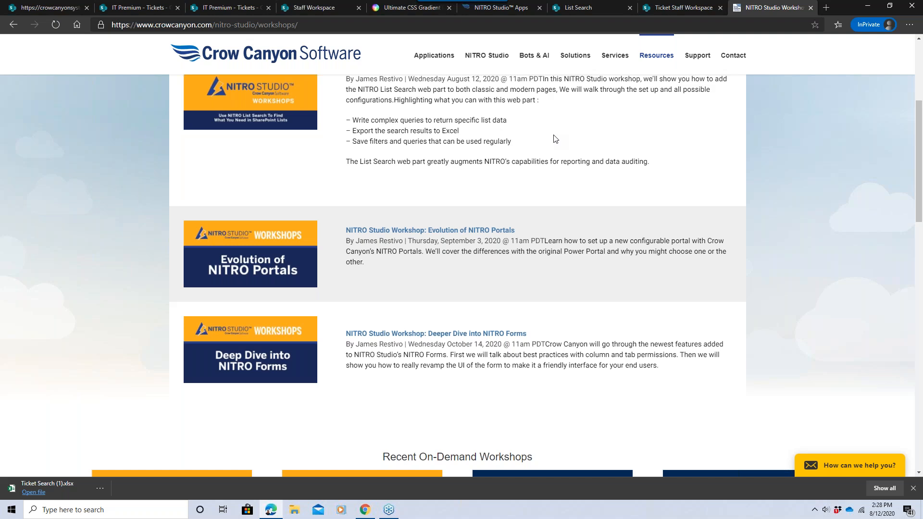
{"action": "scroll", "coordinate": [788, 113], "scroll_direction": "up", "scroll_amount": 4}
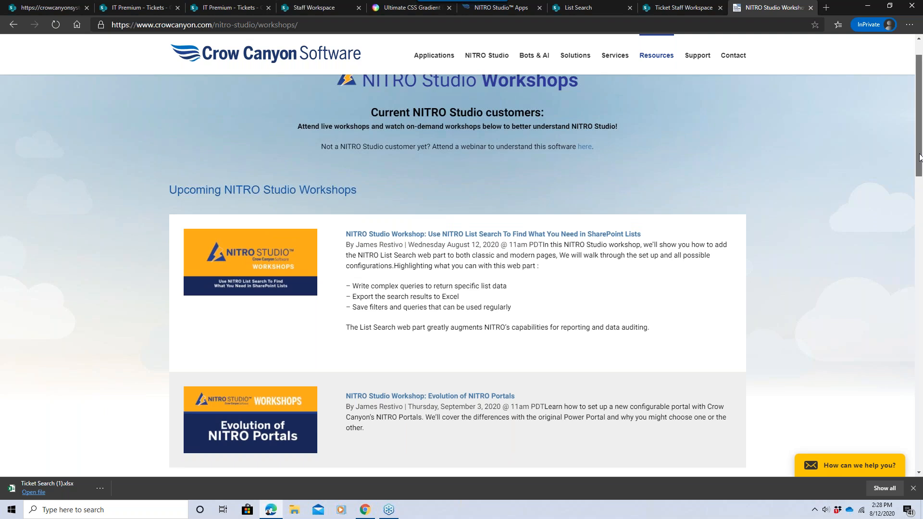
{"action": "scroll", "coordinate": [919, 157], "scroll_direction": "up", "scroll_amount": 2}
Open NITRO Studio Support & Training, go to Workshops, and browse the recent on-demand workshops.
{"action": "mouse_move", "coordinate": [667, 72]}
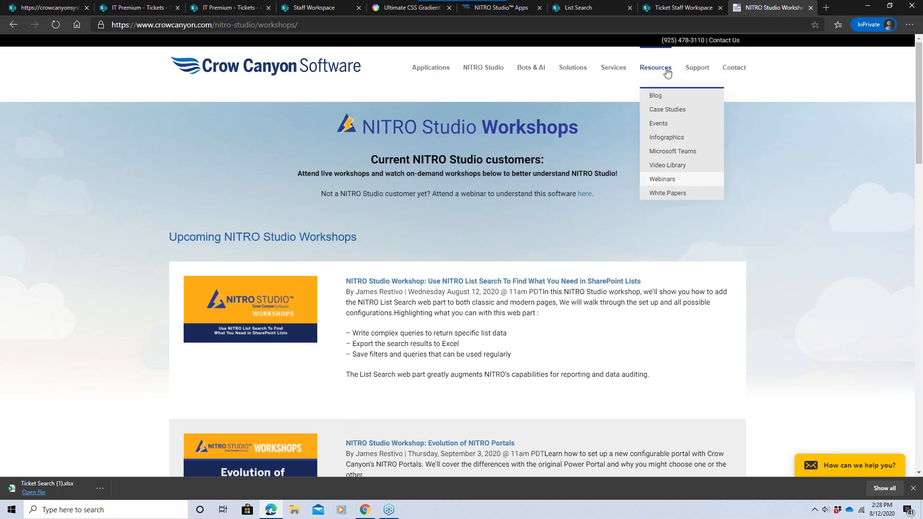
{"action": "mouse_move", "coordinate": [483, 70]}
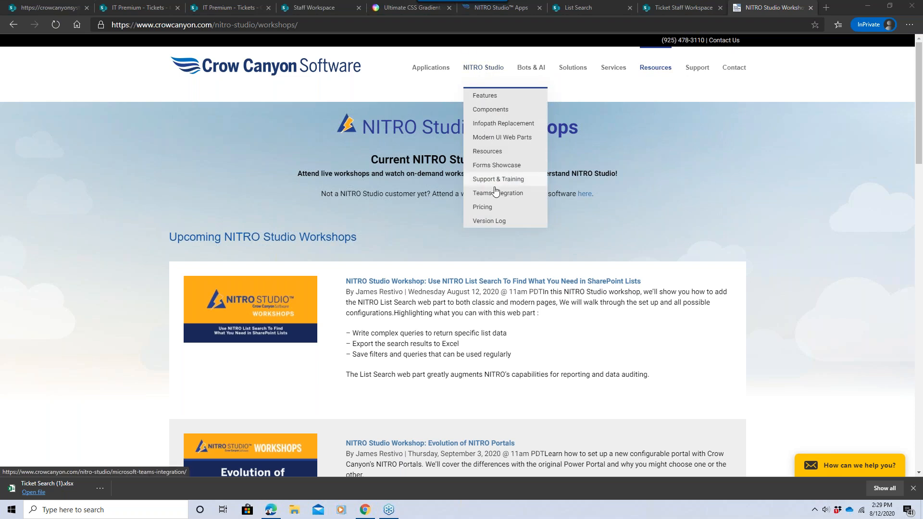
{"action": "left_click", "coordinate": [495, 180]}
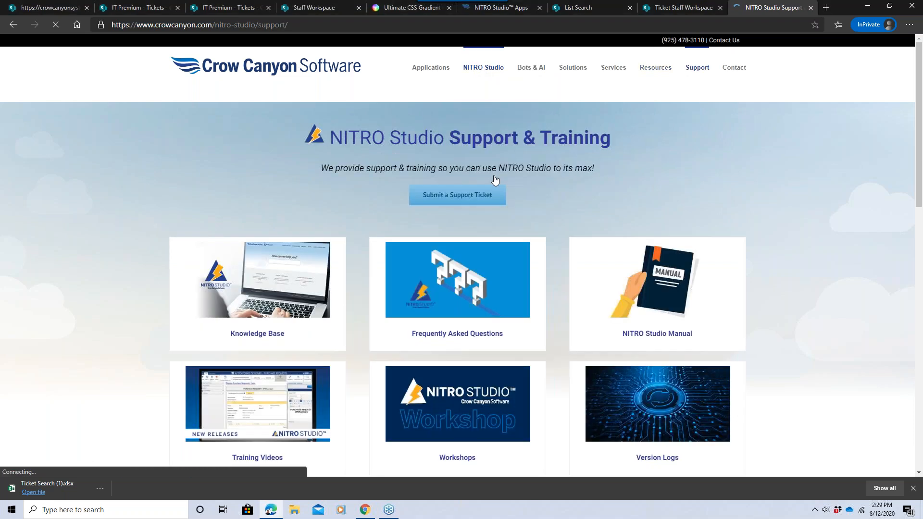
{"action": "left_click", "coordinate": [457, 422]}
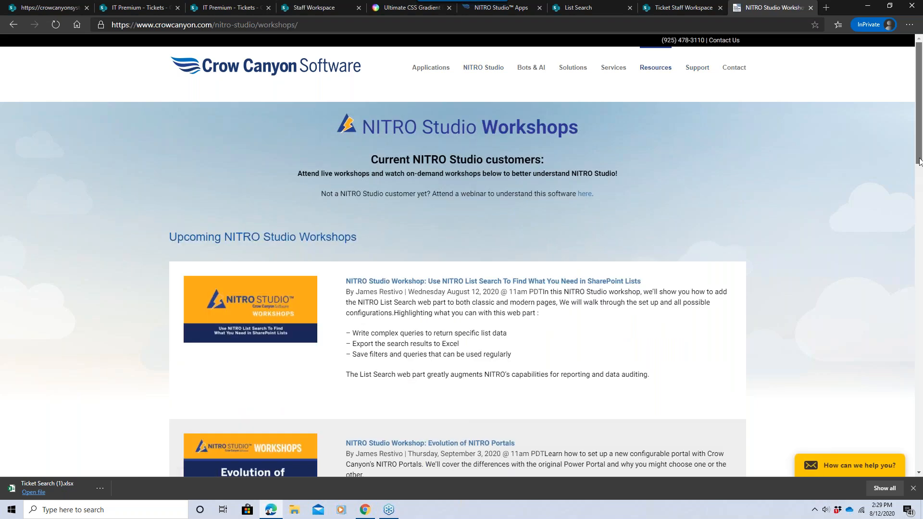
{"action": "scroll", "coordinate": [338, 185], "scroll_direction": "down", "scroll_amount": 10}
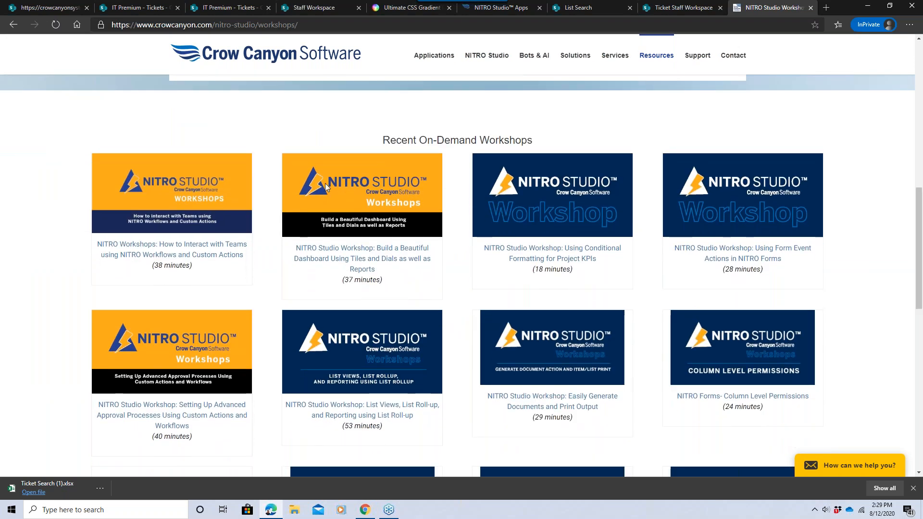
{"action": "scroll", "coordinate": [920, 286], "scroll_direction": "down", "scroll_amount": 2}
{"action": "left_click_drag", "start_coordinate": [920, 286], "coordinate": [921, 208]}
{"action": "scroll", "coordinate": [823, 185], "scroll_direction": "up", "scroll_amount": 4}
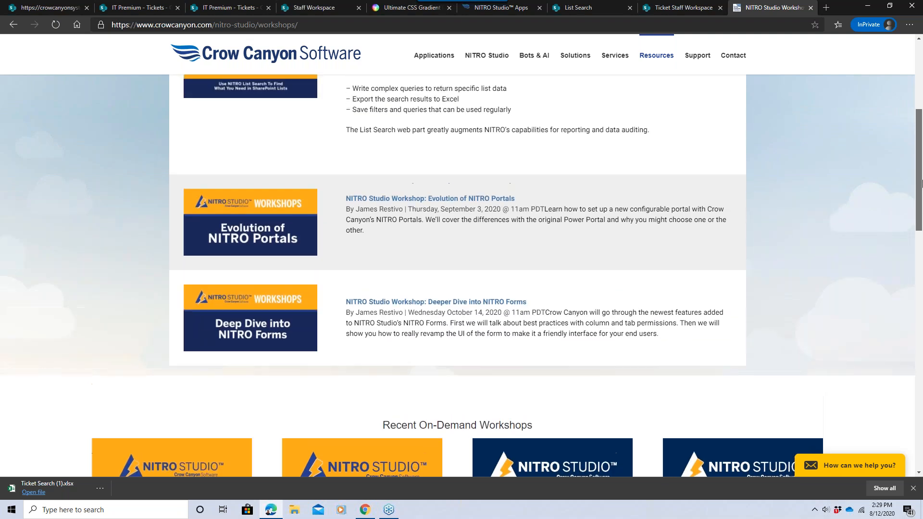